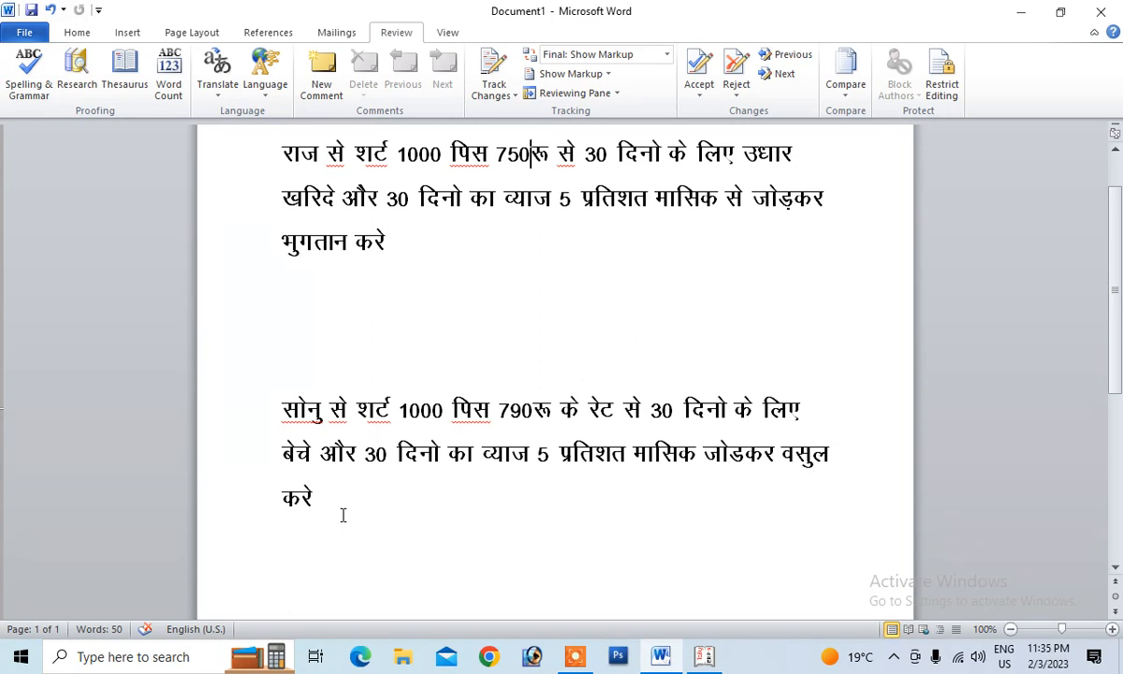
Step: Switch to Tally.ERP 9 and enter Abc as the new company's name and mailing name, leaving the address blank
{"action": "left_click", "coordinate": [329, 409]}
{"action": "left_click", "coordinate": [702, 656]}
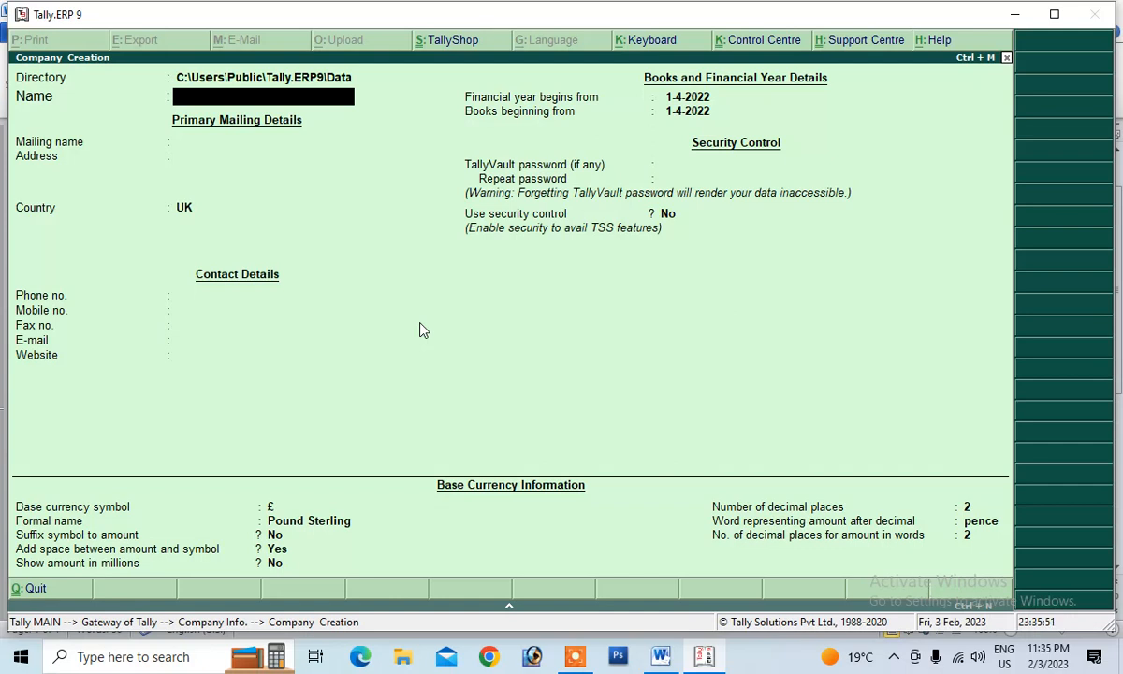
{"action": "type", "text": "Abc"}
{"action": "key", "text": "Return"}
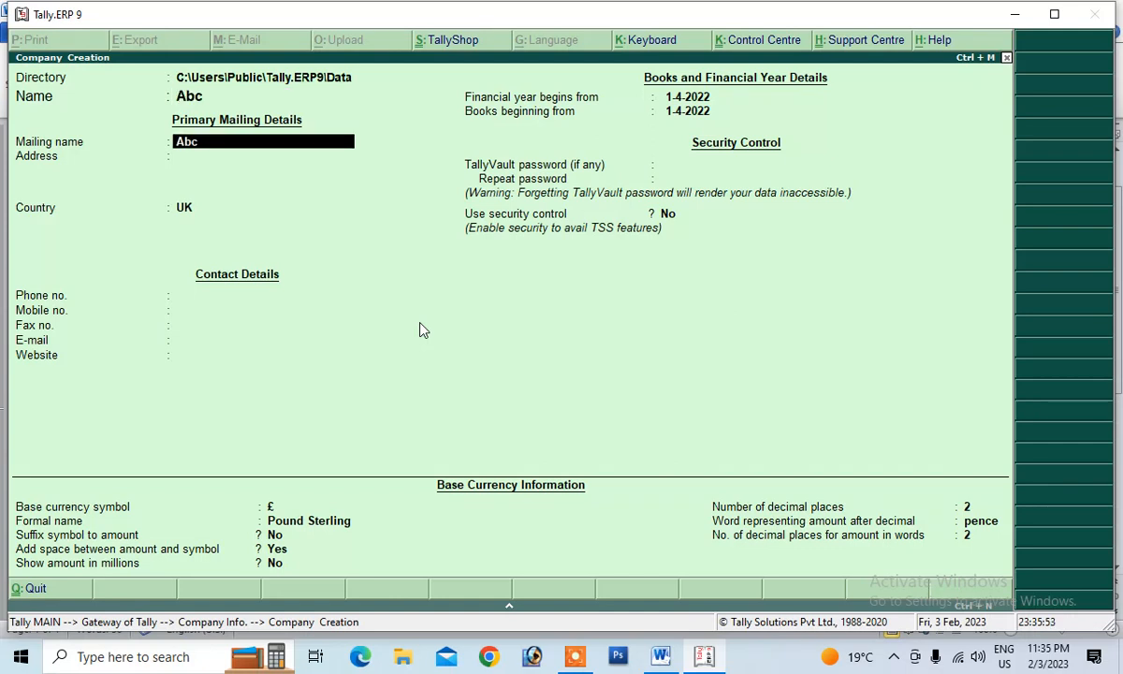
{"action": "key", "text": "Return"}
{"action": "key", "text": "Return"}
Step: Set the company's country to India and state to Bihar, save it, and return to the Gateway of Tally
{"action": "type", "text": "I"}
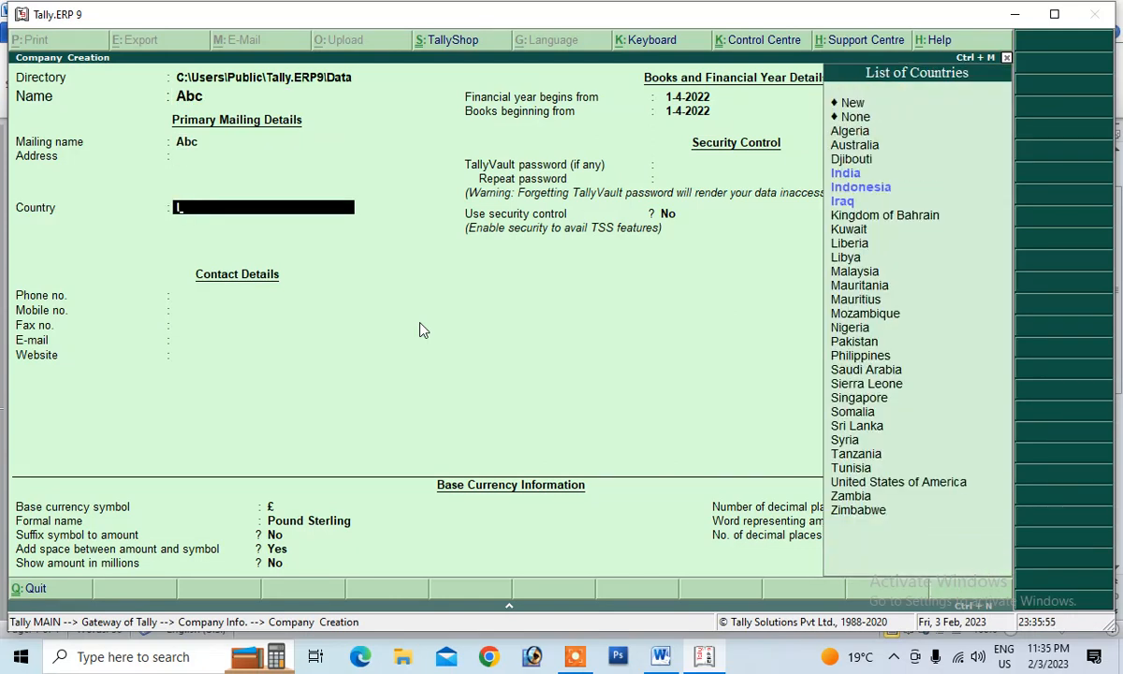
{"action": "key", "text": "Return"}
{"action": "type", "text": "B"}
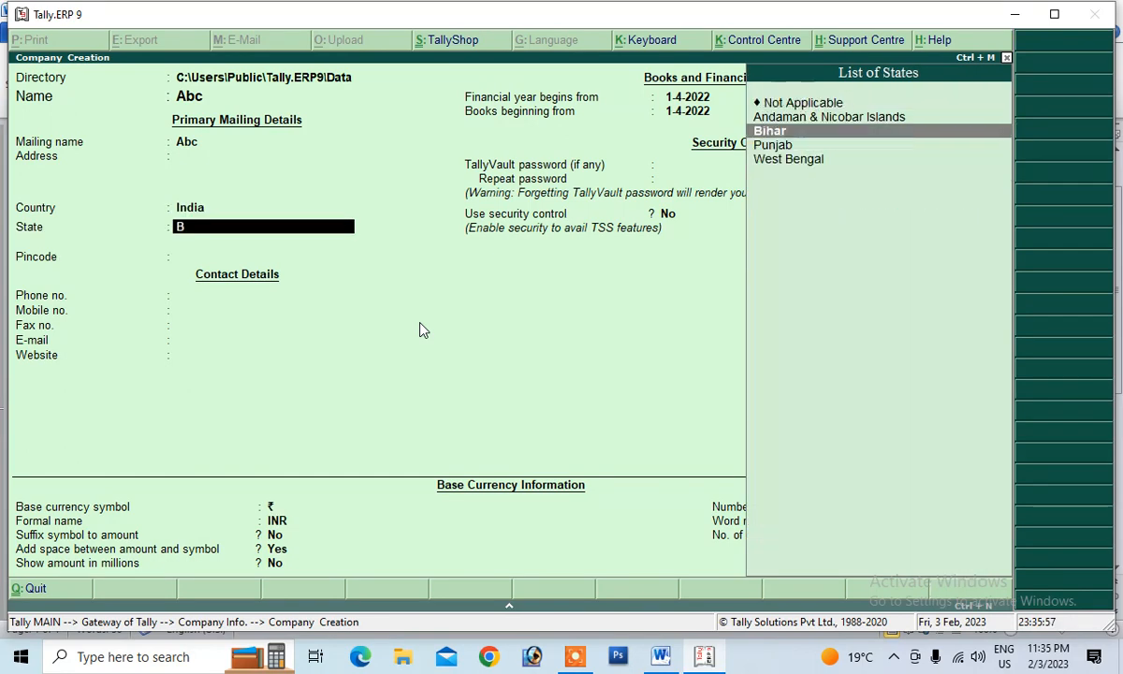
{"action": "key", "text": "Return"}
{"action": "key", "text": "Return"}
{"action": "key", "text": "Return"}
{"action": "key", "text": "Return"}
{"action": "key", "text": "Return"}
{"action": "key", "text": "Return"}
{"action": "key", "text": "Return"}
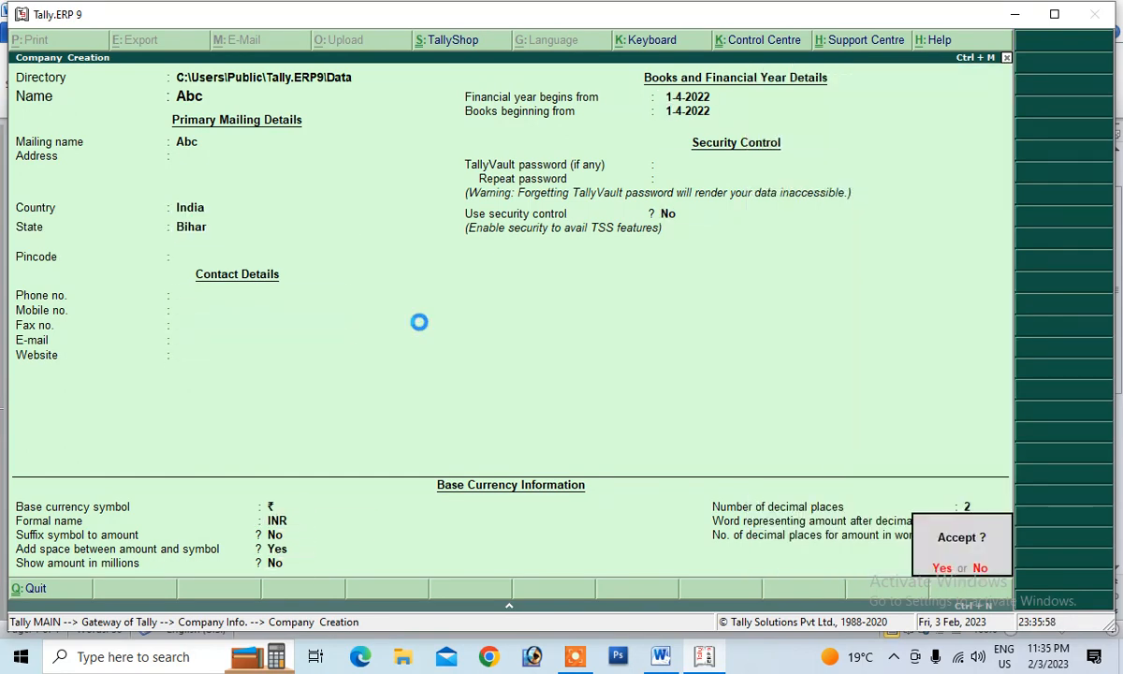
{"action": "key", "text": "Return"}
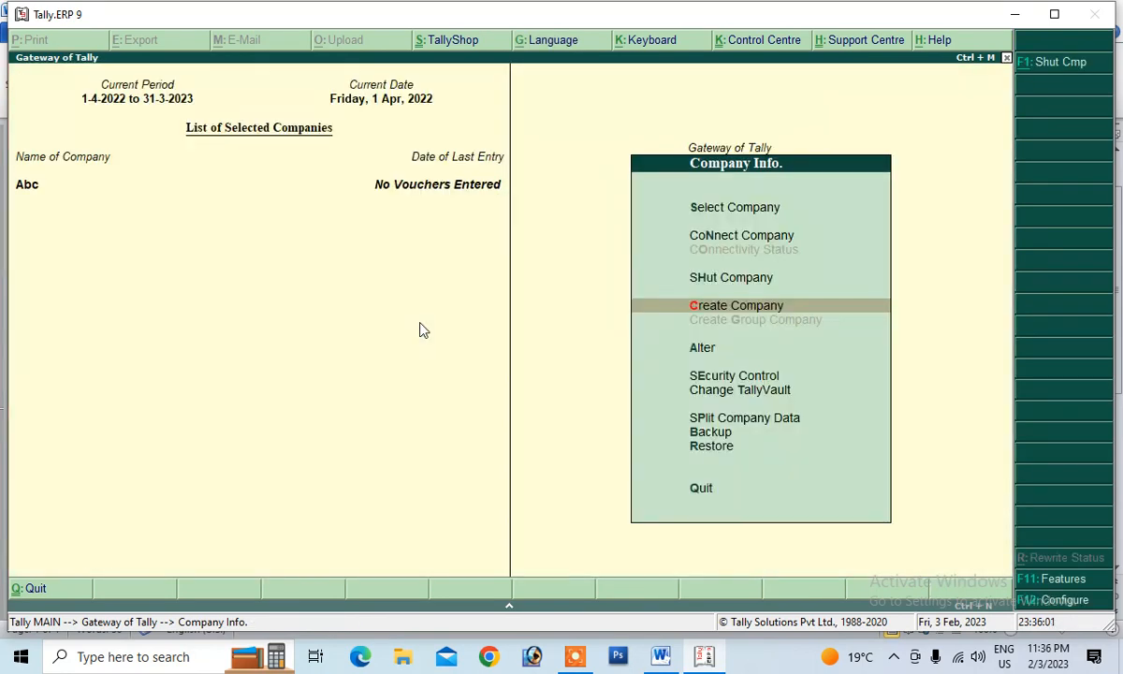
{"action": "key", "text": "Escape"}
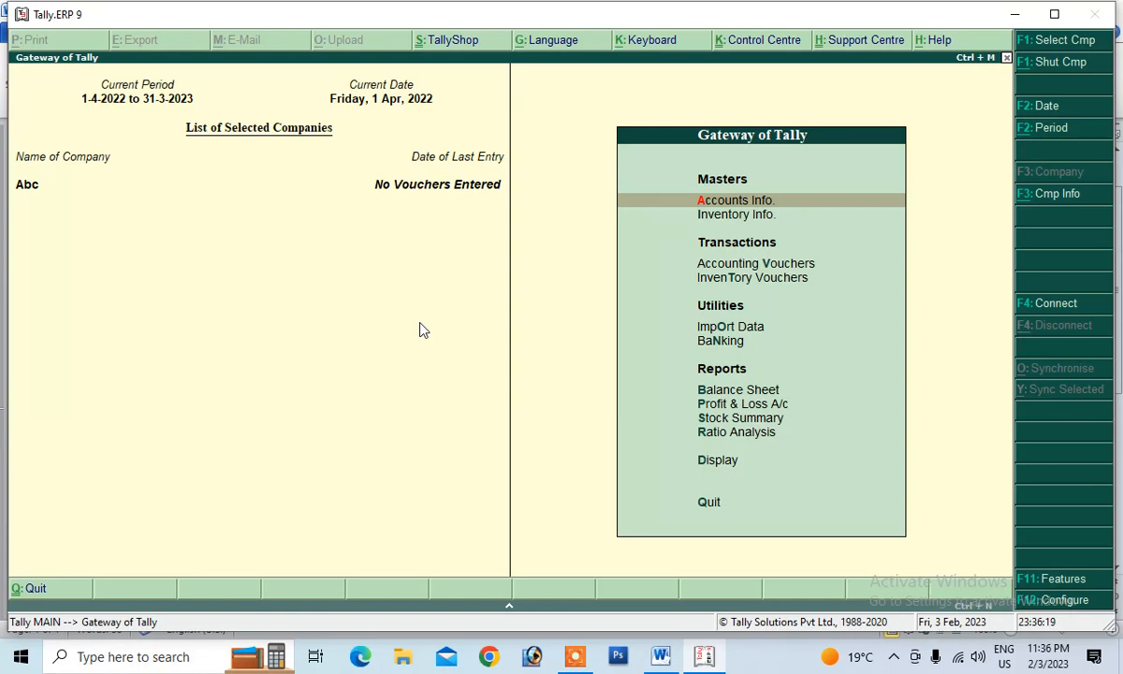
Step: In the company's Accounting Features, enable bill-wise details for non-trading accounts also
{"action": "key", "text": "F11"}
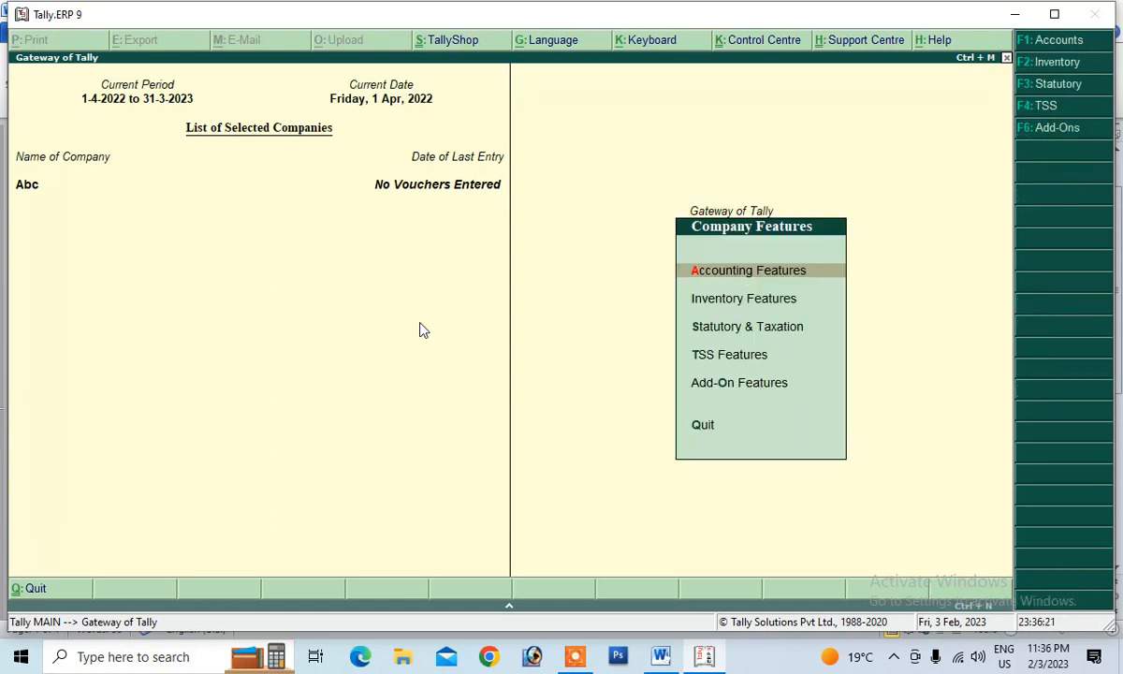
{"action": "key", "text": "Down"}
{"action": "key", "text": "Down"}
{"action": "key", "text": "Up"}
{"action": "key", "text": "Up"}
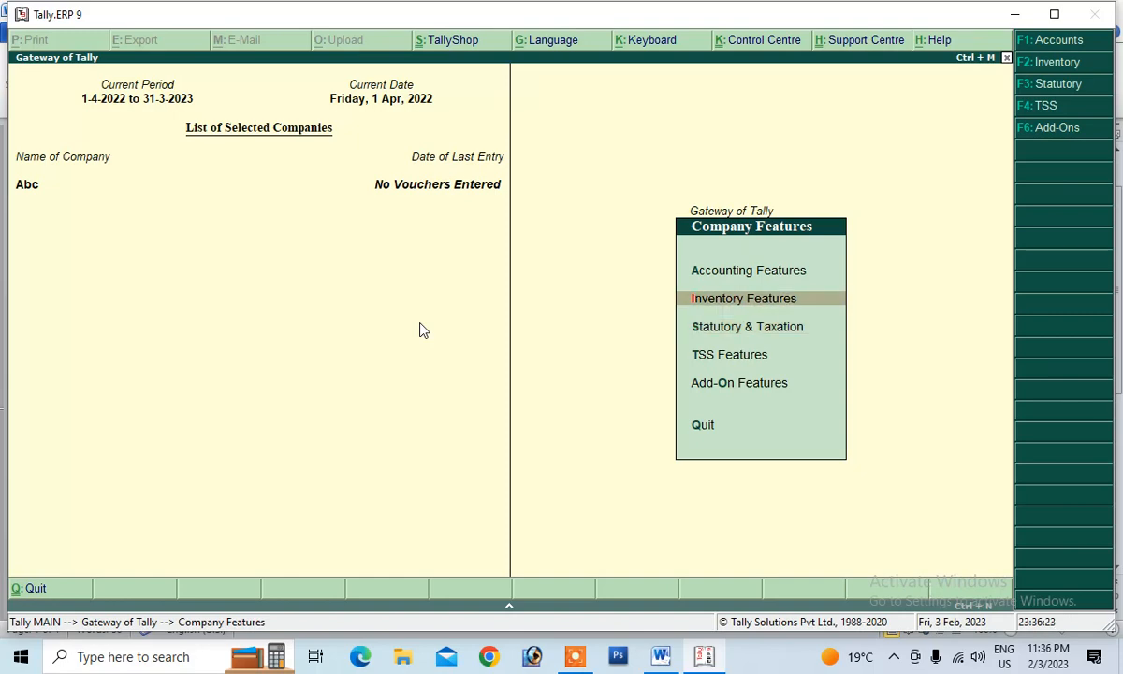
{"action": "key", "text": "Return"}
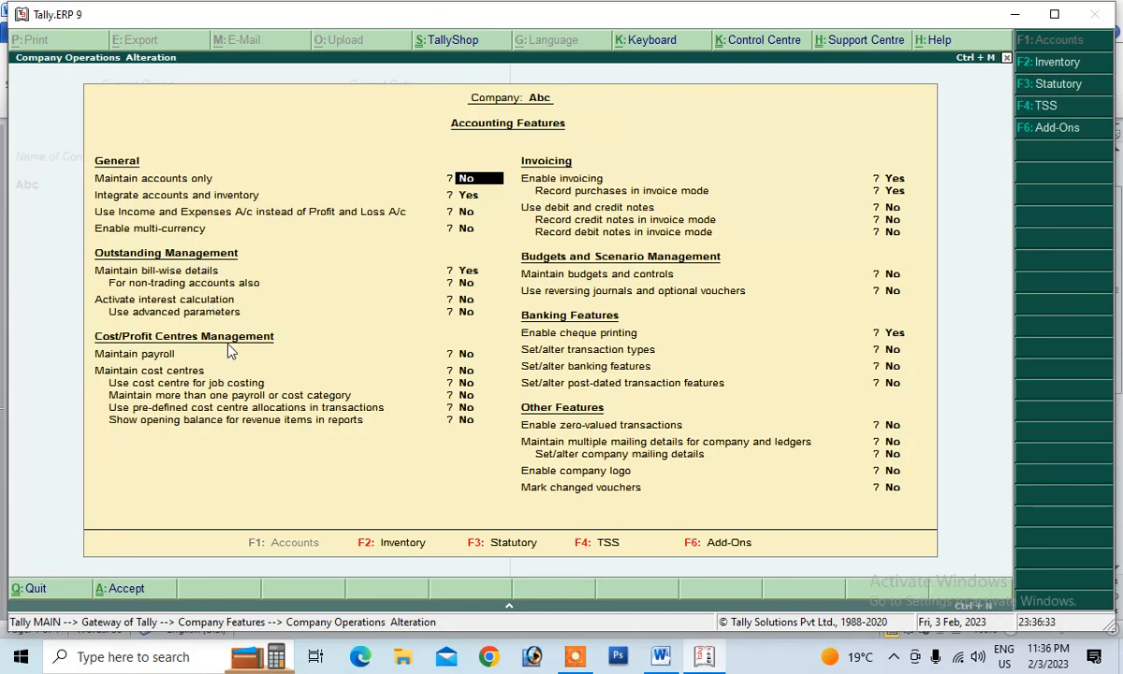
{"action": "key", "text": "Return"}
{"action": "key", "text": "Return"}
{"action": "key", "text": "Return"}
{"action": "key", "text": "Return"}
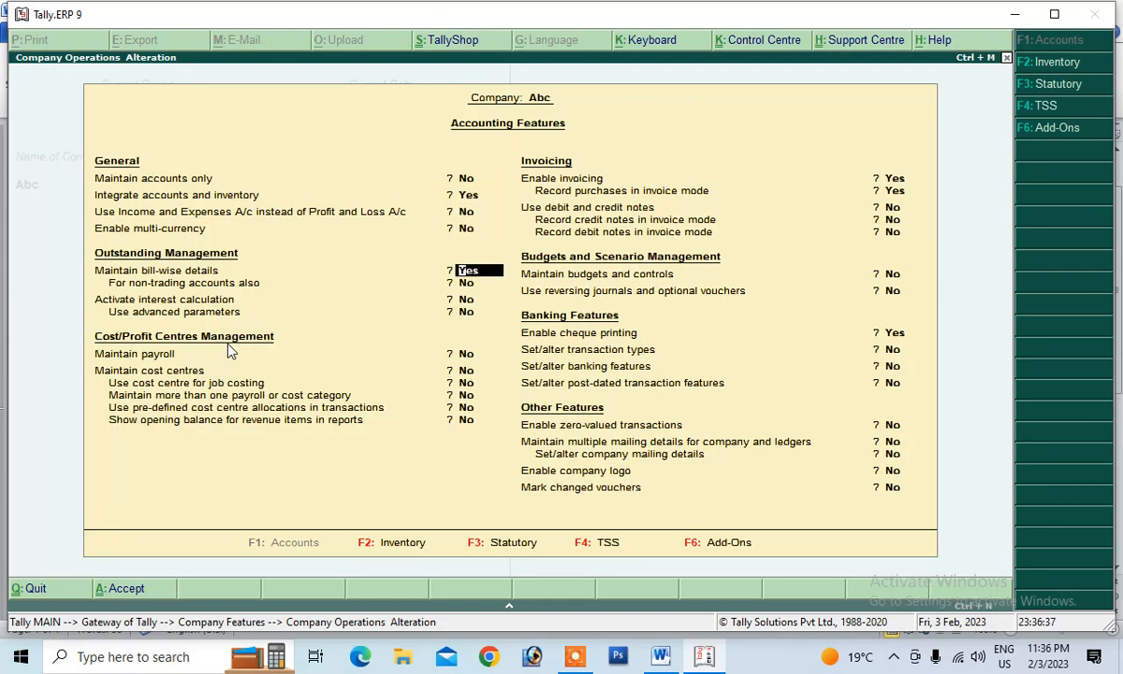
{"action": "key", "text": "Return"}
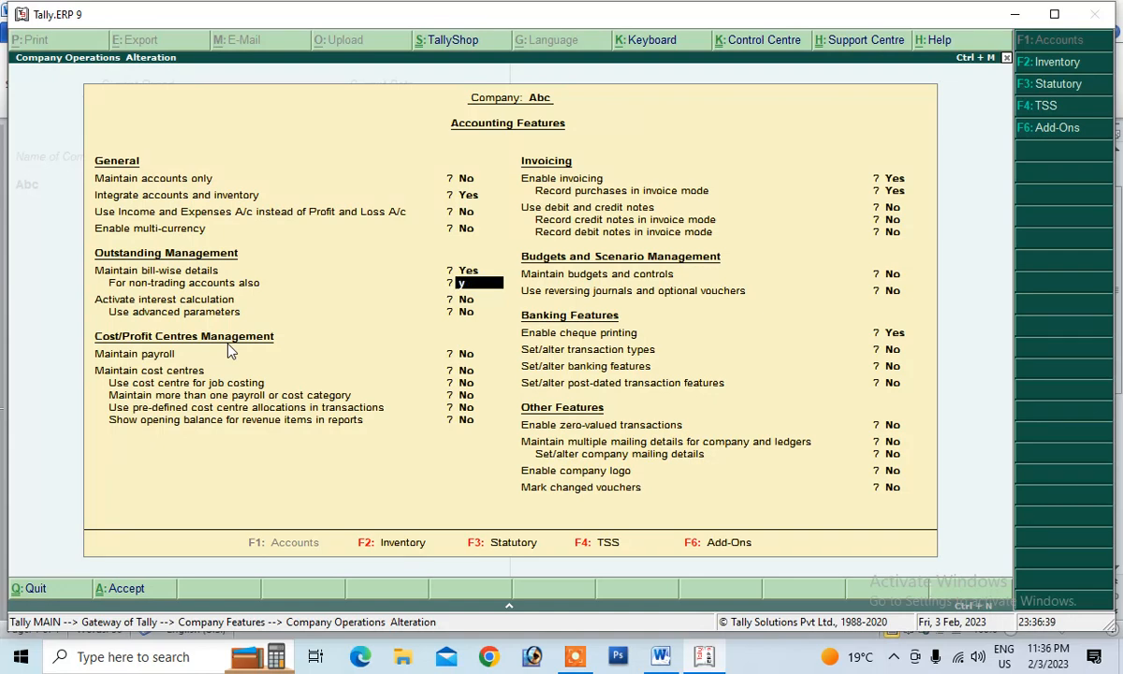
{"action": "key", "text": "y"}
{"action": "key", "text": "Return"}
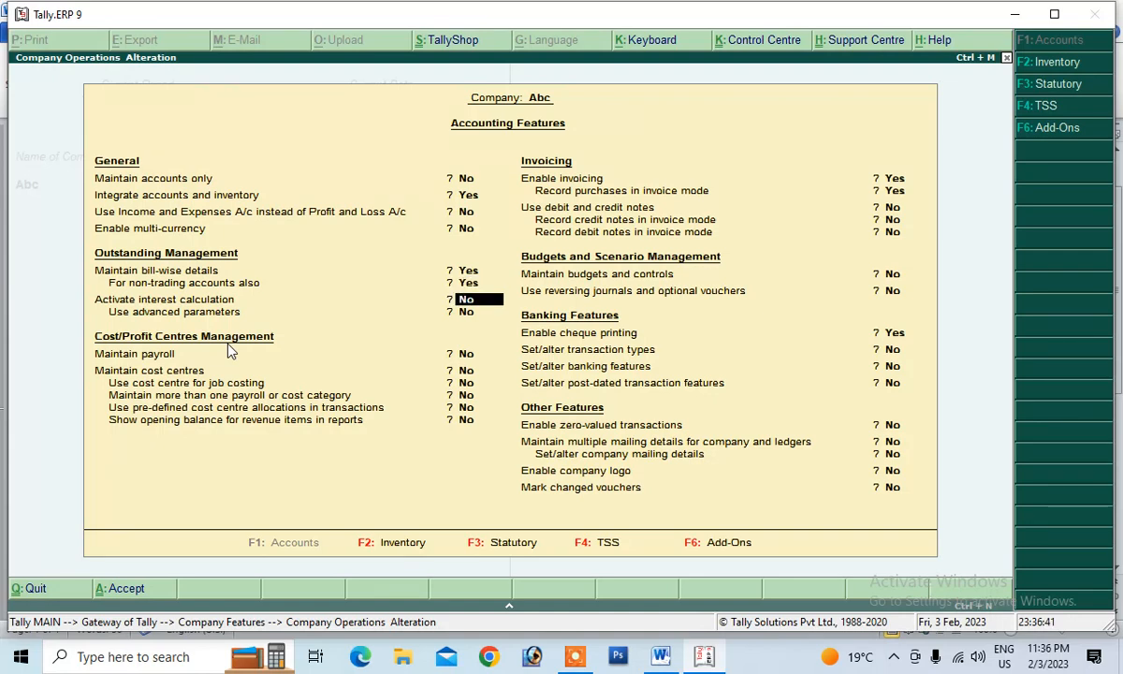
Step: Activate interest calculation with advanced parameters, save the accounting features, and return to the Gateway of Tally
{"action": "type", "text": "y"}
{"action": "key", "text": "Return"}
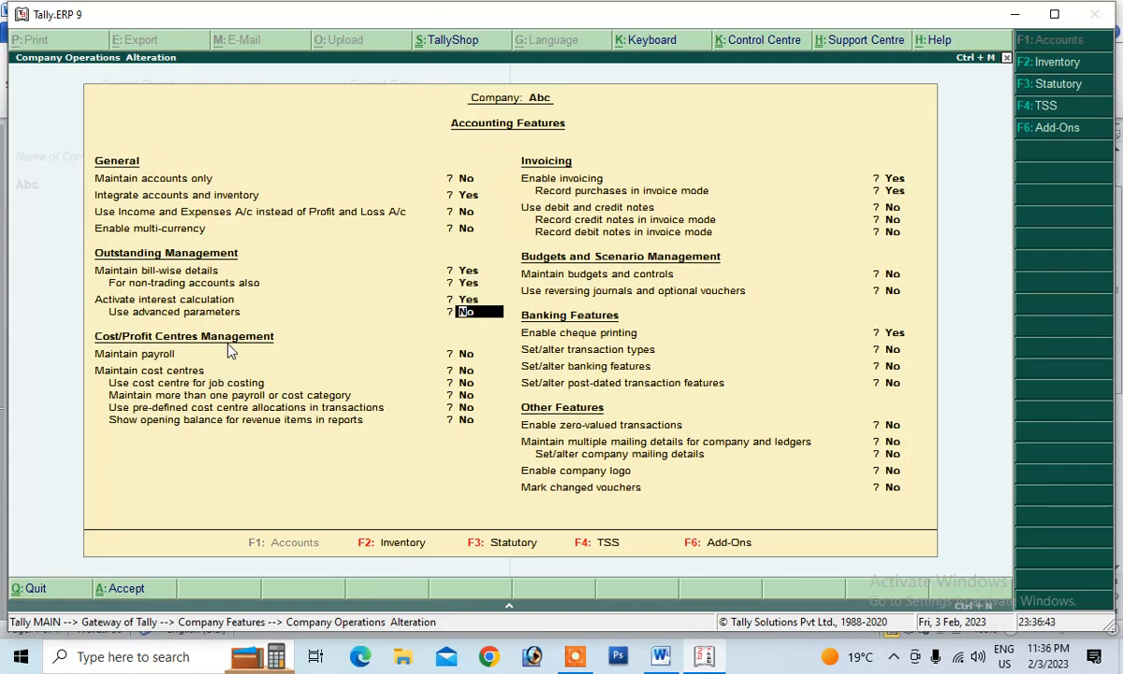
{"action": "key", "text": "Return"}
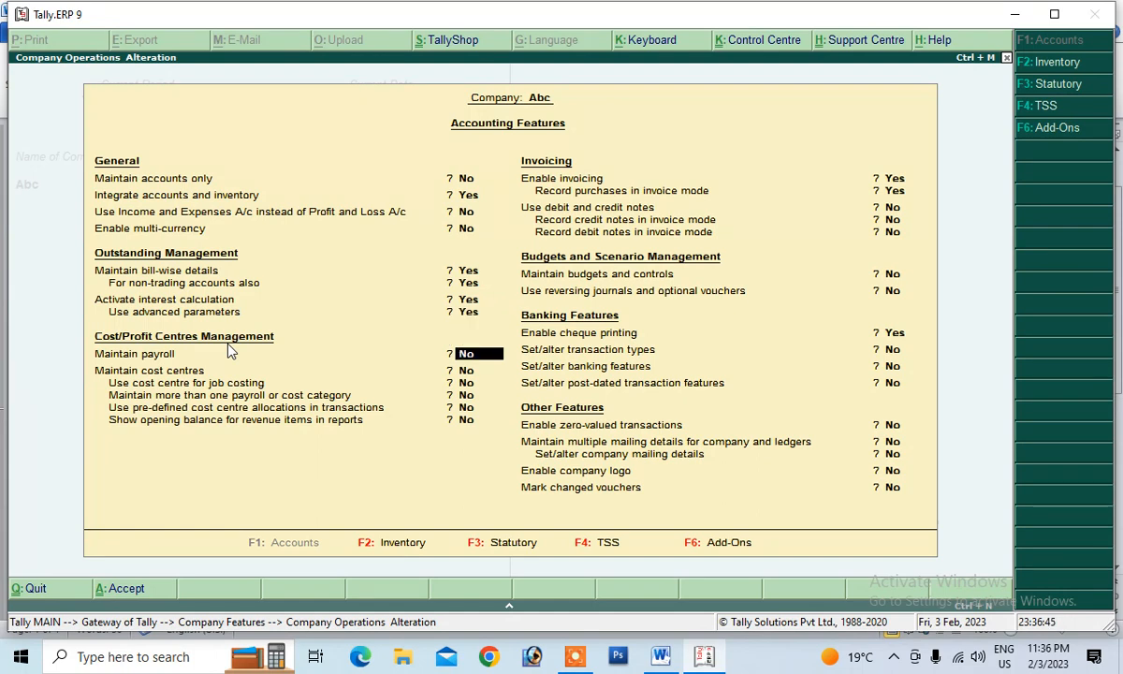
{"action": "key", "text": "Return"}
{"action": "key", "text": "Return"}
{"action": "key", "text": "Return"}
{"action": "key", "text": "Return"}
{"action": "key", "text": "Return"}
{"action": "key", "text": "Return"}
{"action": "key", "text": "Return"}
{"action": "key", "text": "Return"}
{"action": "key", "text": "Return"}
{"action": "key", "text": "Return"}
{"action": "key", "text": "Return"}
{"action": "key", "text": "Return"}
{"action": "key", "text": "Return"}
{"action": "key", "text": "Return"}
{"action": "key", "text": "Return"}
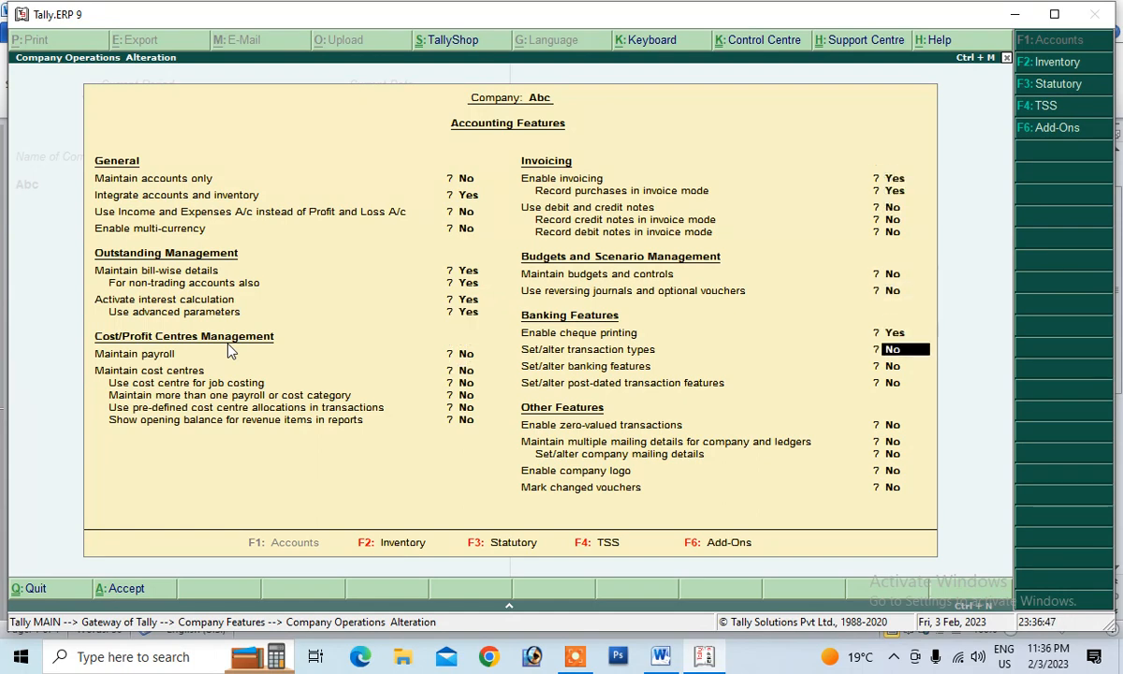
{"action": "key", "text": "Return"}
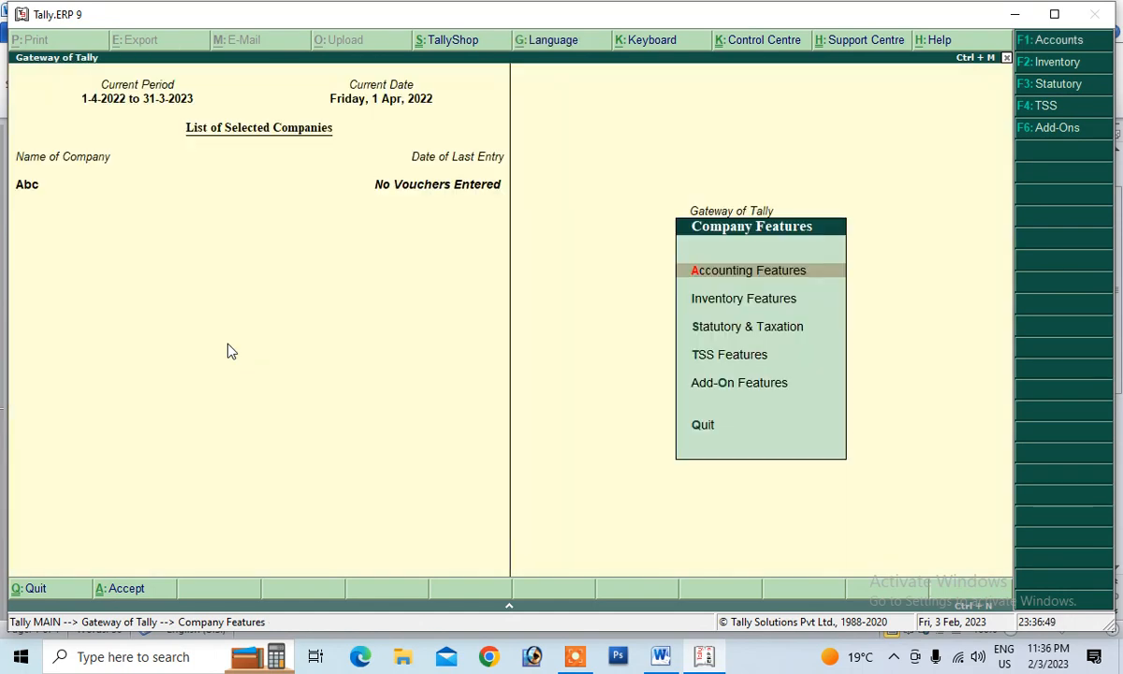
{"action": "key", "text": "Escape"}
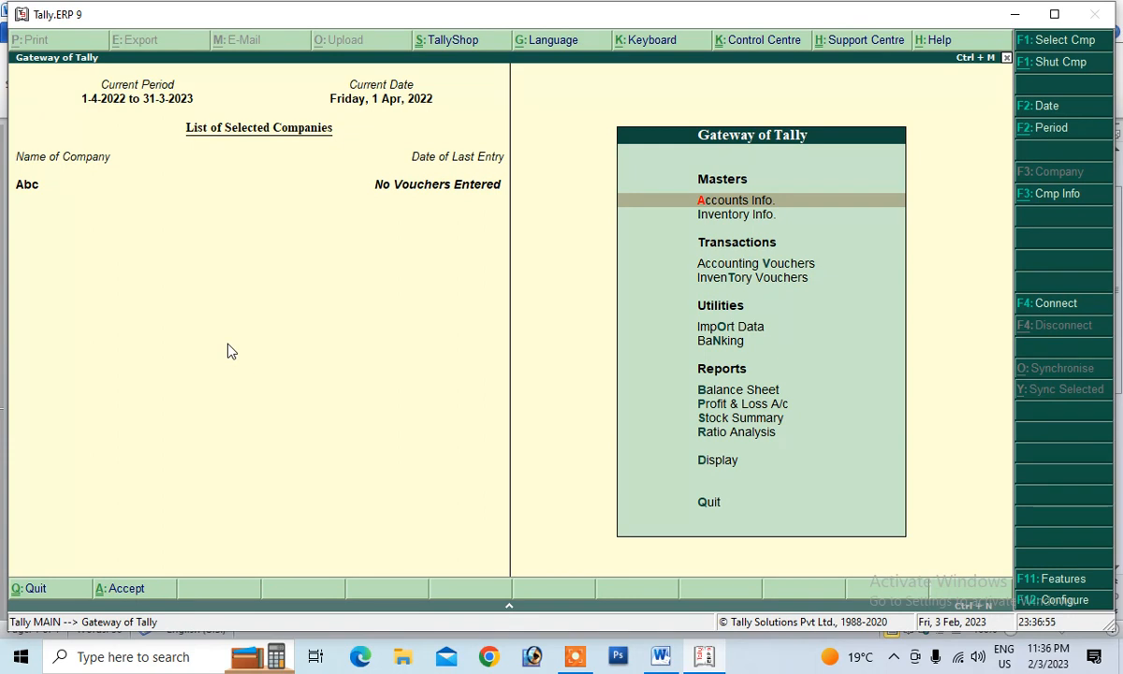
Step: Create a single ledger named Sales under Sales Accounts and save it
{"action": "key", "text": "Down"}
{"action": "key", "text": "Up"}
{"action": "key", "text": "Return"}
{"action": "key", "text": "Down"}
{"action": "key", "text": "Return"}
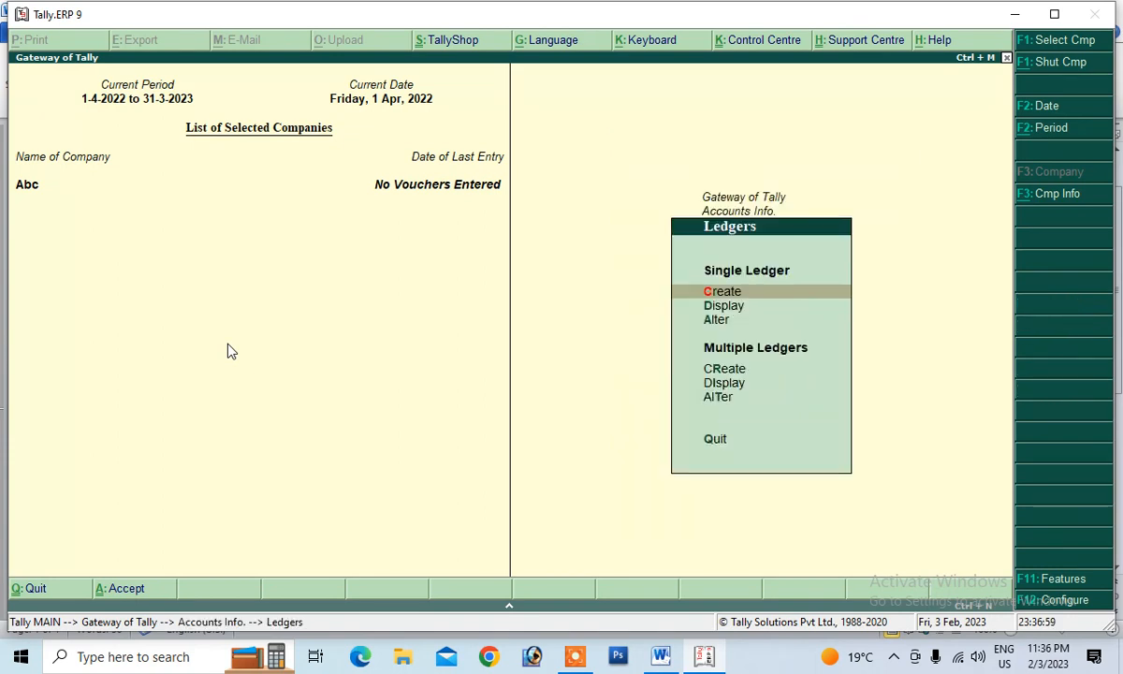
{"action": "key", "text": "Return"}
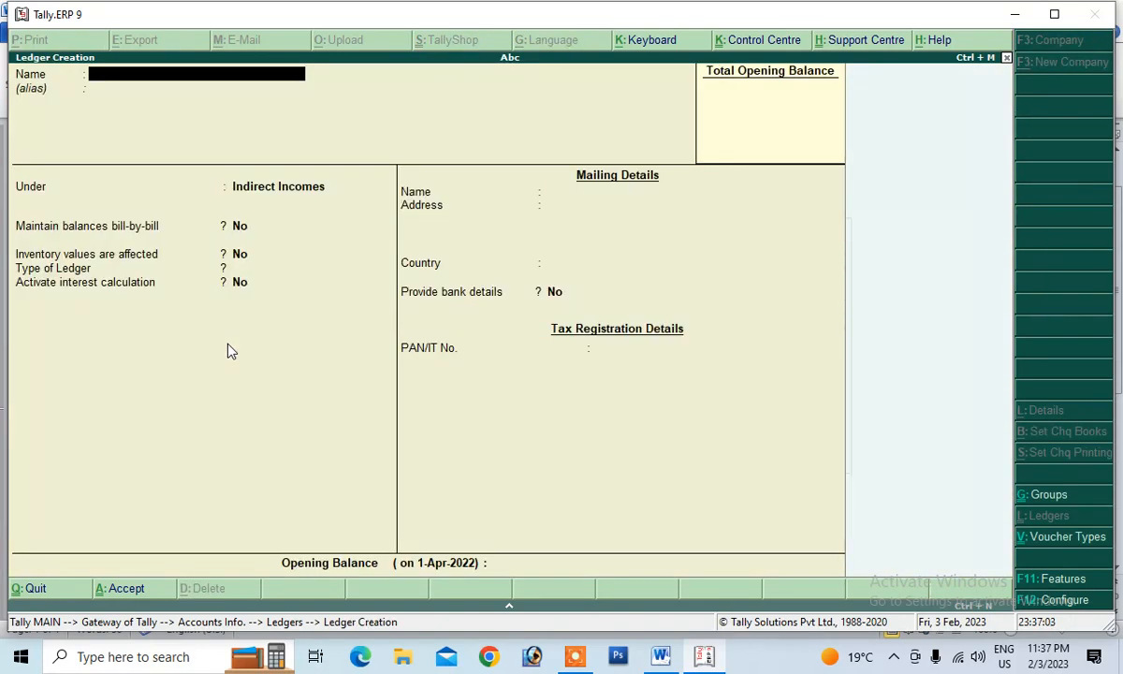
{"action": "type", "text": "Sales"}
{"action": "key", "text": "Return"}
{"action": "key", "text": "Return"}
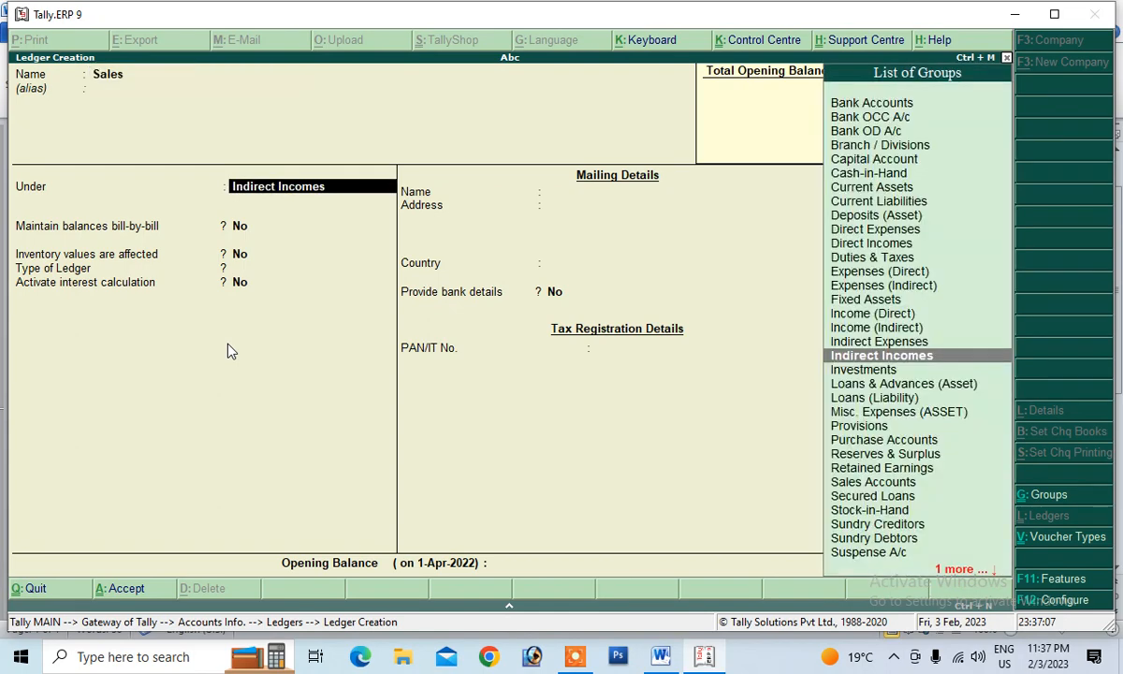
{"action": "type", "text": "S"}
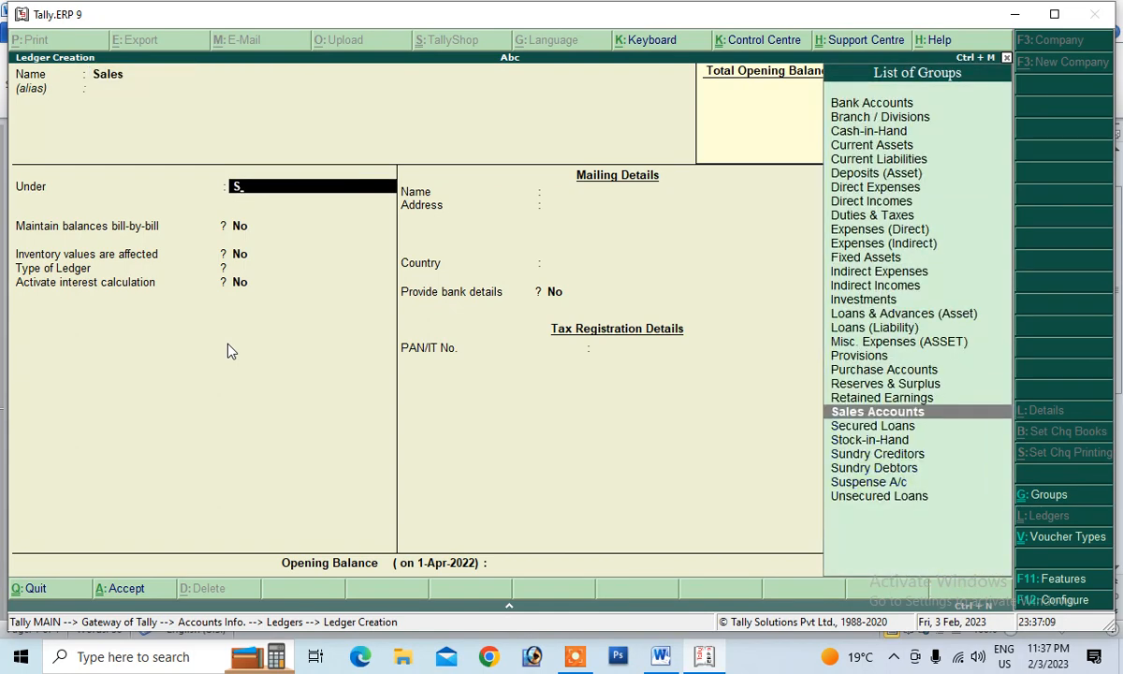
{"action": "key", "text": "Return"}
{"action": "key", "text": "Return"}
{"action": "key", "text": "Return"}
{"action": "key", "text": "Return"}
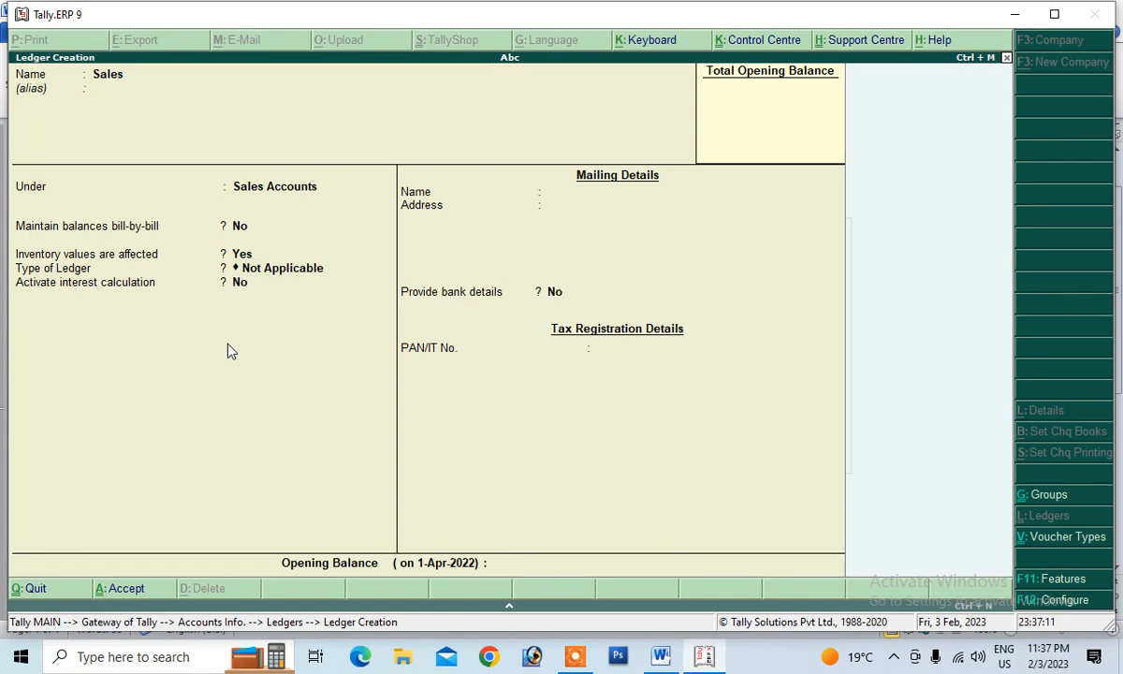
{"action": "key", "text": "Return"}
{"action": "key", "text": "Return"}
Step: Create a ledger named Purchase under Purchase Accounts and save it
{"action": "type", "text": "P"}
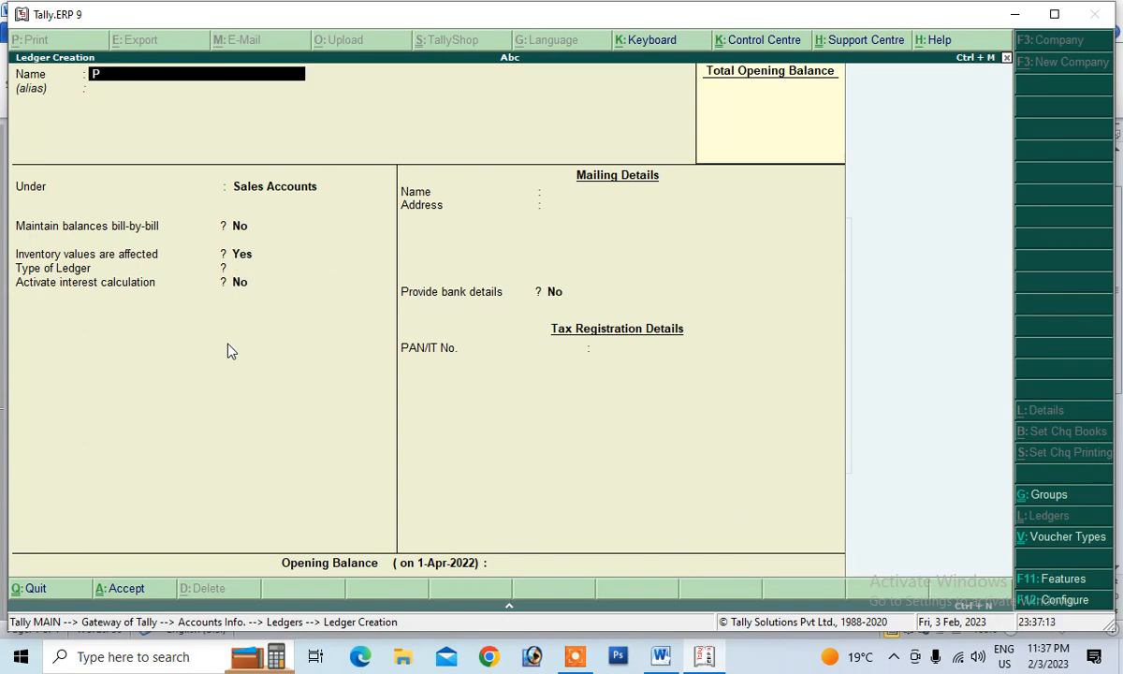
{"action": "type", "text": "urchase"}
{"action": "key", "text": "Return"}
{"action": "type", "text": "P"}
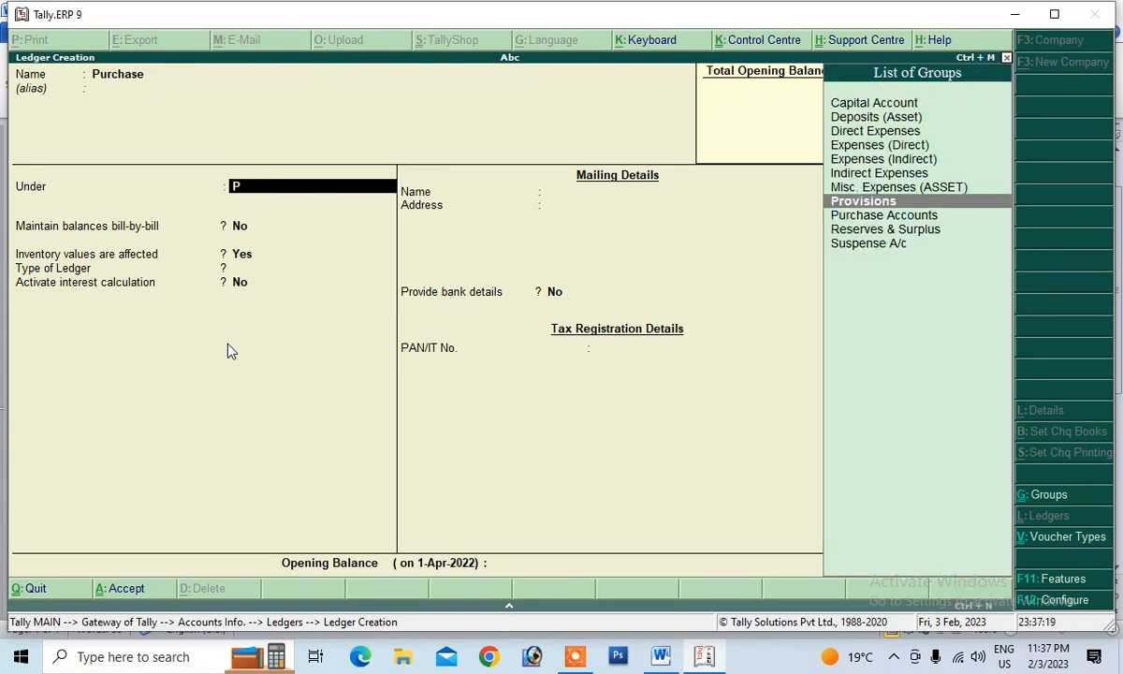
{"action": "key", "text": "Down"}
{"action": "key", "text": "Return"}
{"action": "key", "text": "Return"}
{"action": "key", "text": "Return"}
{"action": "key", "text": "Return"}
{"action": "key", "text": "Return"}
{"action": "key", "text": "Return"}
{"action": "key", "text": "Return"}
{"action": "key", "text": "Return"}
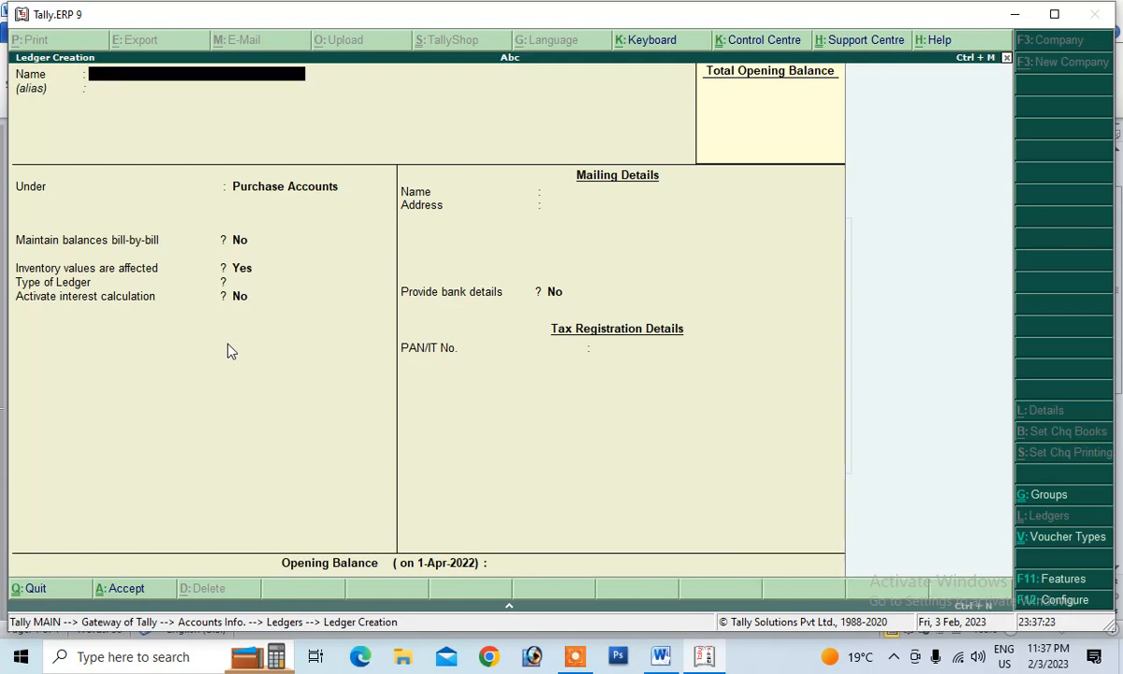
Step: Begin a ledger with the supplier's name and place it under Sundry Creditors
{"action": "type", "text": "Raj"}
{"action": "key", "text": "Return"}
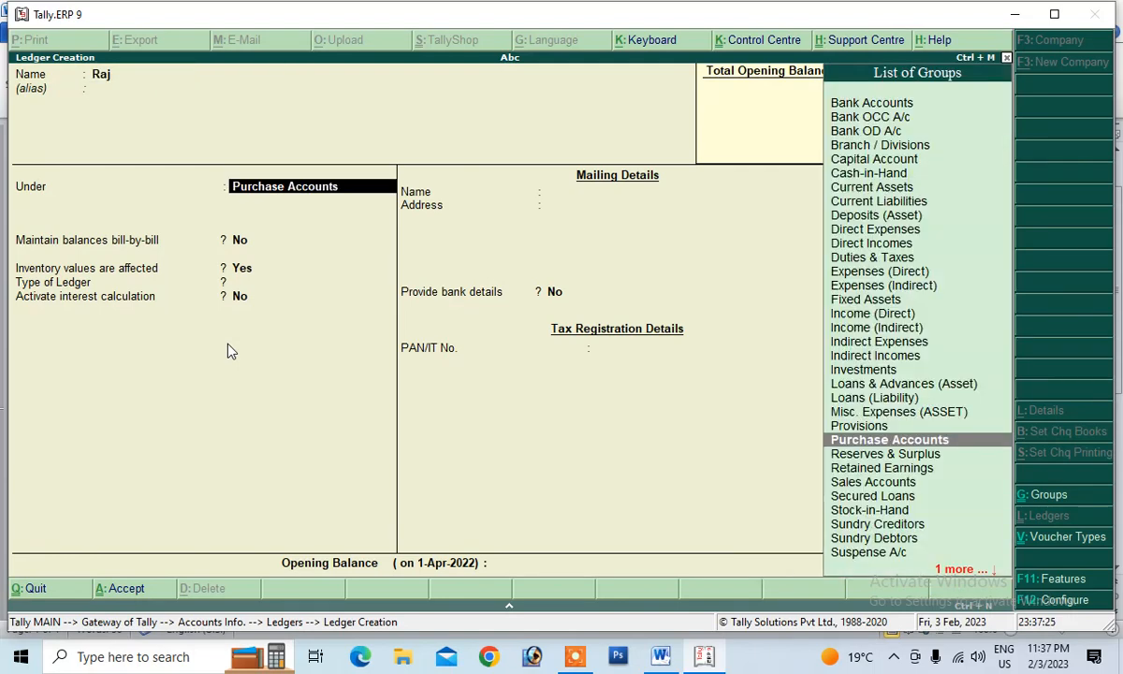
{"action": "type", "text": "S"}
{"action": "key", "text": "Down"}
{"action": "key", "text": "Down"}
{"action": "key", "text": "Down"}
{"action": "key", "text": "Down"}
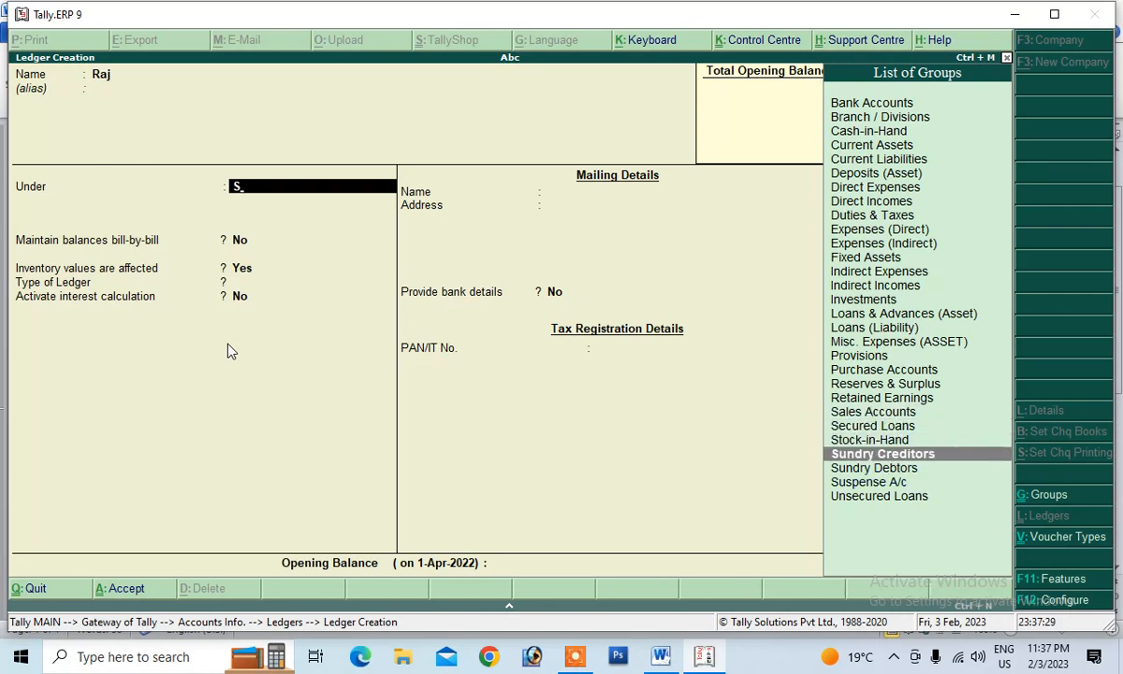
{"action": "key", "text": "Return"}
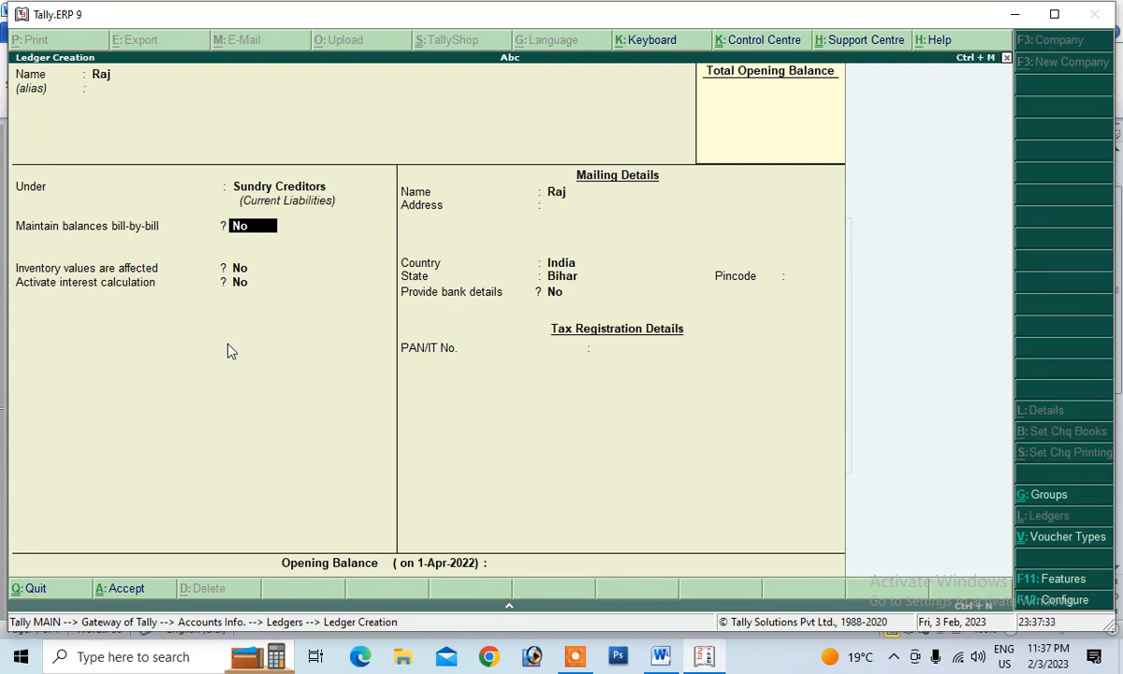
Step: Set the supplier ledger to maintain balances bill-by-bill, leaving the default credit period blank and the credit-days check at No
{"action": "type", "text": "y"}
{"action": "key", "text": "Return"}
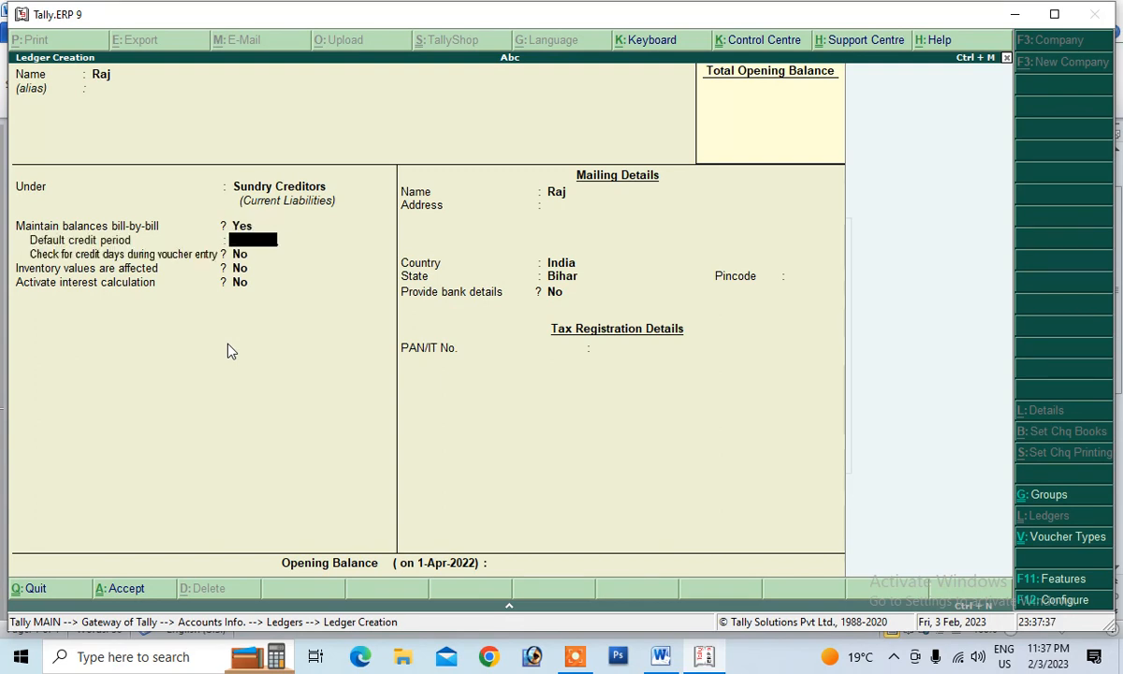
{"action": "key", "text": "Return"}
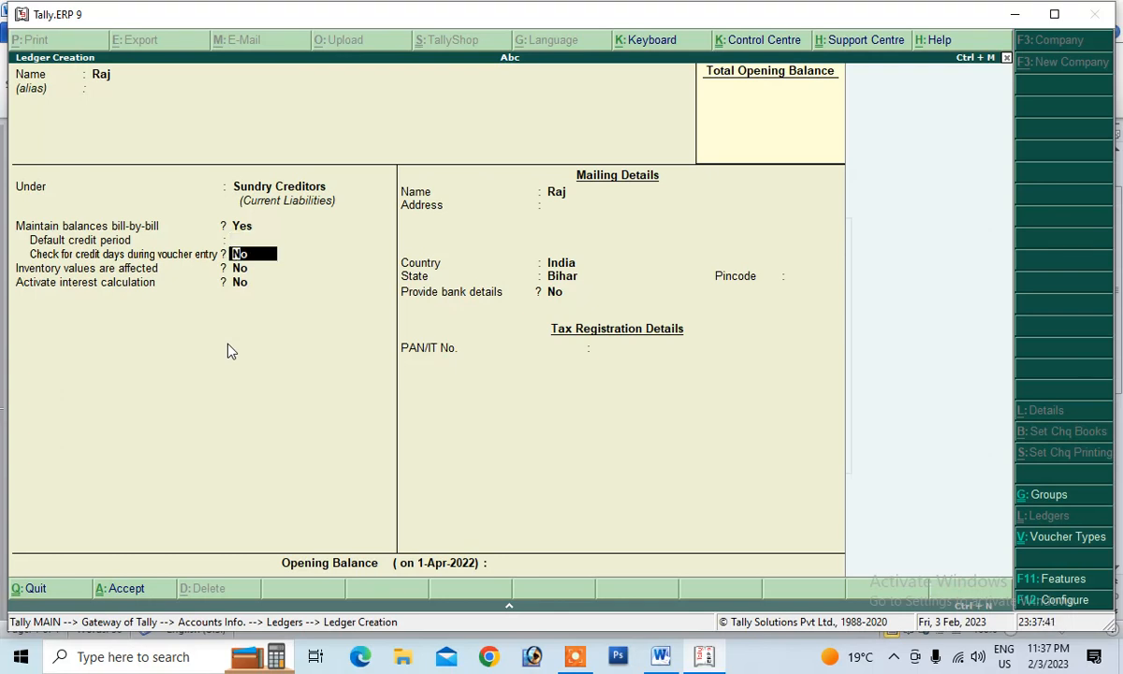
{"action": "key", "text": "Return"}
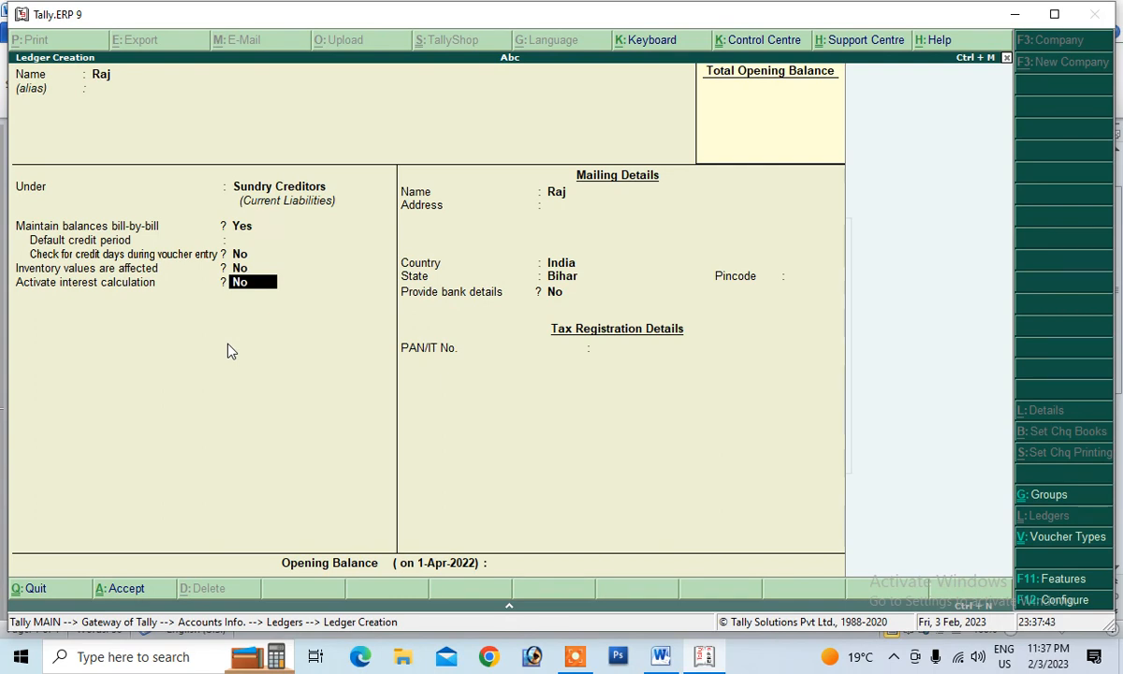
Step: Activate interest calculation for the supplier ledger, calculated transaction-by-transaction, with overriding of parameters and advanced parameters allowed
{"action": "type", "text": "y"}
{"action": "key", "text": "Return"}
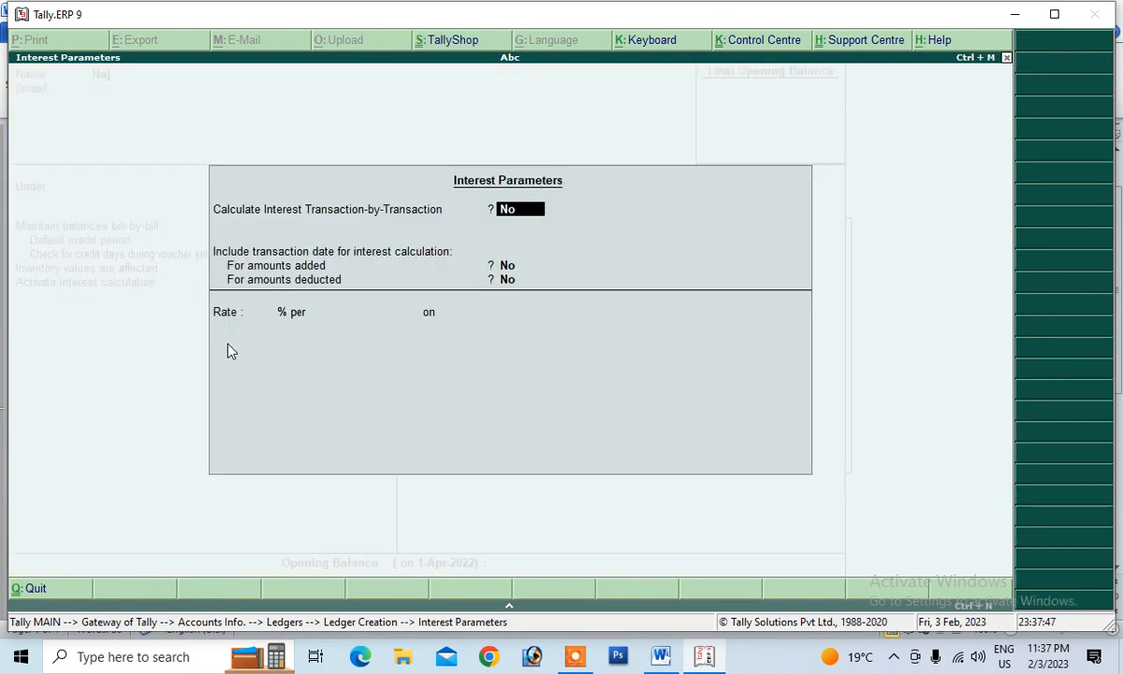
{"action": "type", "text": "y"}
{"action": "key", "text": "Return"}
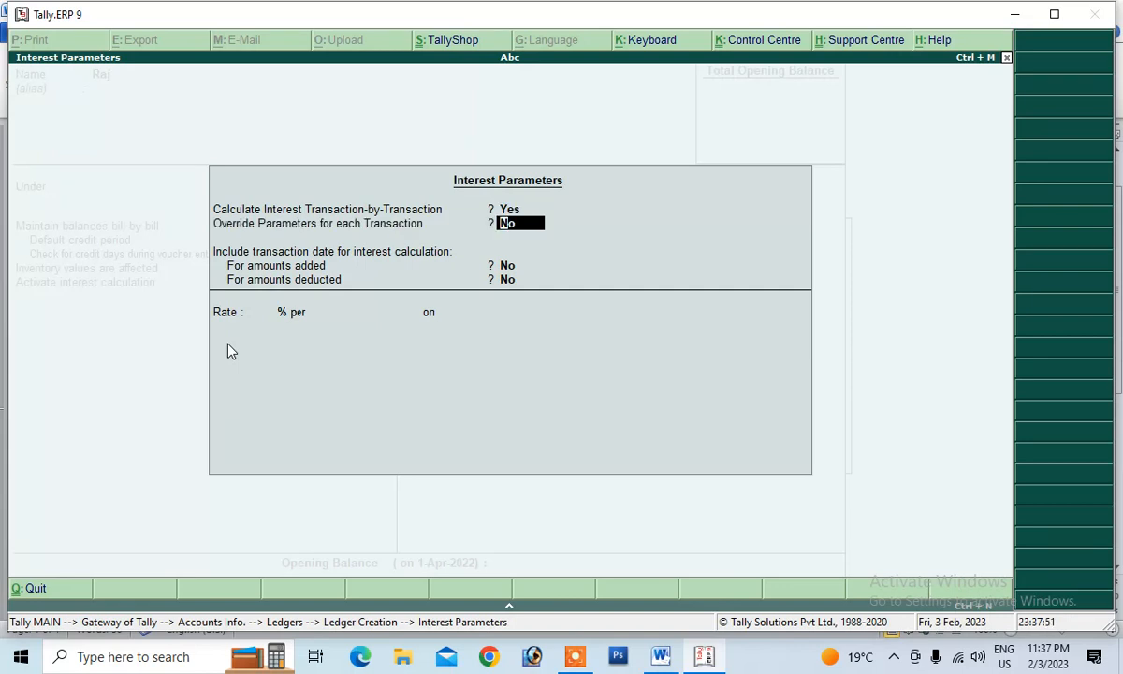
{"action": "type", "text": "y"}
{"action": "key", "text": "Return"}
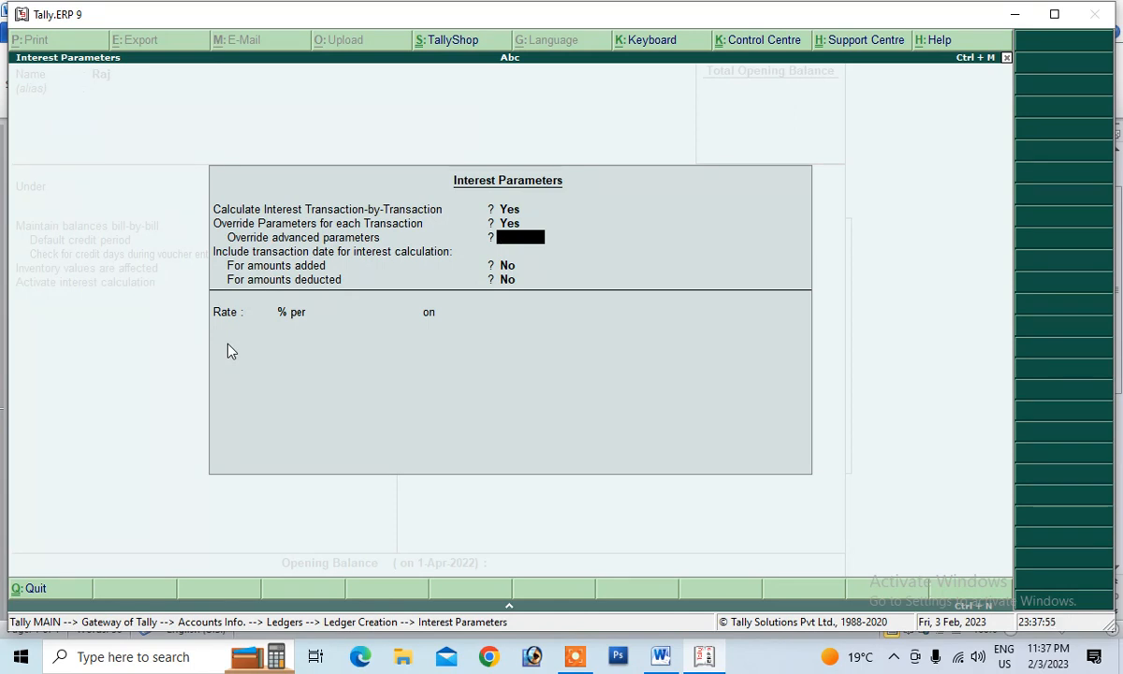
{"action": "type", "text": "y"}
{"action": "key", "text": "Return"}
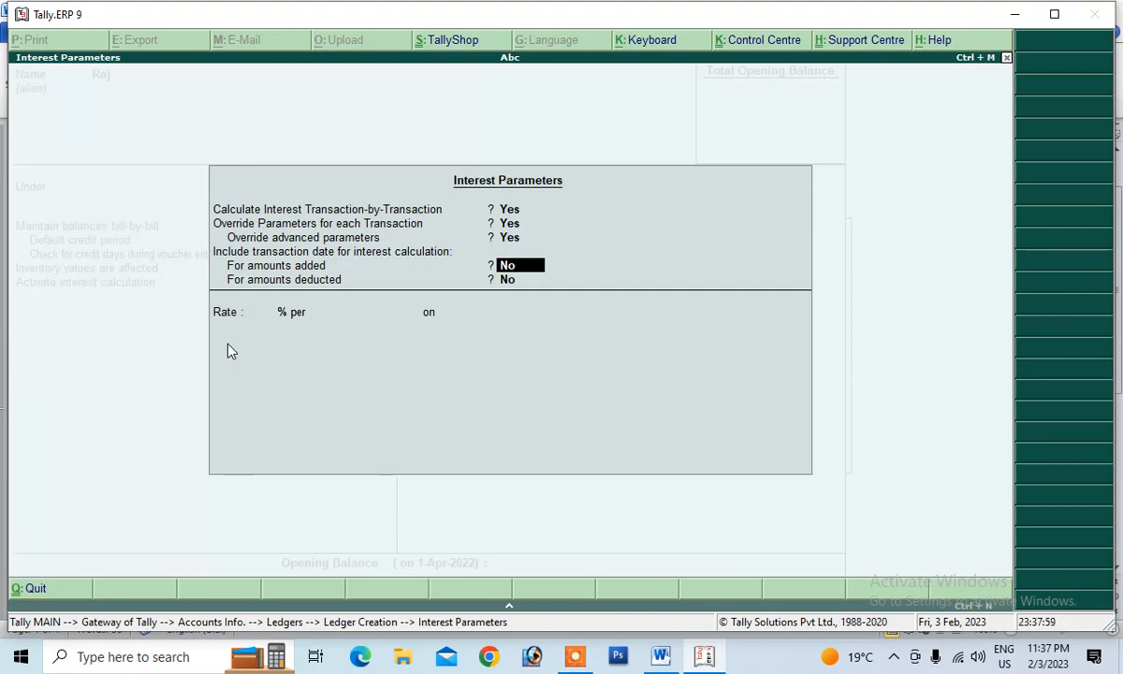
Step: Include the transaction date in the supplier's interest calculation for both amounts added and amounts deducted
{"action": "type", "text": "y"}
{"action": "key", "text": "Return"}
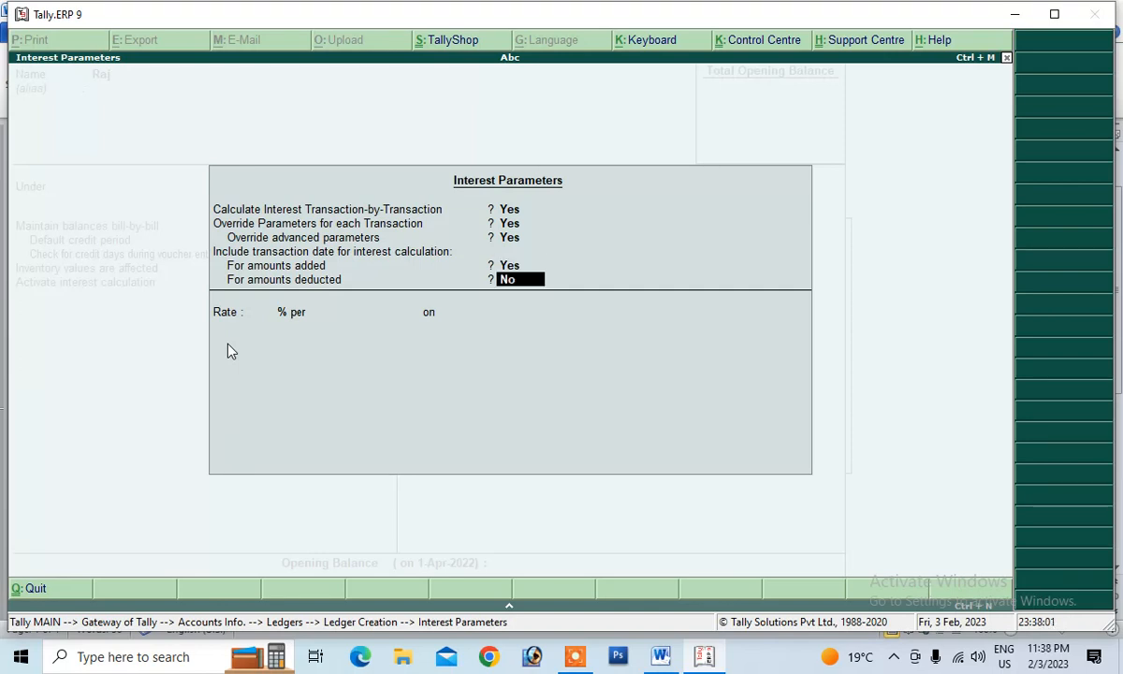
{"action": "type", "text": "y"}
{"action": "key", "text": "Return"}
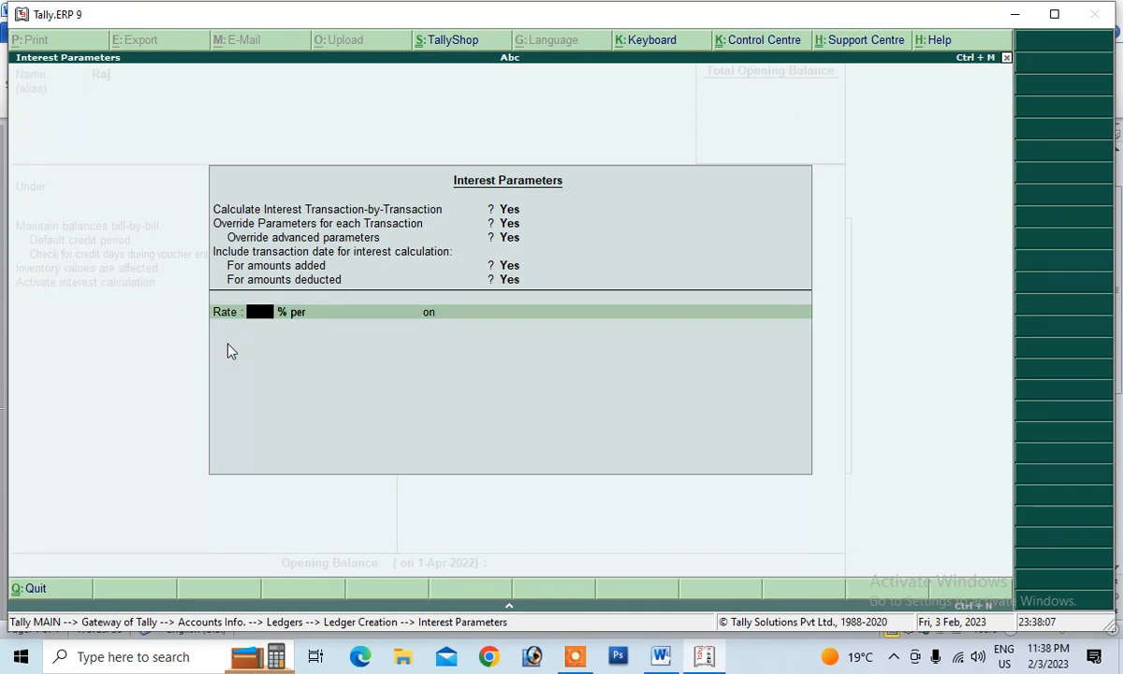
Step: Set the supplier's interest rate to 5% per 30-Day Month on Credit Balances Only
{"action": "type", "text": "5"}
{"action": "key", "text": "Return"}
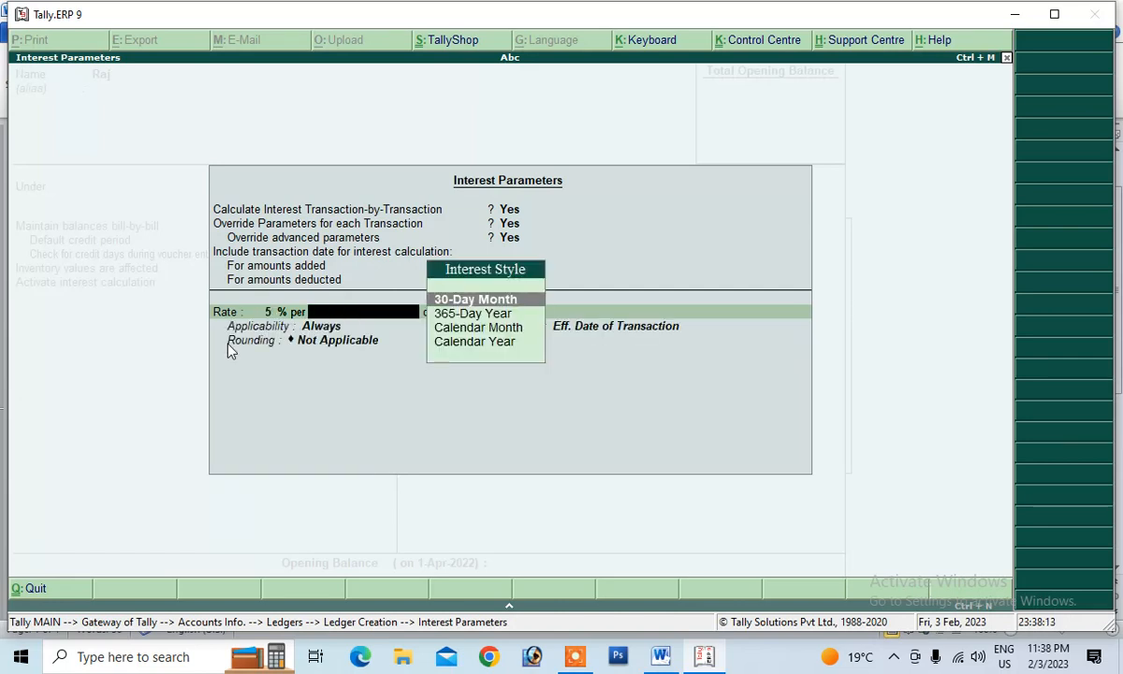
{"action": "key", "text": "Down"}
{"action": "key", "text": "Up"}
{"action": "key", "text": "Return"}
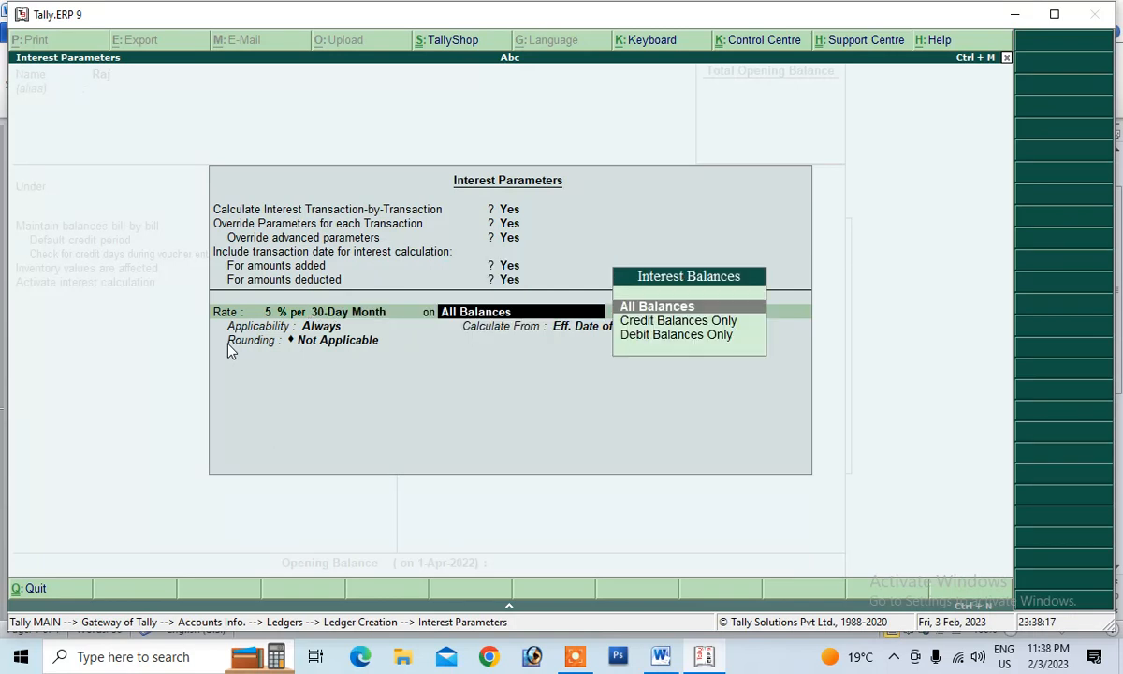
{"action": "key", "text": "Down"}
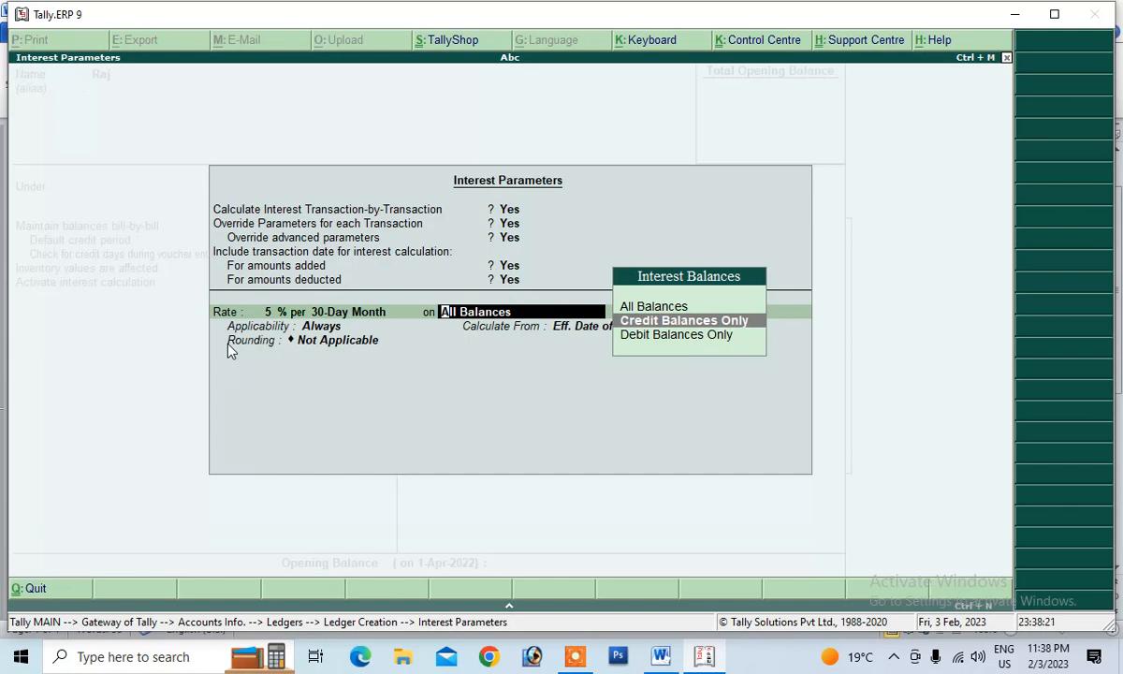
{"action": "key", "text": "Return"}
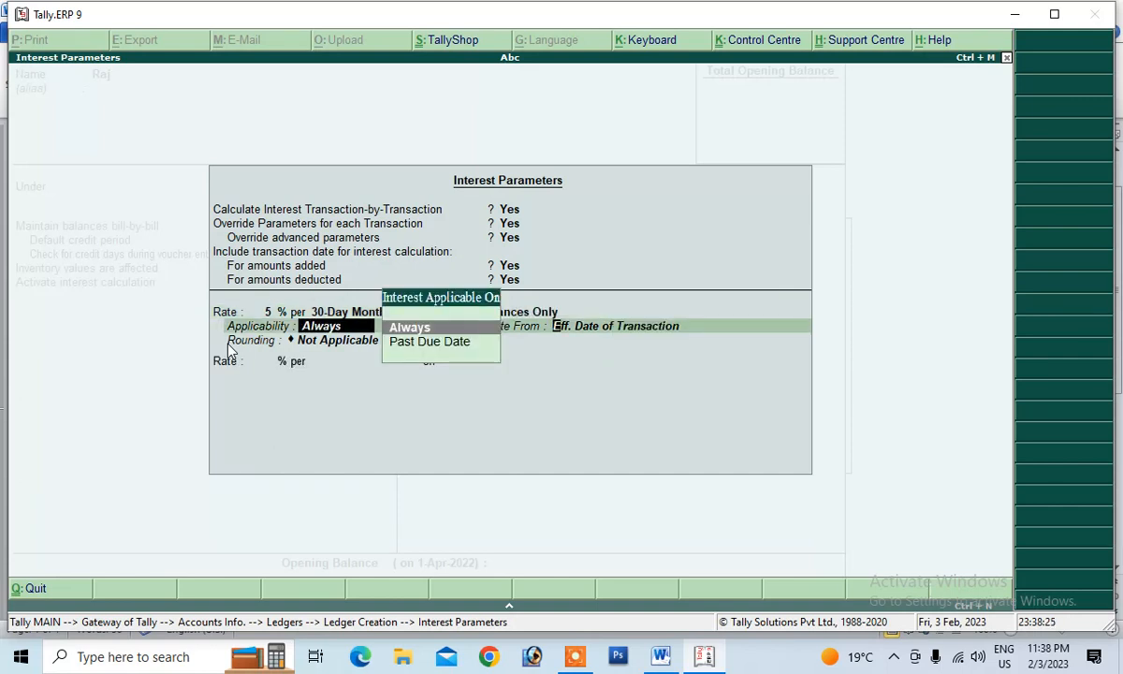
Step: Keep the supplier's interest applicable Always from the Eff. Date of Transaction, and set rounding to Normal Rounding
{"action": "key", "text": "Return"}
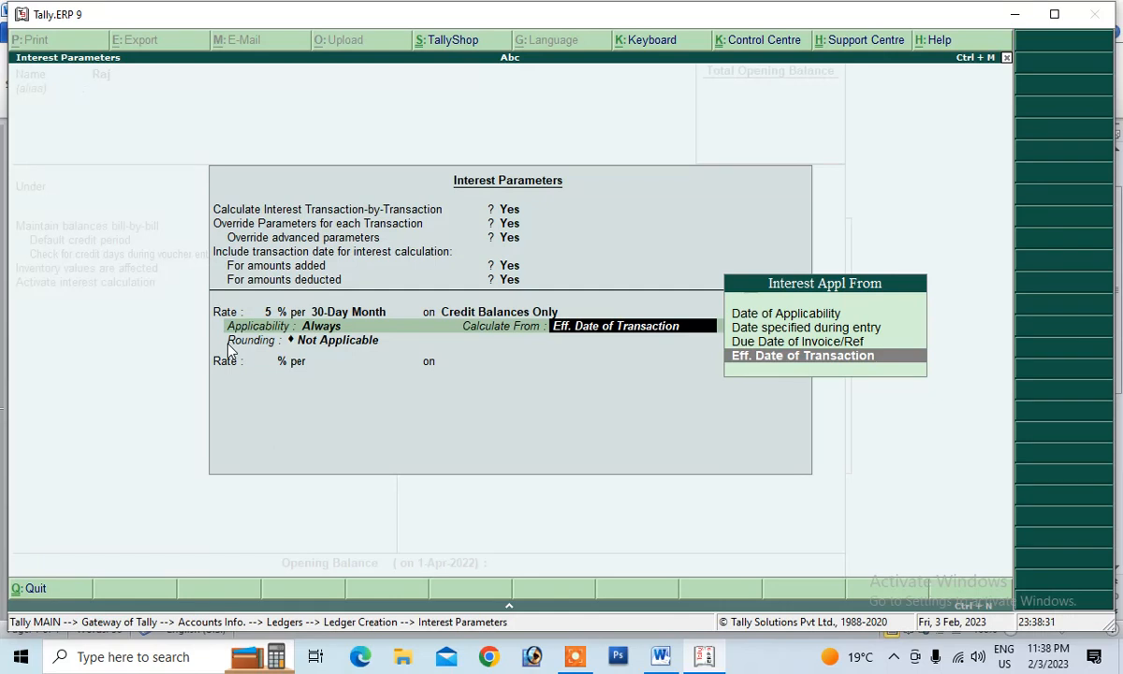
{"action": "key", "text": "Return"}
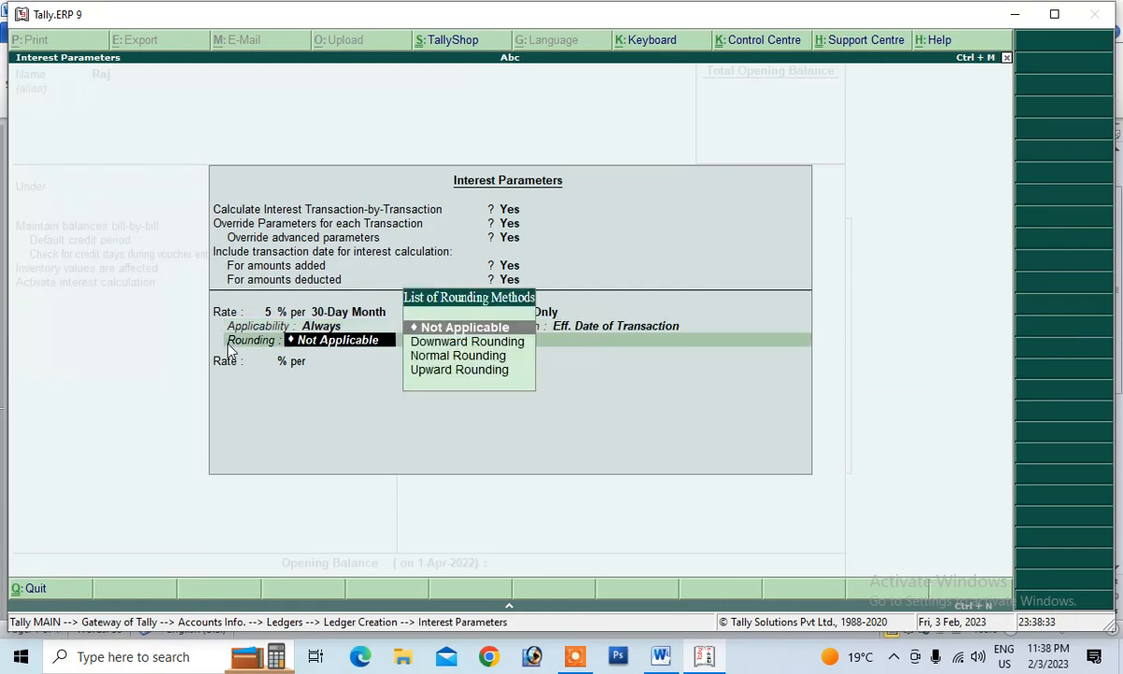
{"action": "key", "text": "Down"}
{"action": "key", "text": "Down"}
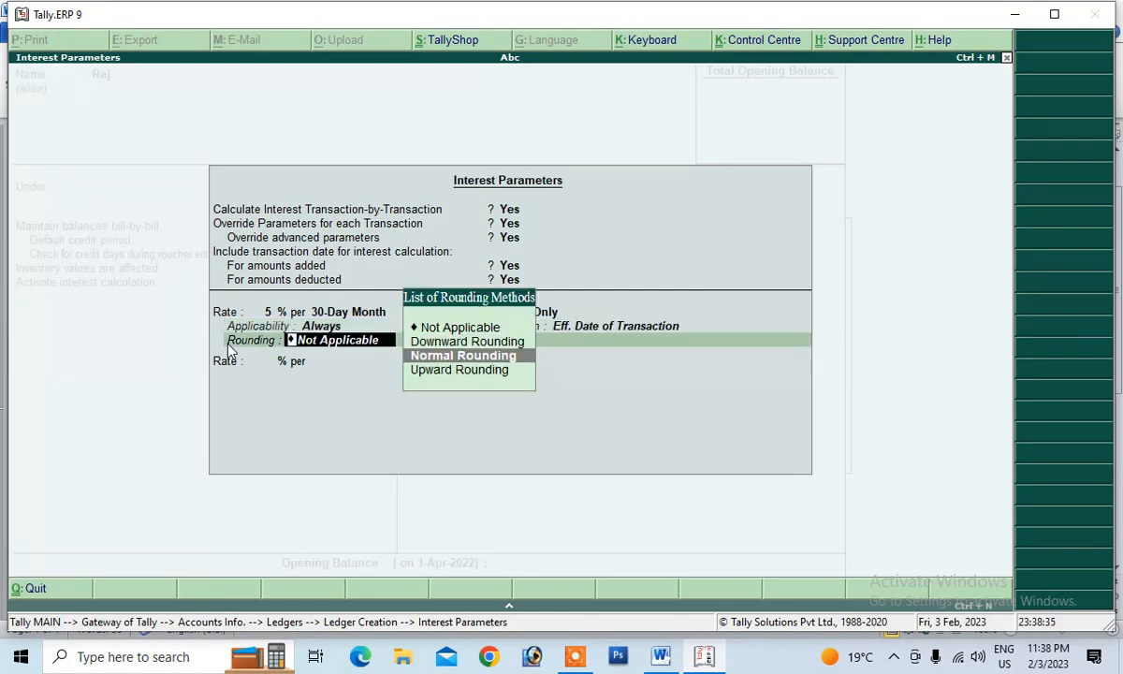
{"action": "key", "text": "Return"}
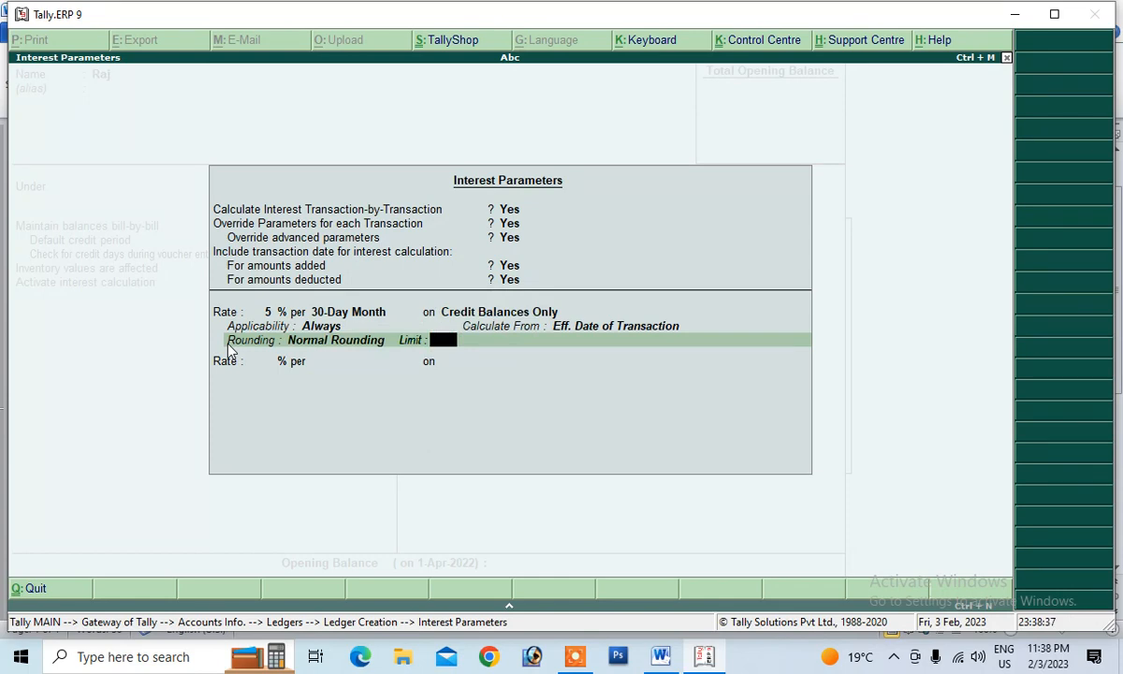
Step: Leave the rounding limit and second rate blank, keep the default mailing details, and save the supplier ledger
{"action": "key", "text": "Return"}
{"action": "key", "text": "Return"}
{"action": "key", "text": "Return"}
{"action": "key", "text": "Return"}
{"action": "key", "text": "Return"}
{"action": "key", "text": "Return"}
{"action": "key", "text": "Return"}
{"action": "key", "text": "Return"}
{"action": "key", "text": "Return"}
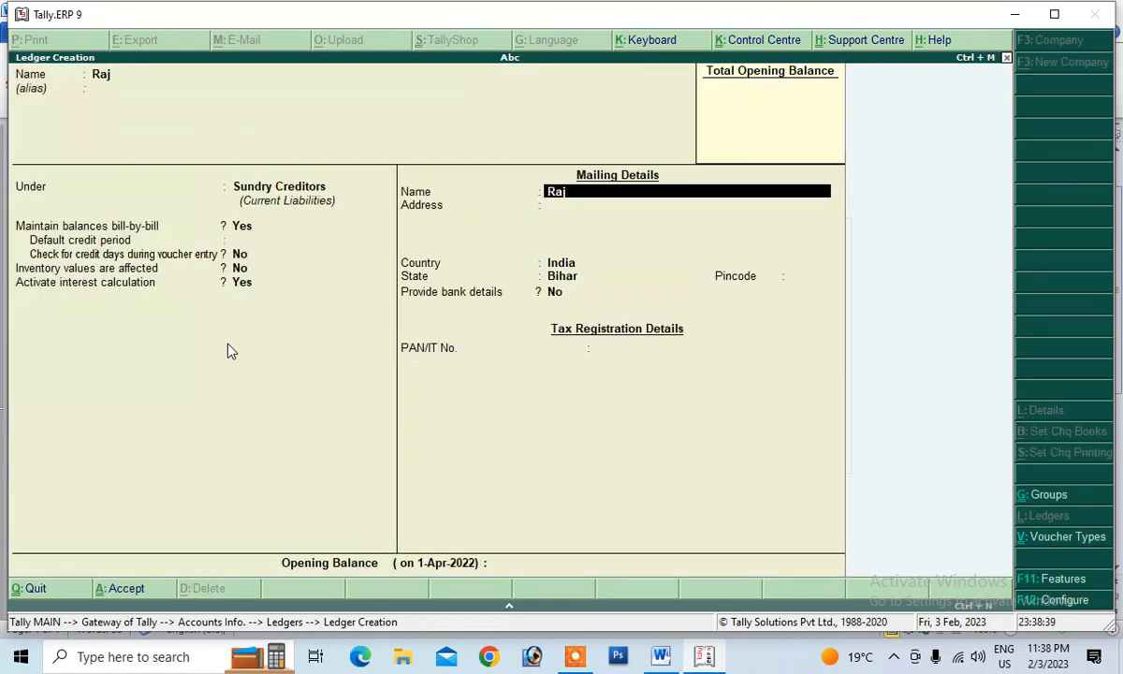
{"action": "key", "text": "Return"}
{"action": "key", "text": "Return"}
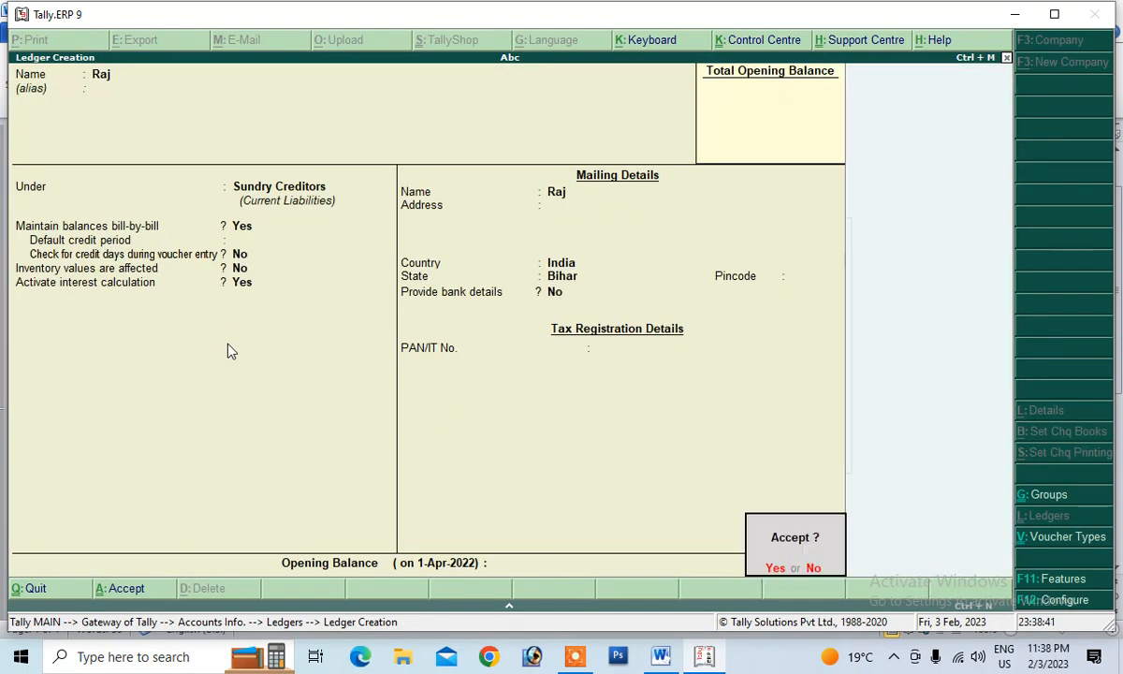
Step: Begin a ledger with the customer's name and place it under Sundry Debtors
{"action": "type", "text": "Sonu"}
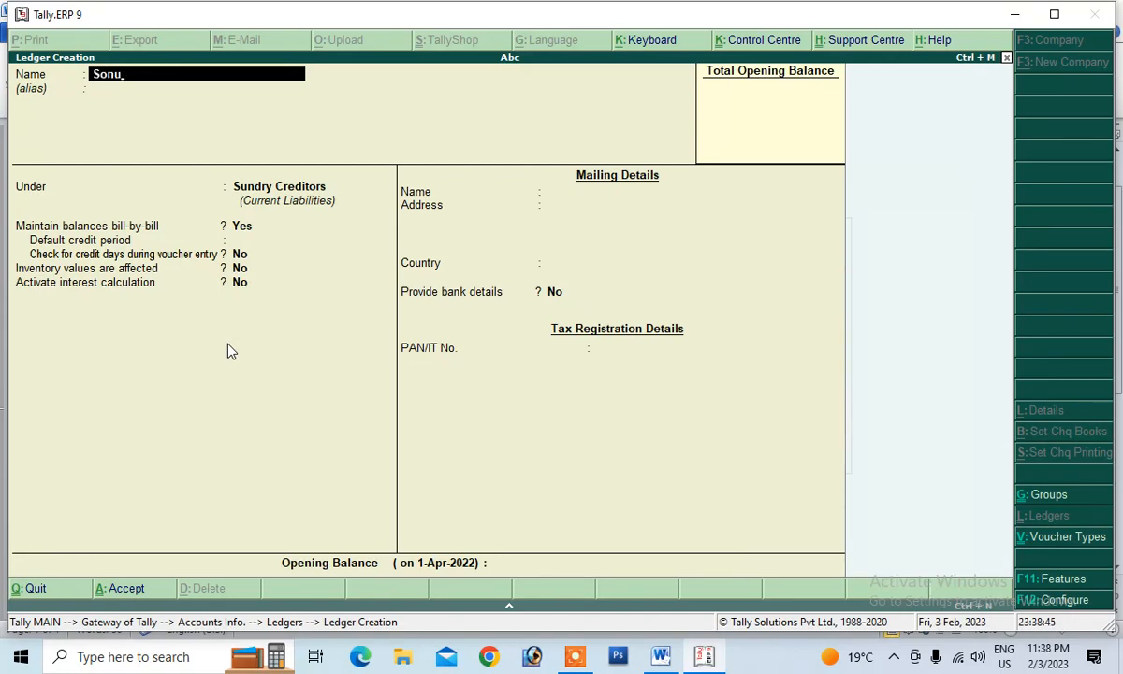
{"action": "key", "text": "Return"}
{"action": "type", "text": "S"}
{"action": "key", "text": "Down"}
{"action": "key", "text": "Down"}
{"action": "key", "text": "Down"}
{"action": "key", "text": "Down"}
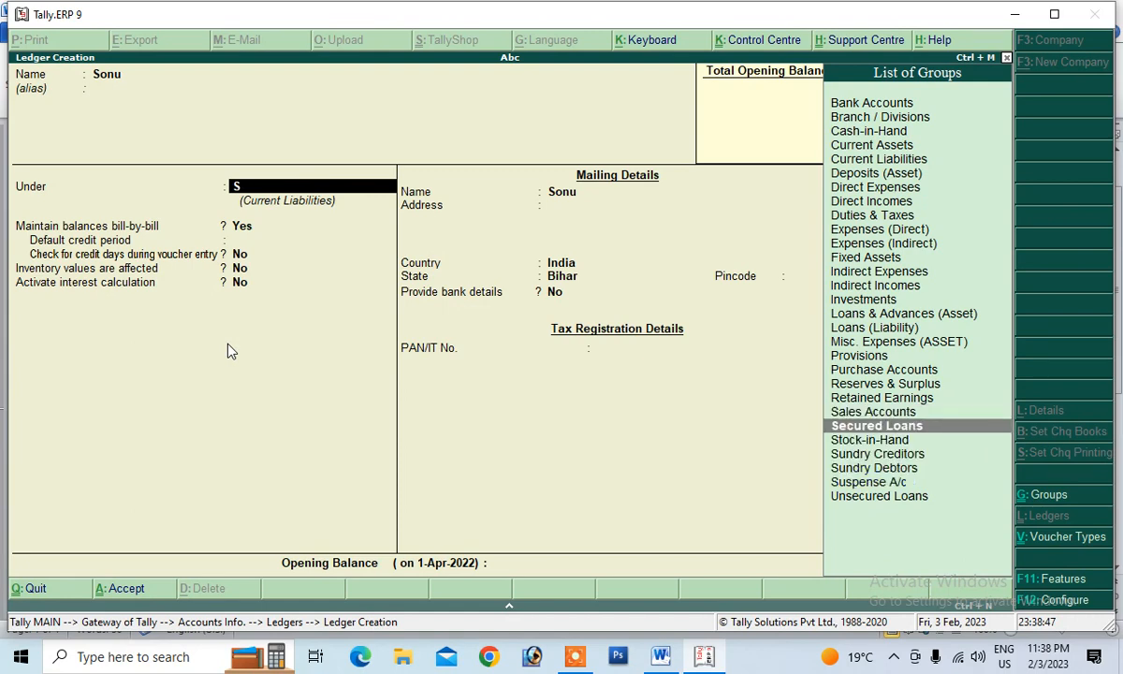
{"action": "key", "text": "Return"}
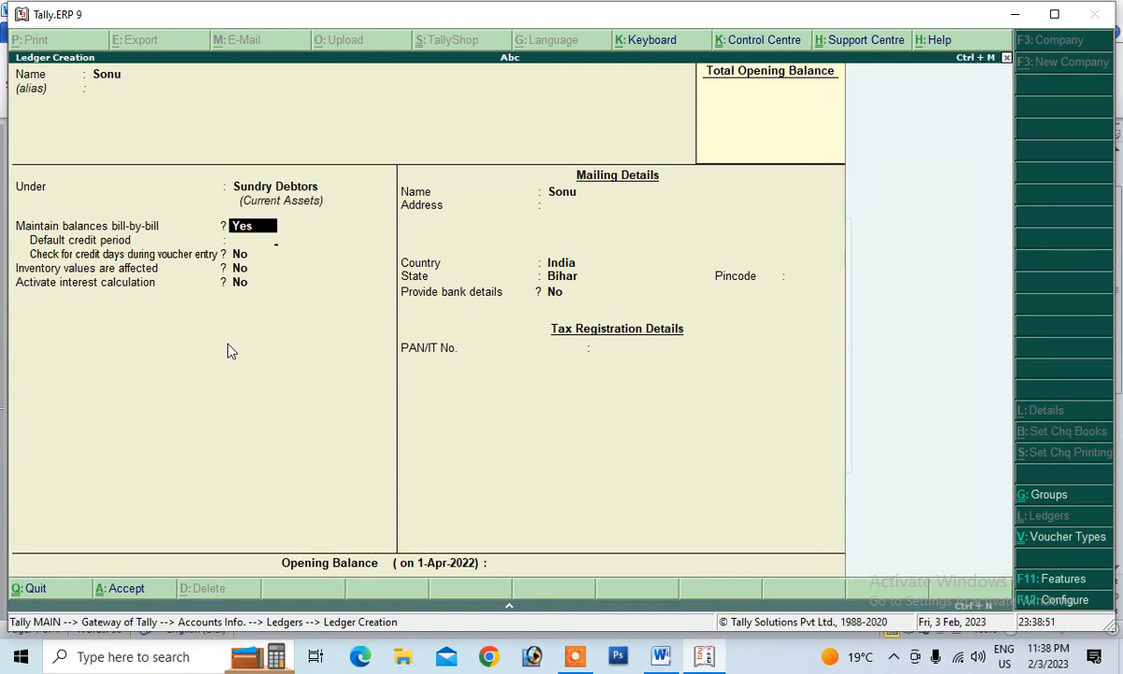
Step: Keep bill-by-bill balances for the customer ledger and activate its interest calculation
{"action": "key", "text": "Return"}
{"action": "key", "text": "Return"}
{"action": "key", "text": "Return"}
{"action": "key", "text": "Return"}
{"action": "type", "text": "y"}
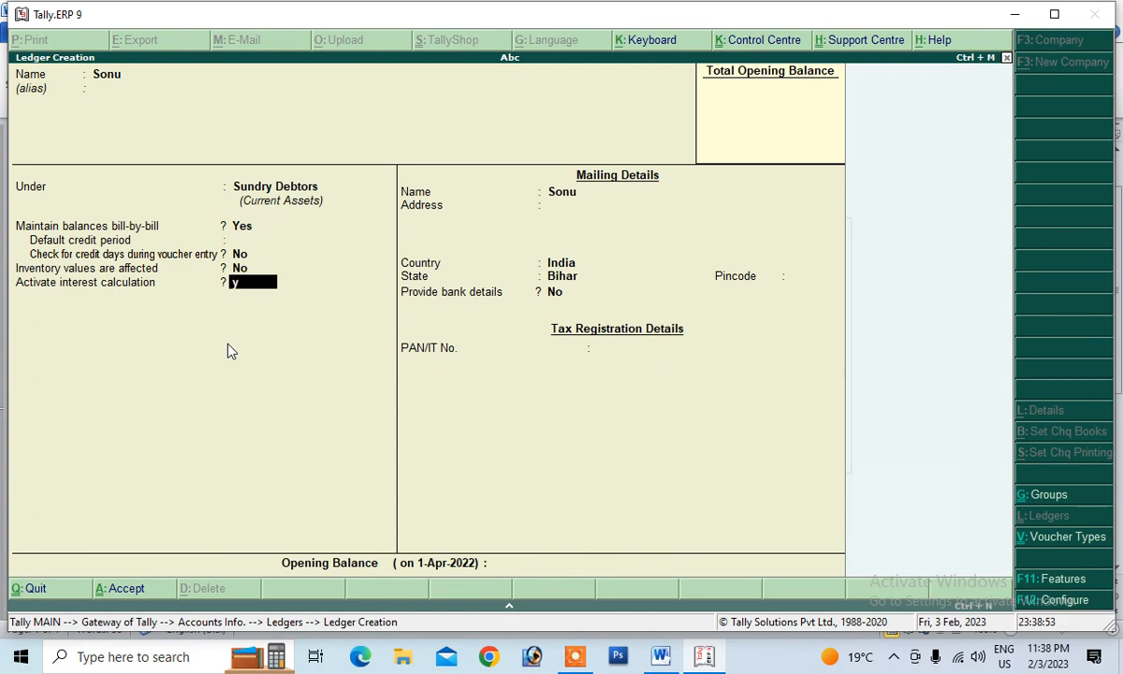
{"action": "key", "text": "Return"}
Step: Calculate the customer's interest transaction-by-transaction and allow overriding of the parameters and advanced parameters for each transaction
{"action": "type", "text": "y"}
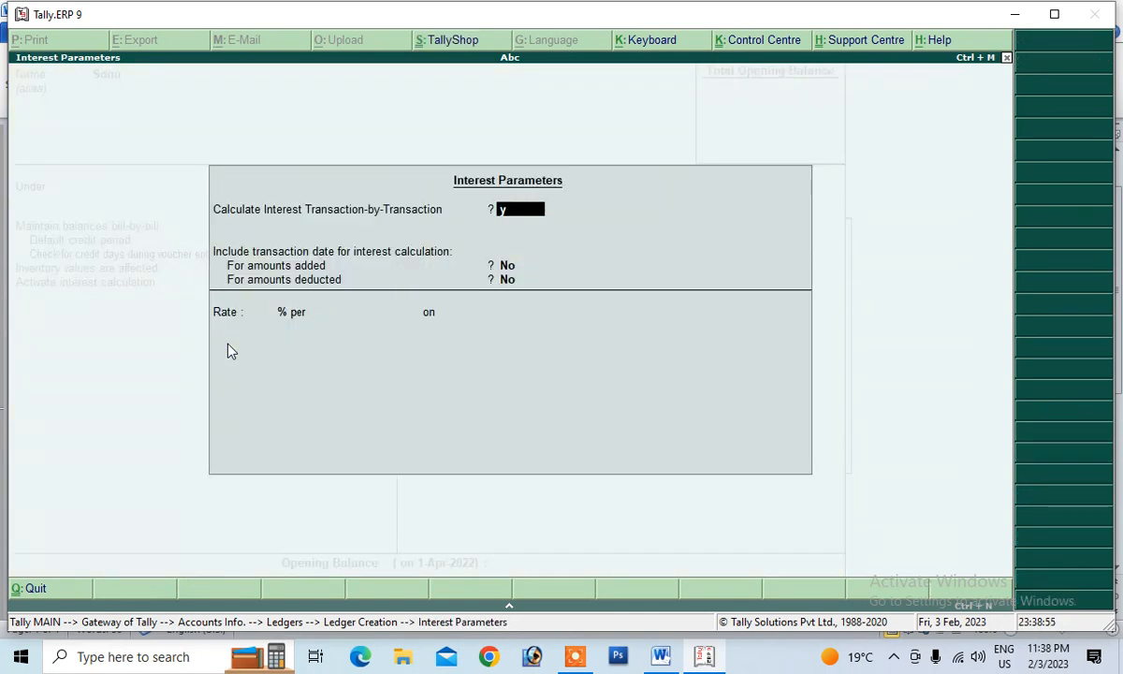
{"action": "key", "text": "Return"}
{"action": "type", "text": "y"}
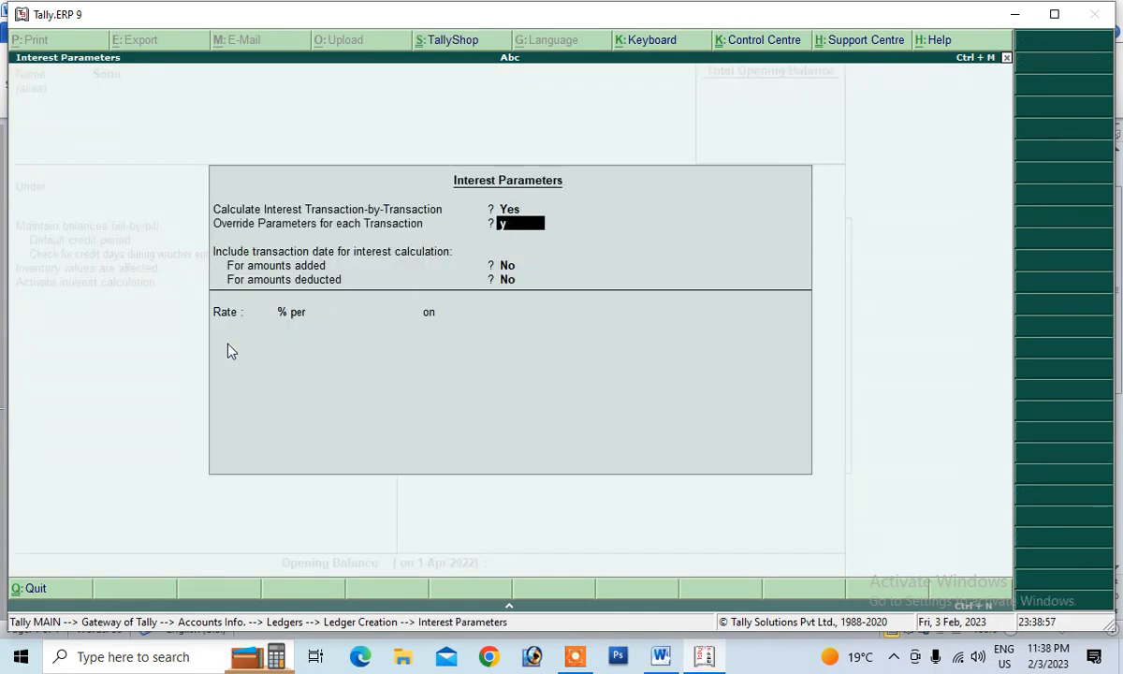
{"action": "key", "text": "Return"}
{"action": "type", "text": "y"}
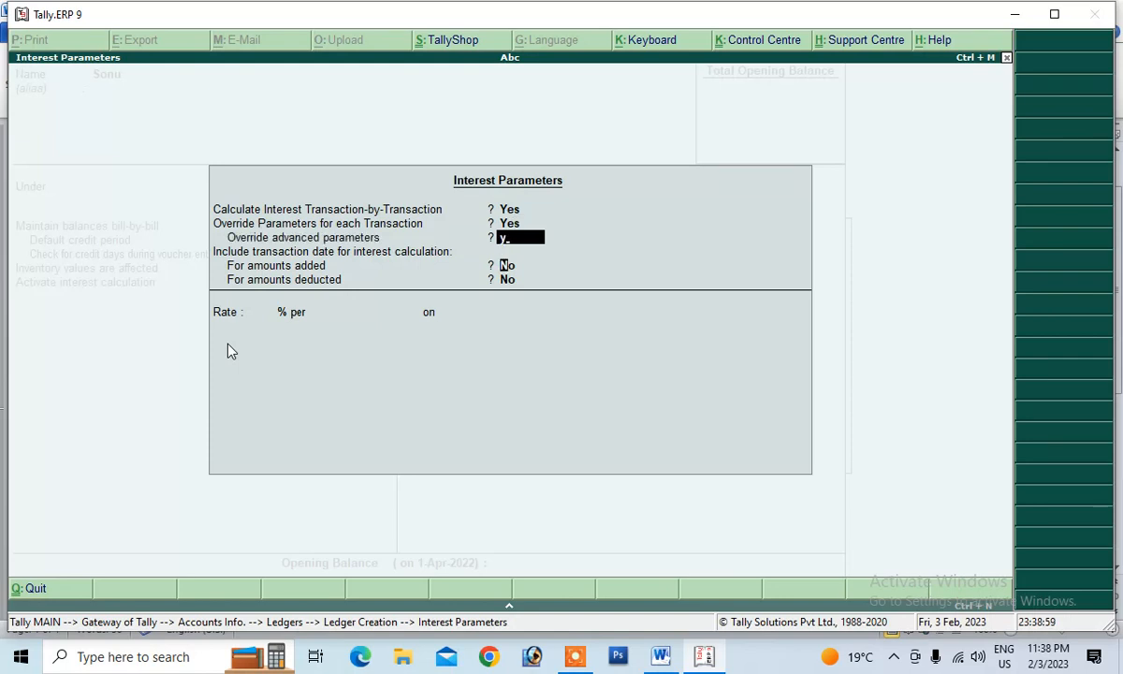
{"action": "key", "text": "Return"}
Step: Include the transaction date in the customer's interest calculation for both amounts added and amounts deducted
{"action": "type", "text": "y"}
{"action": "key", "text": "Return"}
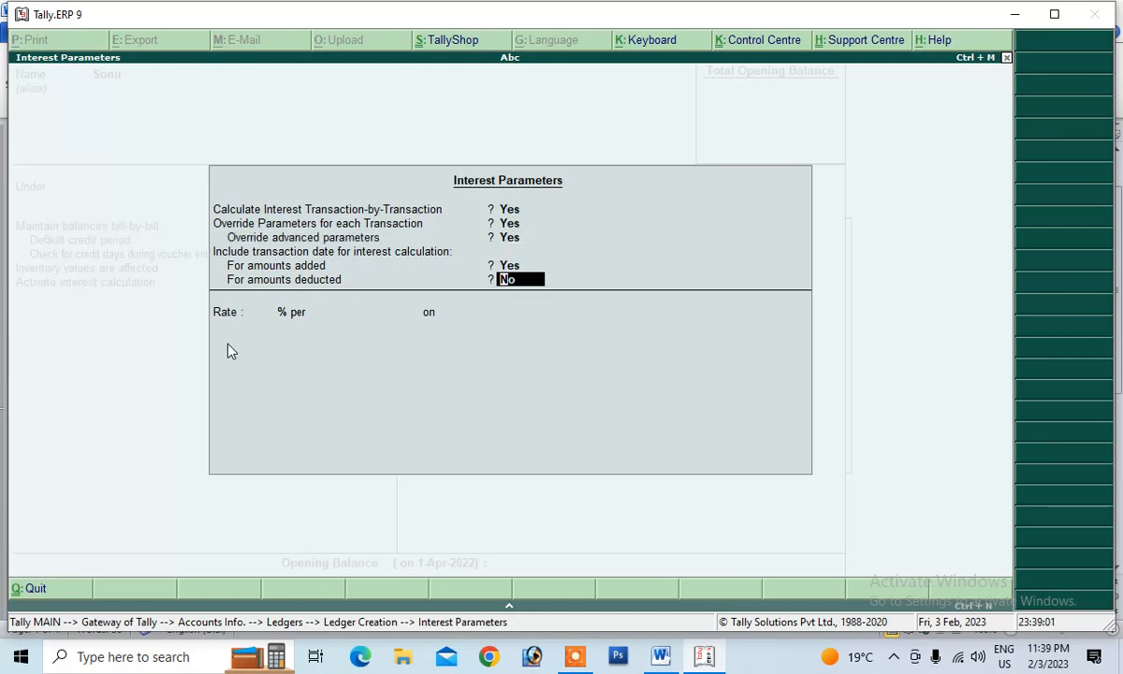
{"action": "type", "text": "y"}
{"action": "key", "text": "Return"}
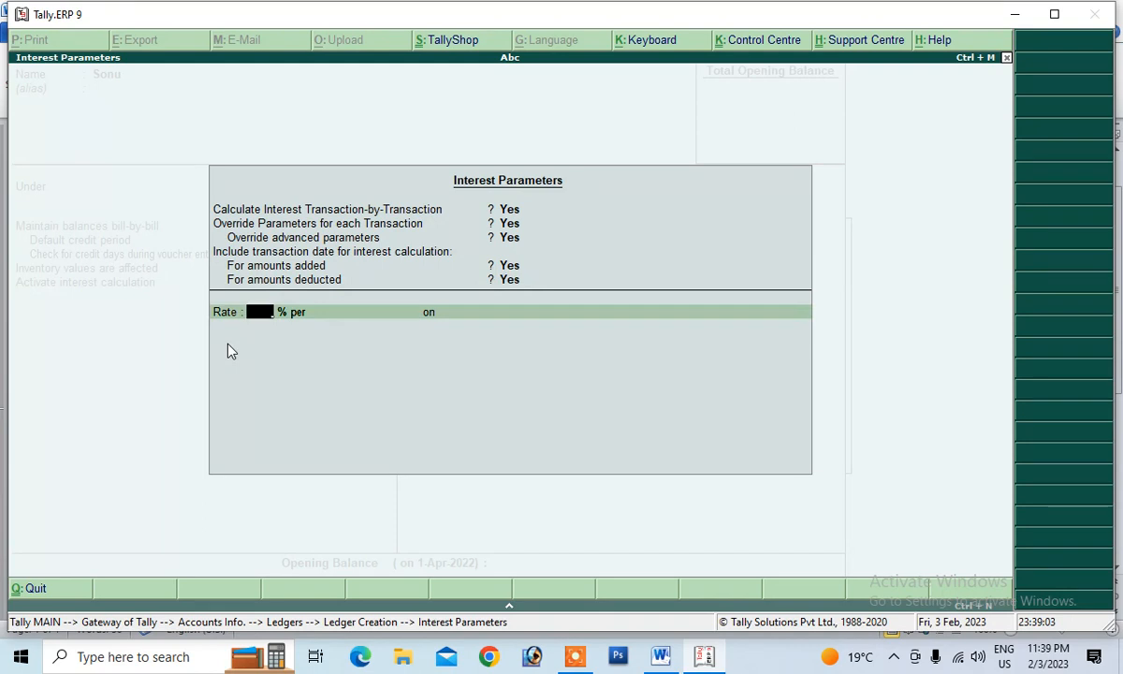
Step: Set the customer's interest rate to 5% per 30-Day Month on Debit Balances Only
{"action": "type", "text": "5"}
{"action": "key", "text": "Return"}
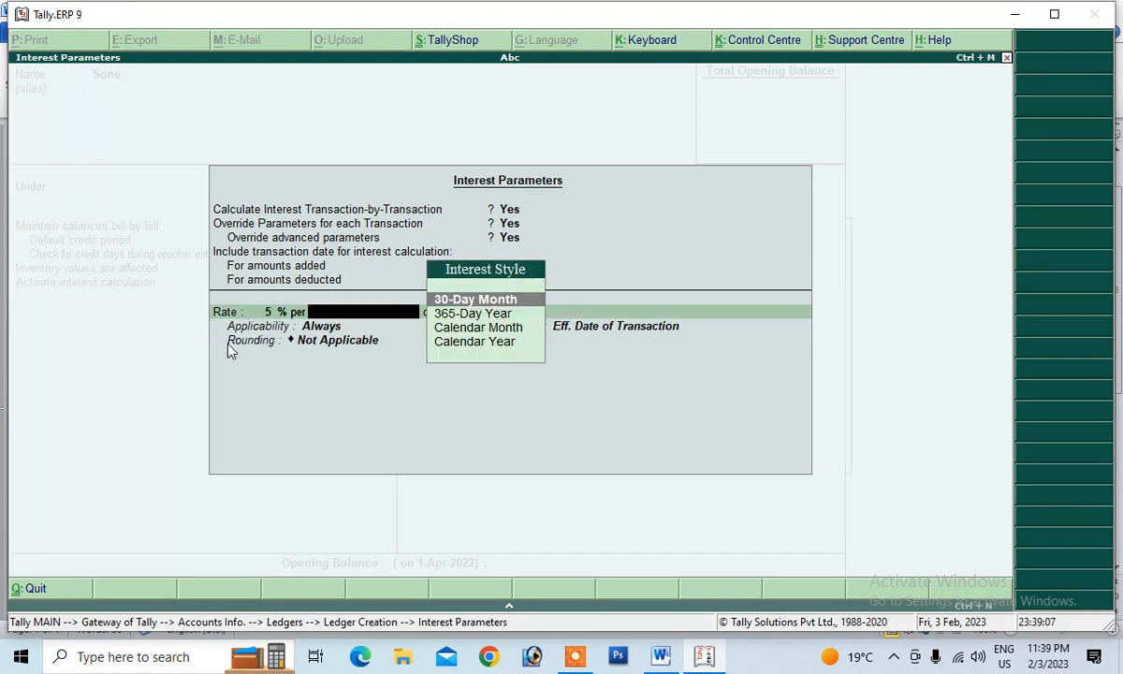
{"action": "key", "text": "Return"}
{"action": "key", "text": "Down"}
{"action": "key", "text": "Down"}
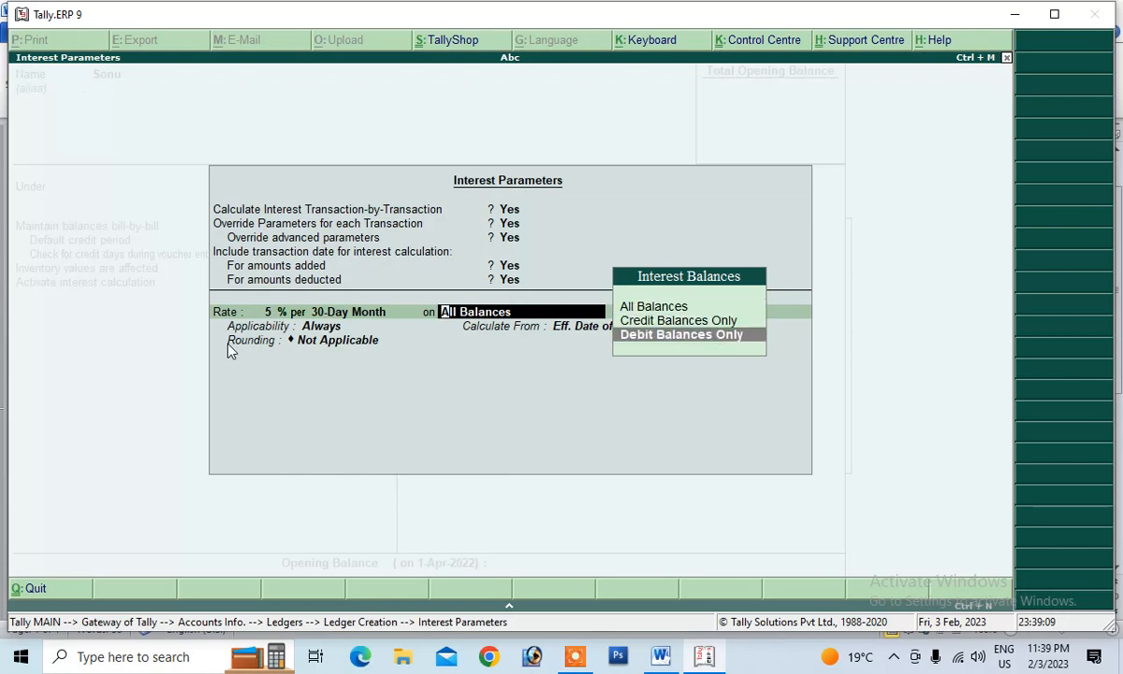
{"action": "key", "text": "Return"}
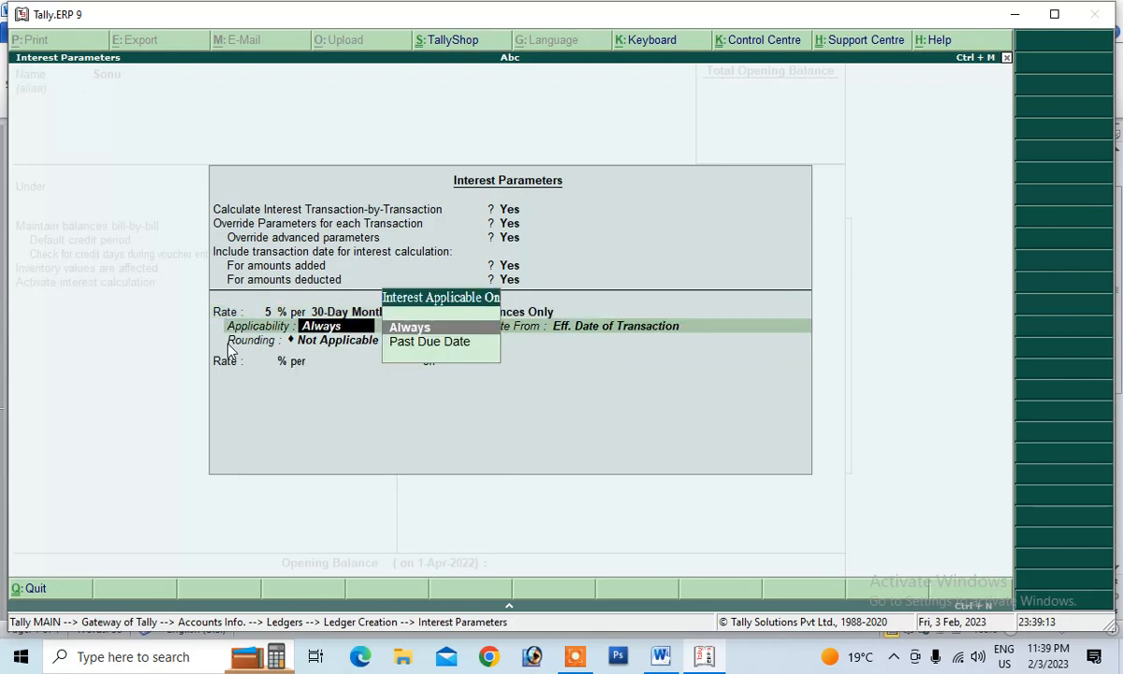
Step: Keep the customer's interest applicable Always from the Eff. Date of Transaction, and set rounding to Normal Rounding
{"action": "key", "text": "Return"}
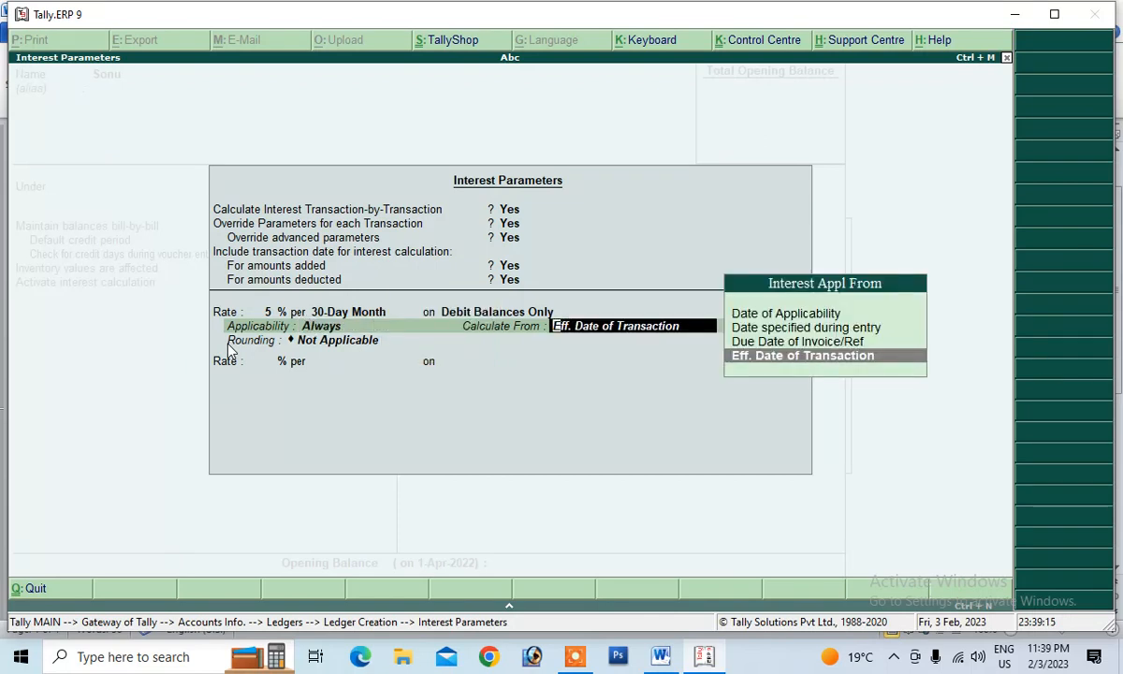
{"action": "key", "text": "Up"}
{"action": "key", "text": "Down"}
{"action": "key", "text": "Return"}
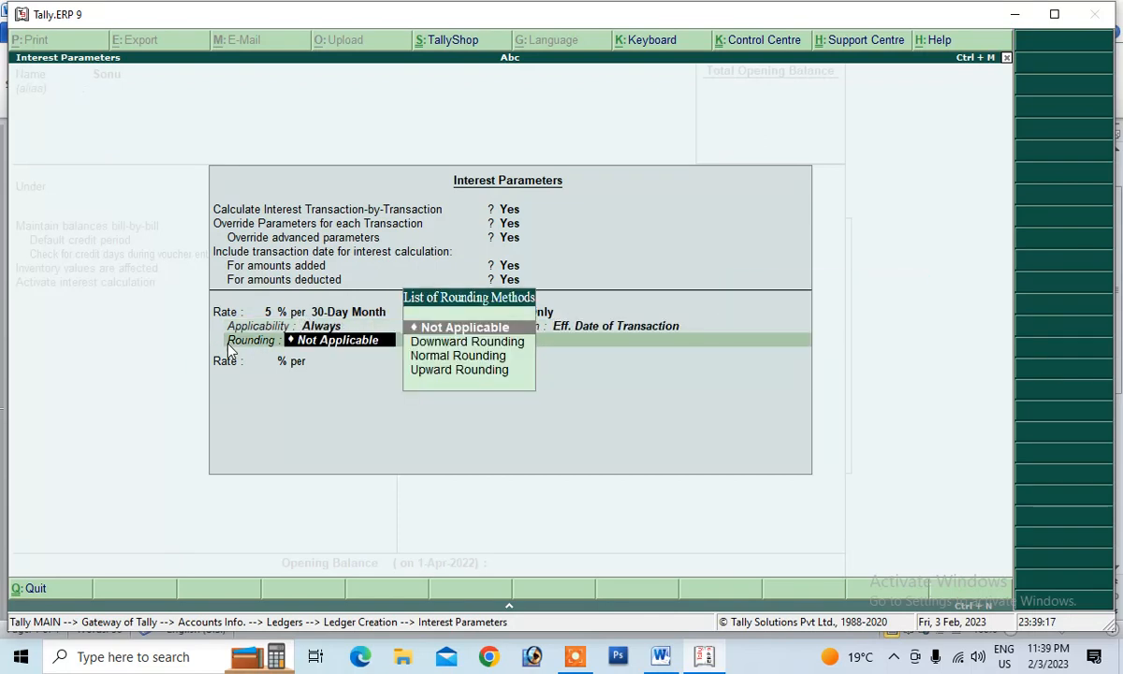
{"action": "key", "text": "Down"}
{"action": "key", "text": "Down"}
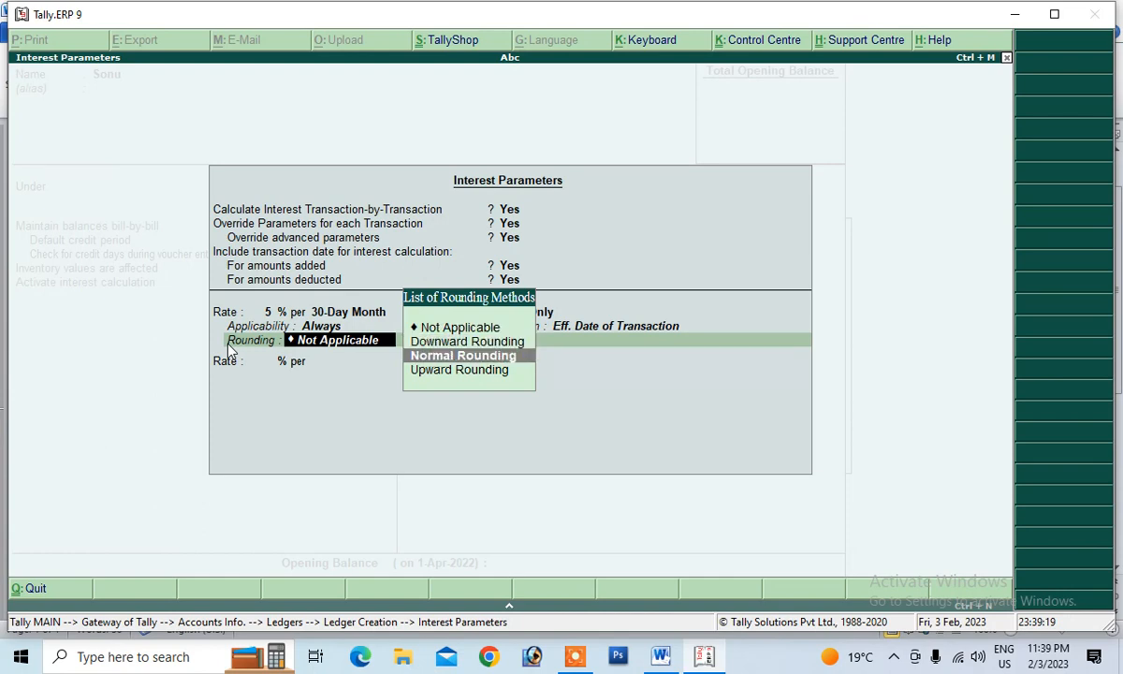
{"action": "key", "text": "Return"}
Step: Leave the remaining interest fields blank, keep the default mailing details, and save the customer ledger
{"action": "key", "text": "Return"}
{"action": "key", "text": "Return"}
{"action": "key", "text": "Return"}
{"action": "key", "text": "Return"}
{"action": "key", "text": "Return"}
{"action": "key", "text": "Return"}
{"action": "key", "text": "Return"}
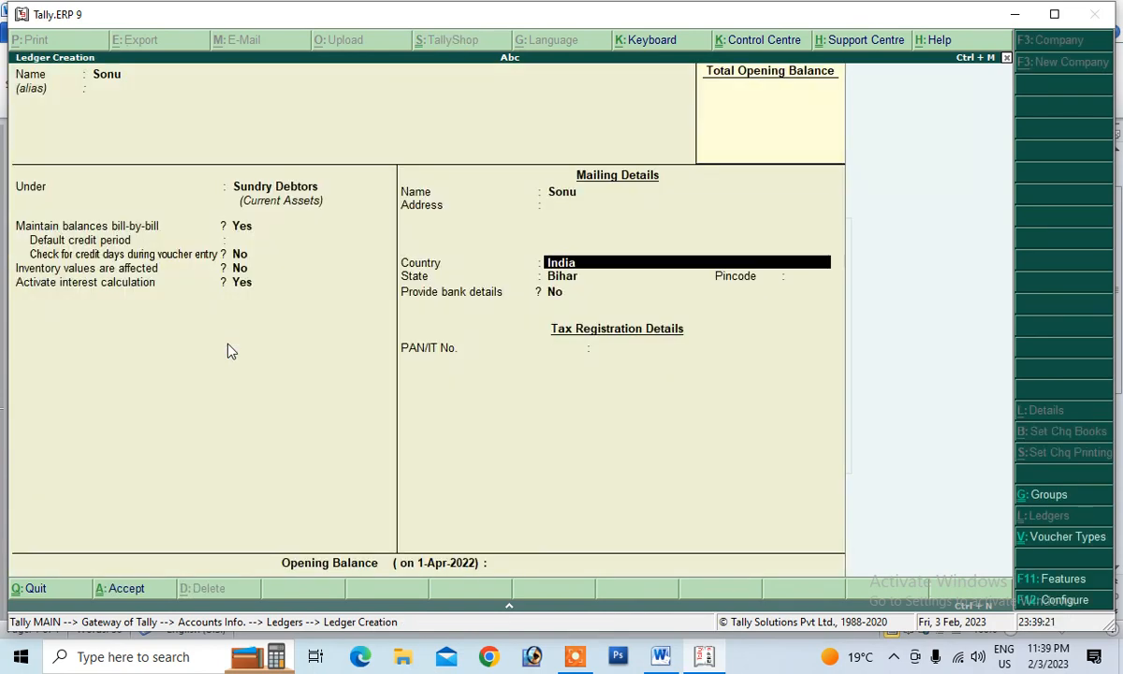
{"action": "key", "text": "Return"}
{"action": "key", "text": "Return"}
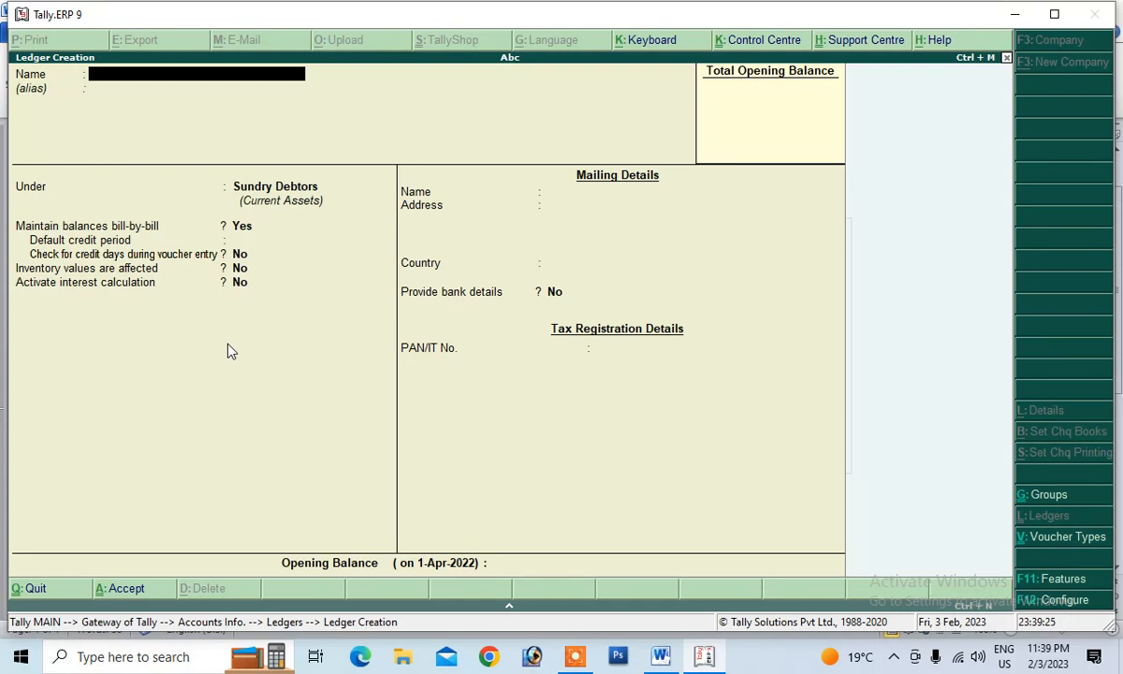
Step: Name the new ledger Interest Receipt and place it under the Indirect Incomes group
{"action": "type", "text": "Interest Recept"}
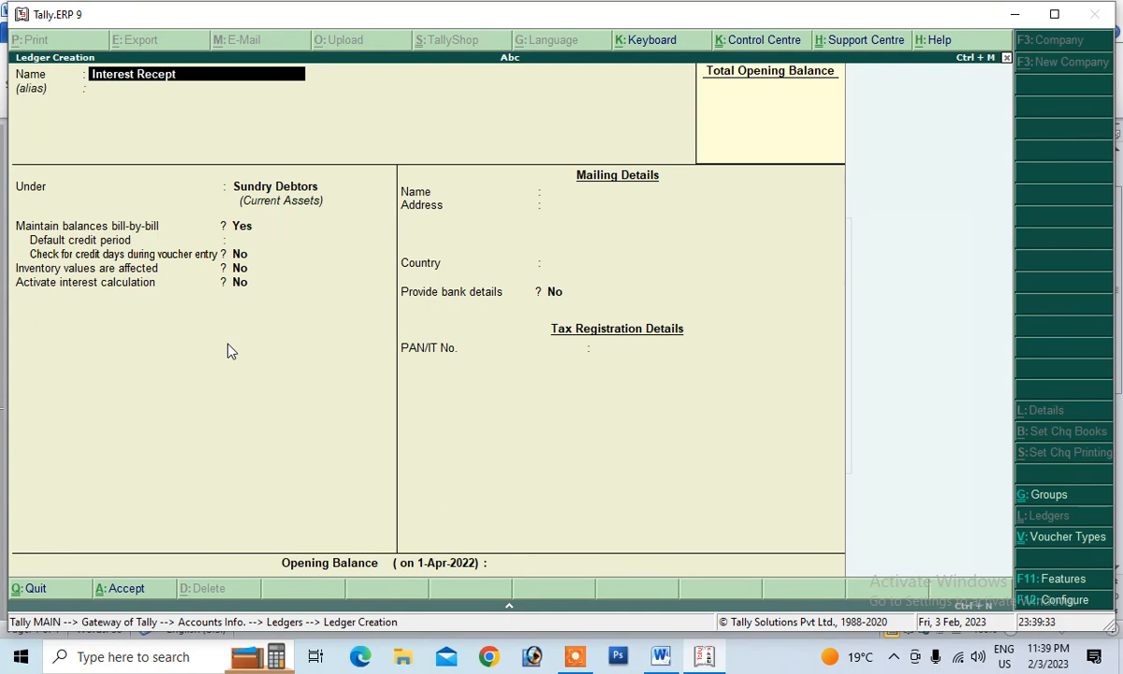
{"action": "key", "text": "BackSpace"}
{"action": "type", "text": "ipt"}
{"action": "key", "text": "Return"}
{"action": "key", "text": "Return"}
{"action": "type", "text": "I"}
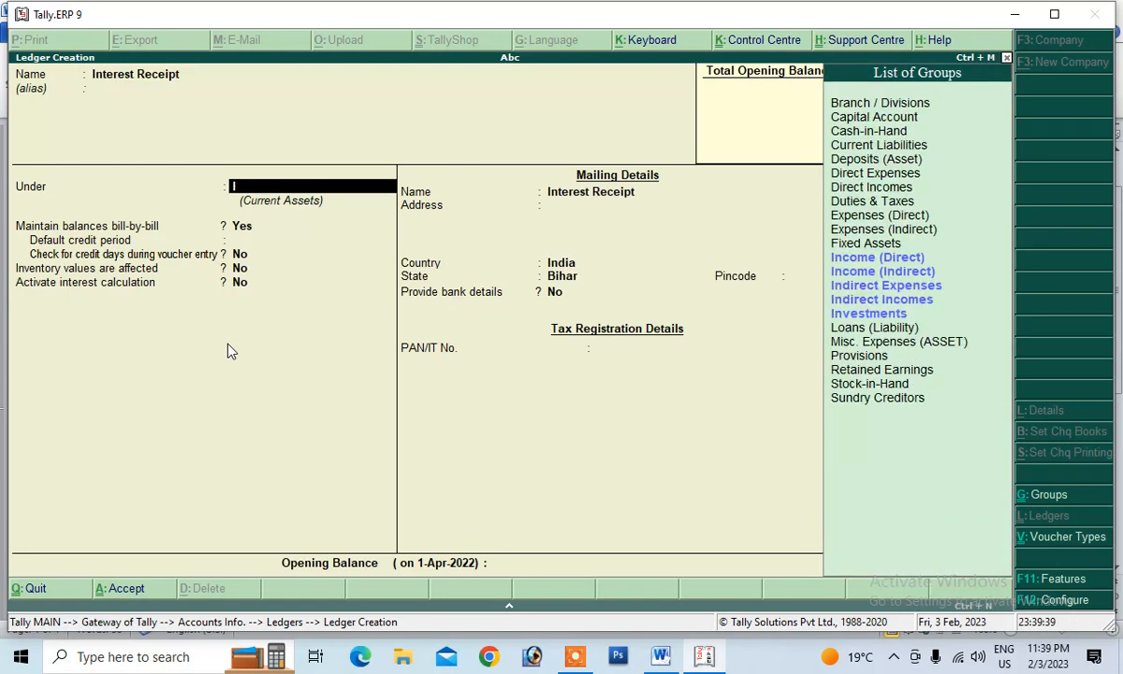
{"action": "key", "text": "Down"}
{"action": "key", "text": "Down"}
{"action": "key", "text": "Down"}
{"action": "key", "text": "Down"}
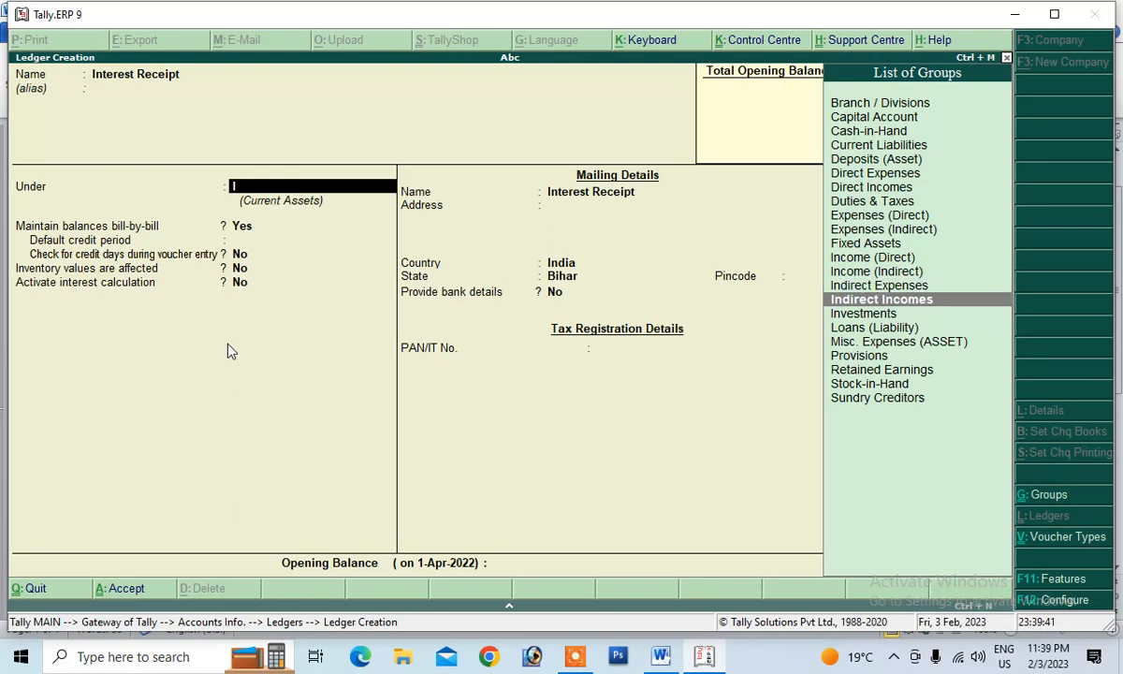
{"action": "key", "text": "Return"}
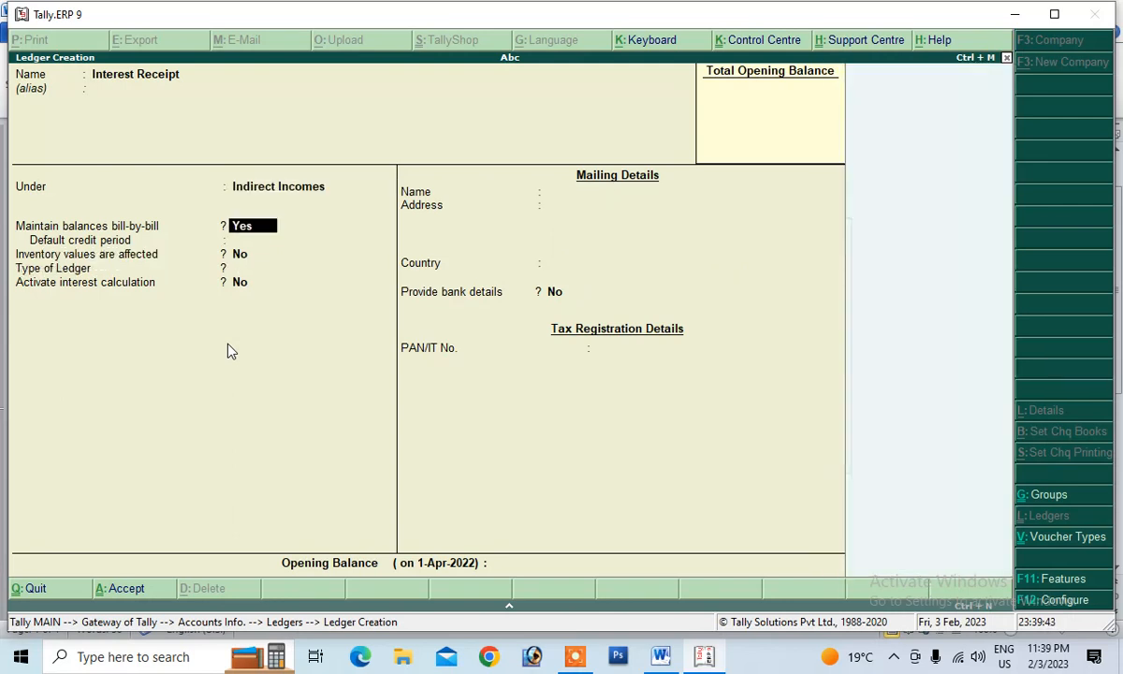
Step: Keep bill-by-bill balances on, leave the ledger type Not Applicable and interest calculation off, and save the Interest Receipt ledger
{"action": "key", "text": "Return"}
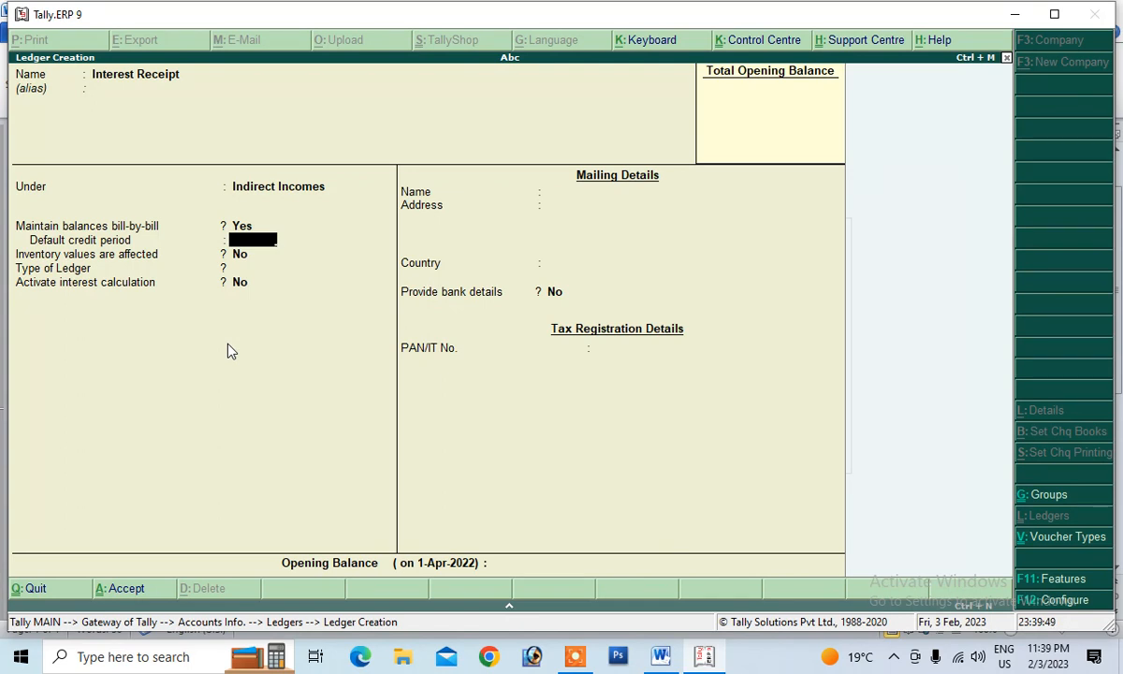
{"action": "key", "text": "Return"}
{"action": "key", "text": "Return"}
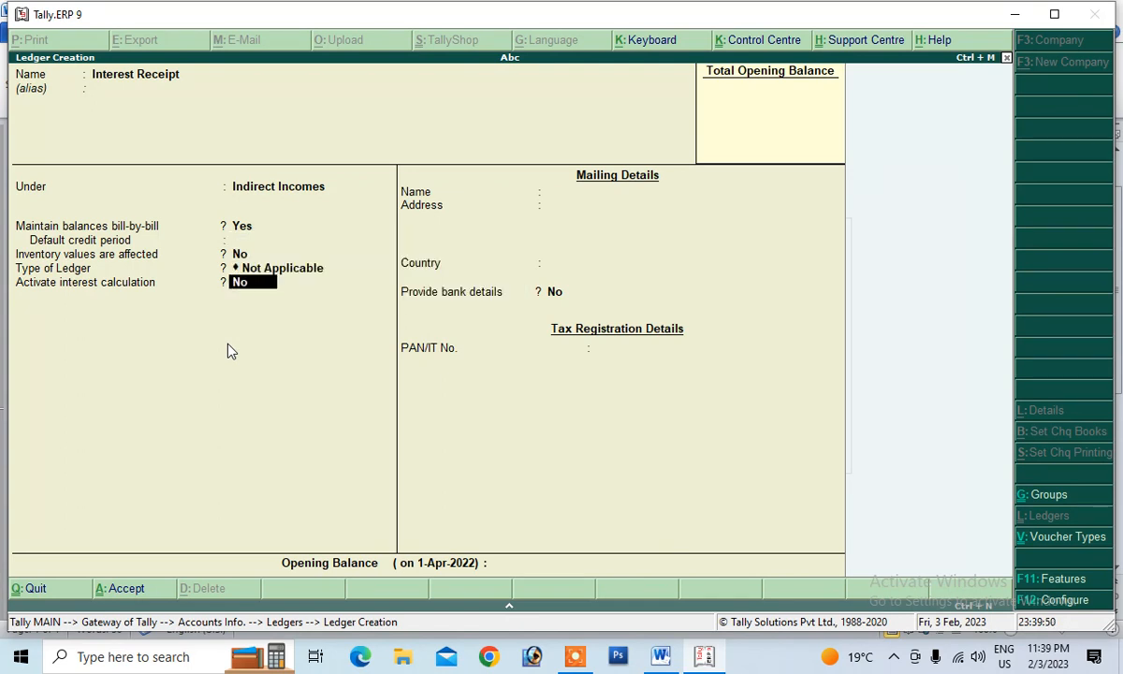
{"action": "key", "text": "Return"}
{"action": "key", "text": "Return"}
{"action": "key", "text": "Return"}
{"action": "key", "text": "Return"}
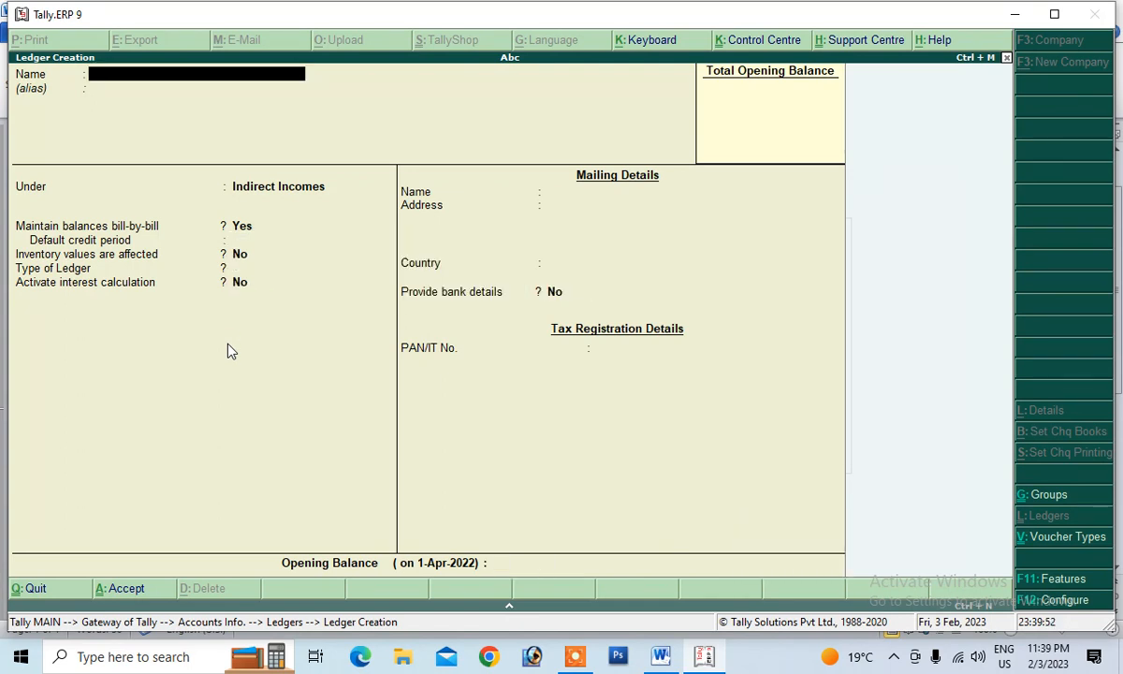
Step: Name the next ledger Interest Paid and place it under the Indirect Expenses group
{"action": "type", "text": "Interest Paid"}
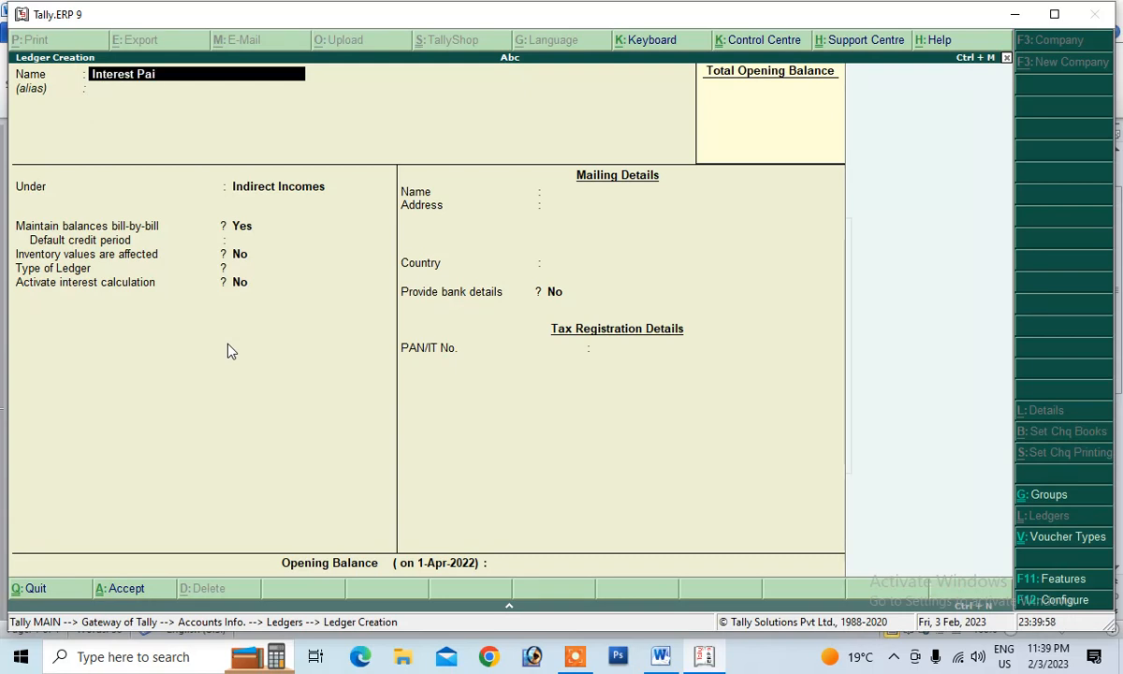
{"action": "key", "text": "Return"}
{"action": "key", "text": "Return"}
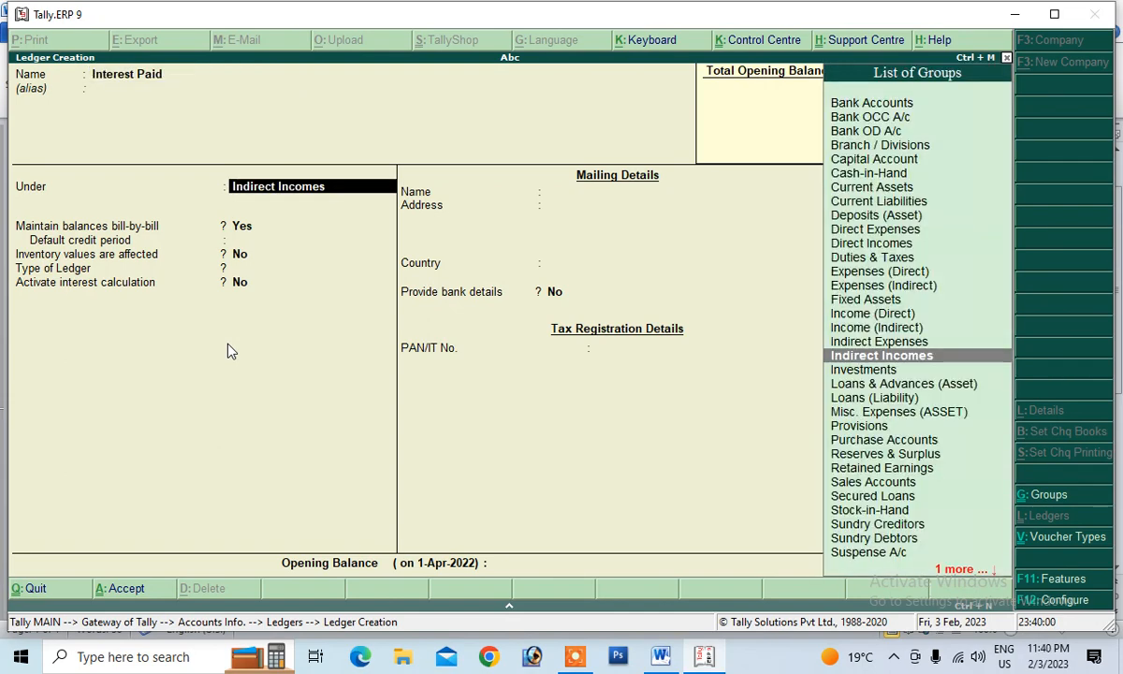
{"action": "type", "text": "I"}
{"action": "key", "text": "Down"}
{"action": "key", "text": "Down"}
{"action": "key", "text": "Down"}
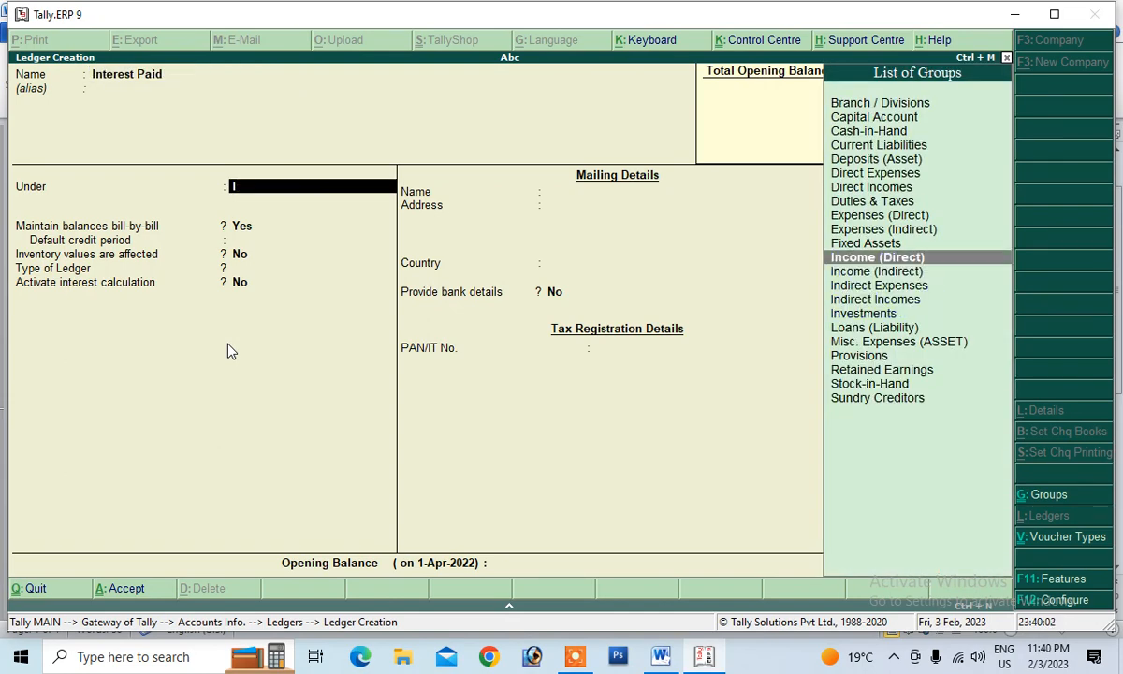
{"action": "key", "text": "Return"}
Step: Save the Interest Paid ledger with its default settings and return to the Gateway of Tally
{"action": "key", "text": "Return"}
{"action": "key", "text": "Return"}
{"action": "key", "text": "Return"}
{"action": "key", "text": "Return"}
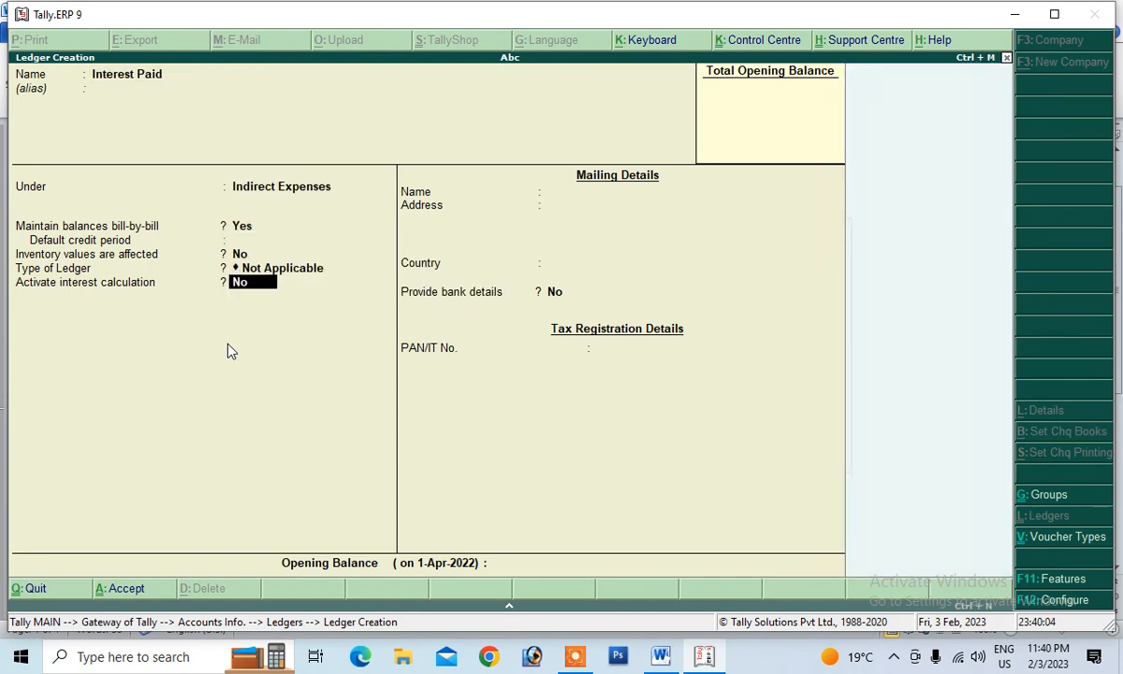
{"action": "key", "text": "Return"}
{"action": "key", "text": "Return"}
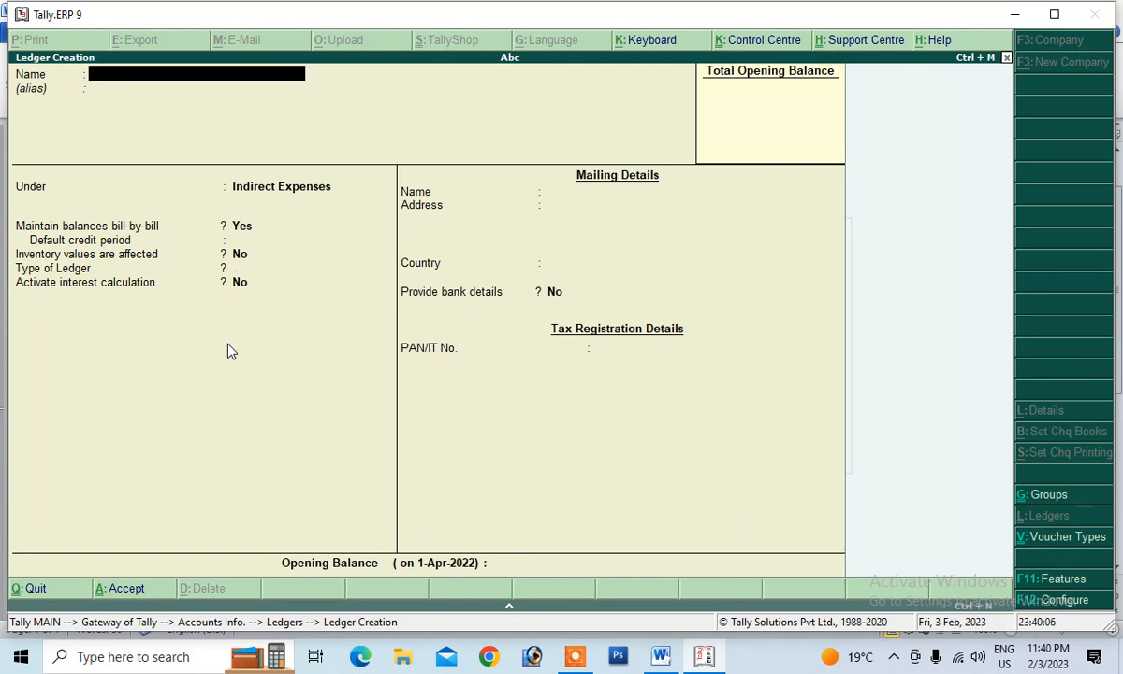
{"action": "key", "text": "Escape"}
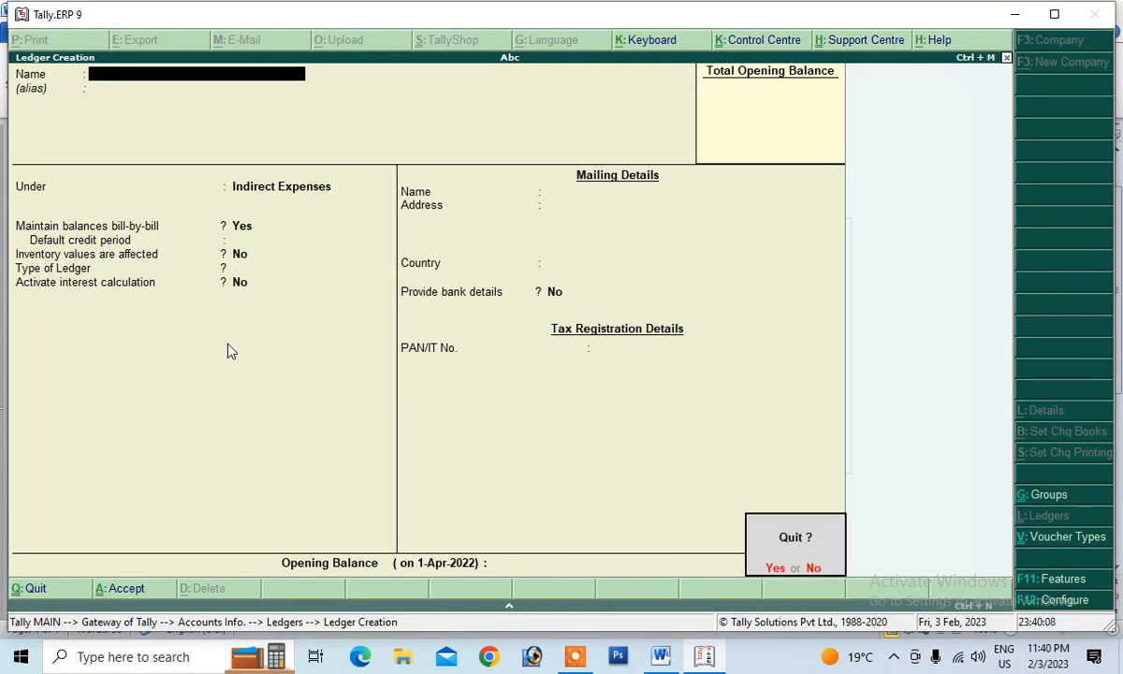
{"action": "key", "text": "Return"}
{"action": "key", "text": "Escape"}
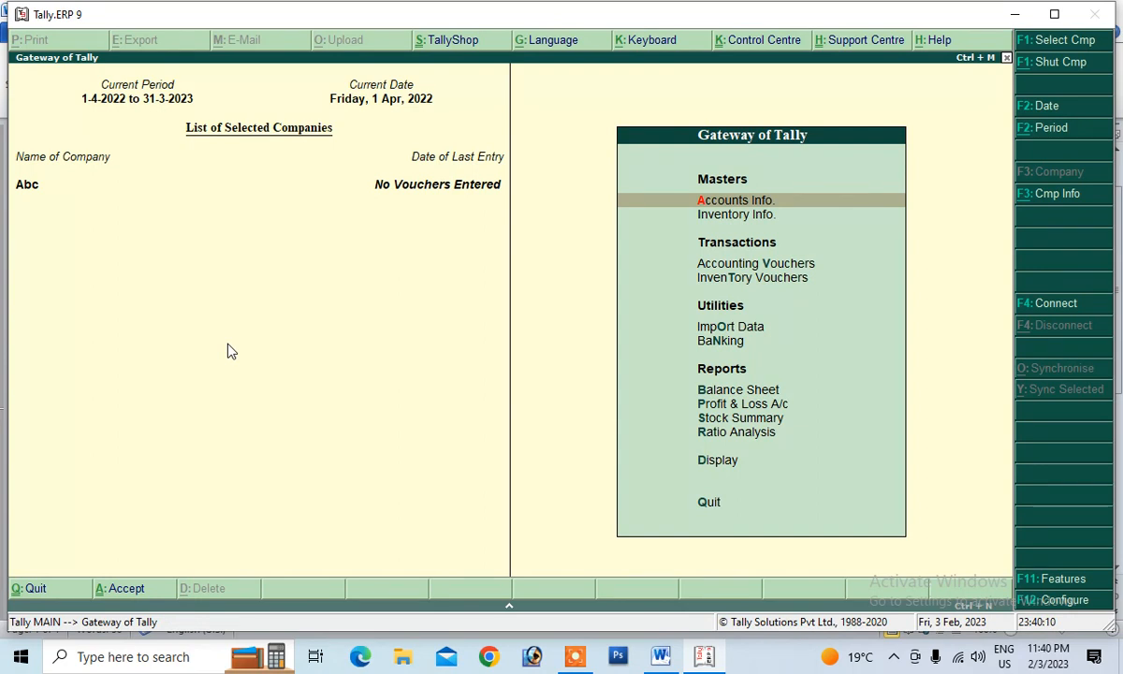
Step: Start a new simple unit of measure in the inventory masters with the symbol pc
{"action": "key", "text": "Down"}
{"action": "key", "text": "Return"}
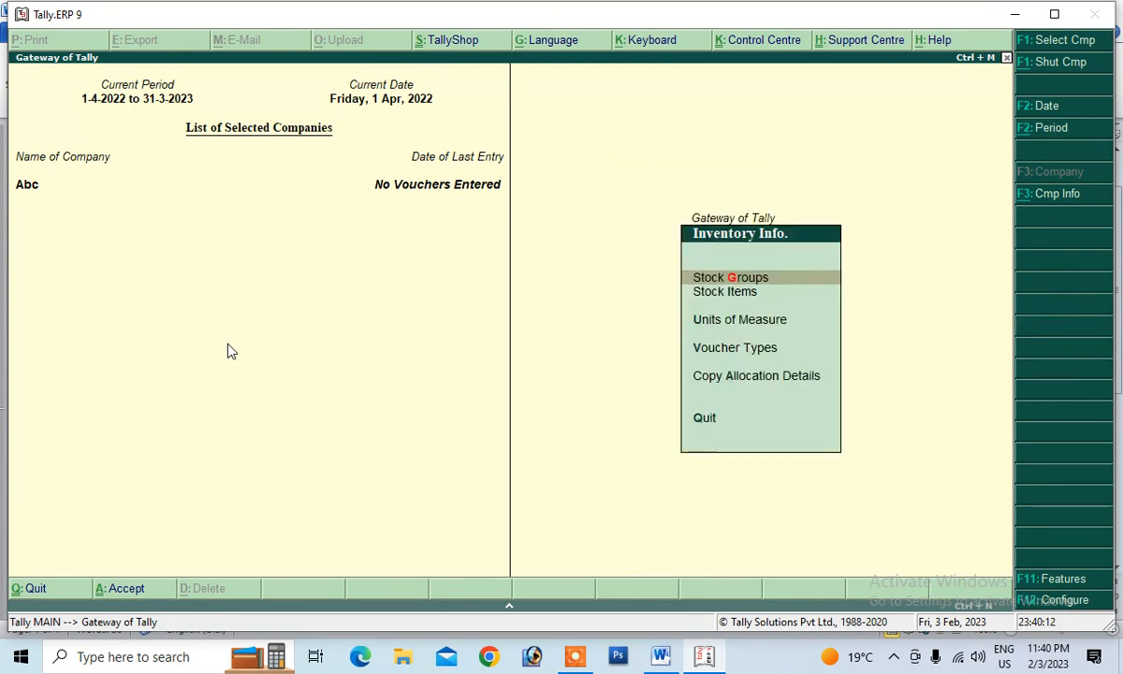
{"action": "key", "text": "Down"}
{"action": "key", "text": "Down"}
{"action": "key", "text": "Return"}
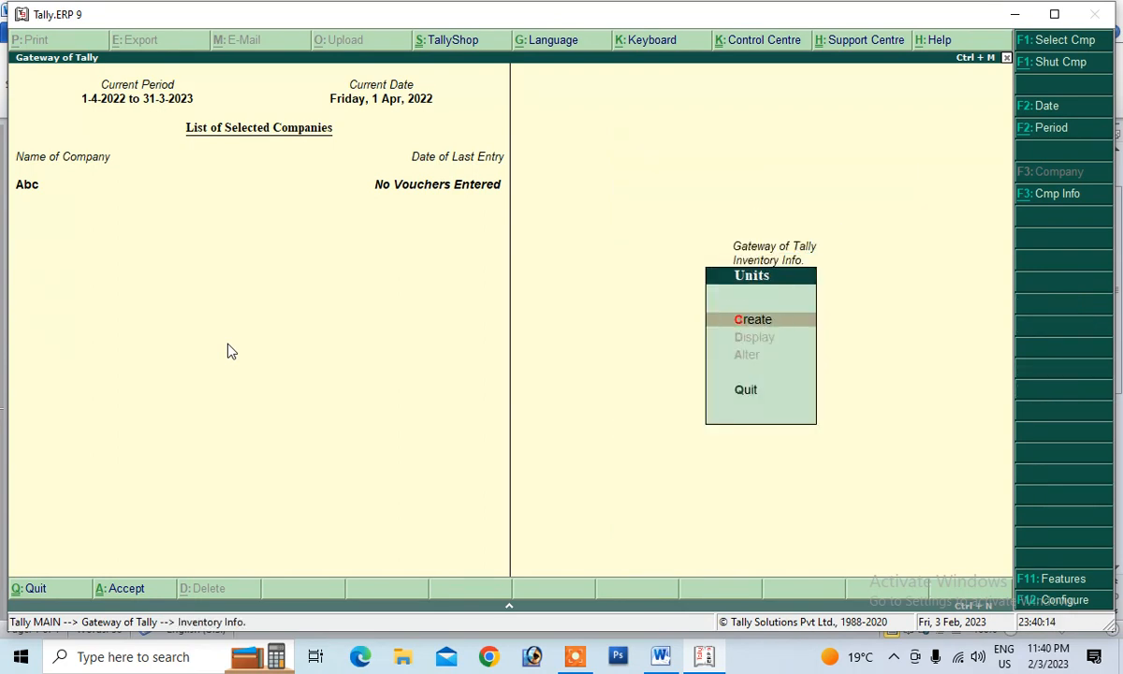
{"action": "key", "text": "Return"}
{"action": "type", "text": "pc"}
{"action": "key", "text": "Return"}
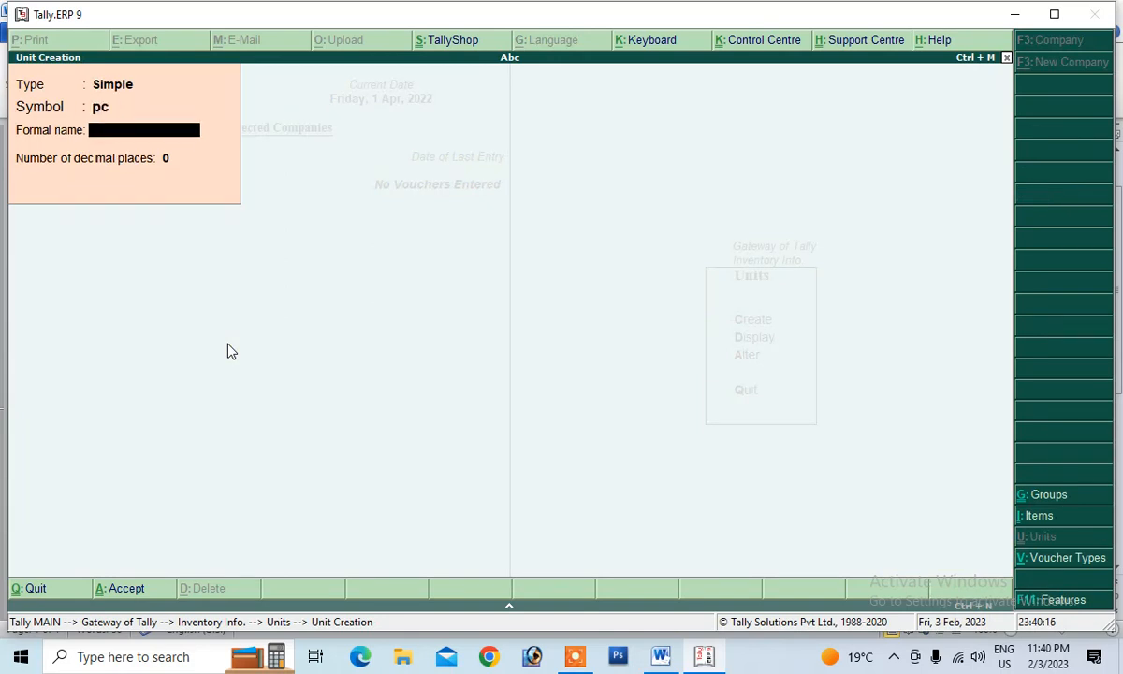
Step: Give the unit the formal name Piece with 0 decimal places, save it, and leave unit creation
{"action": "type", "text": "Piece"}
{"action": "key", "text": "Return"}
{"action": "key", "text": "Return"}
{"action": "key", "text": "Return"}
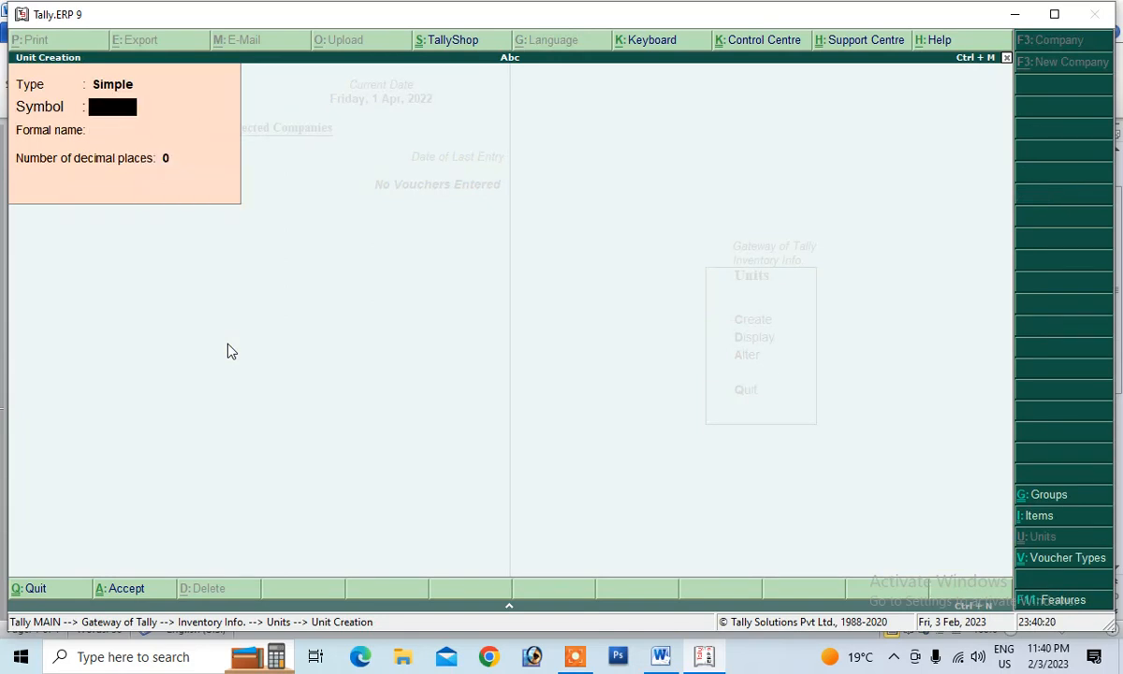
{"action": "key", "text": "Escape"}
{"action": "key", "text": "Return"}
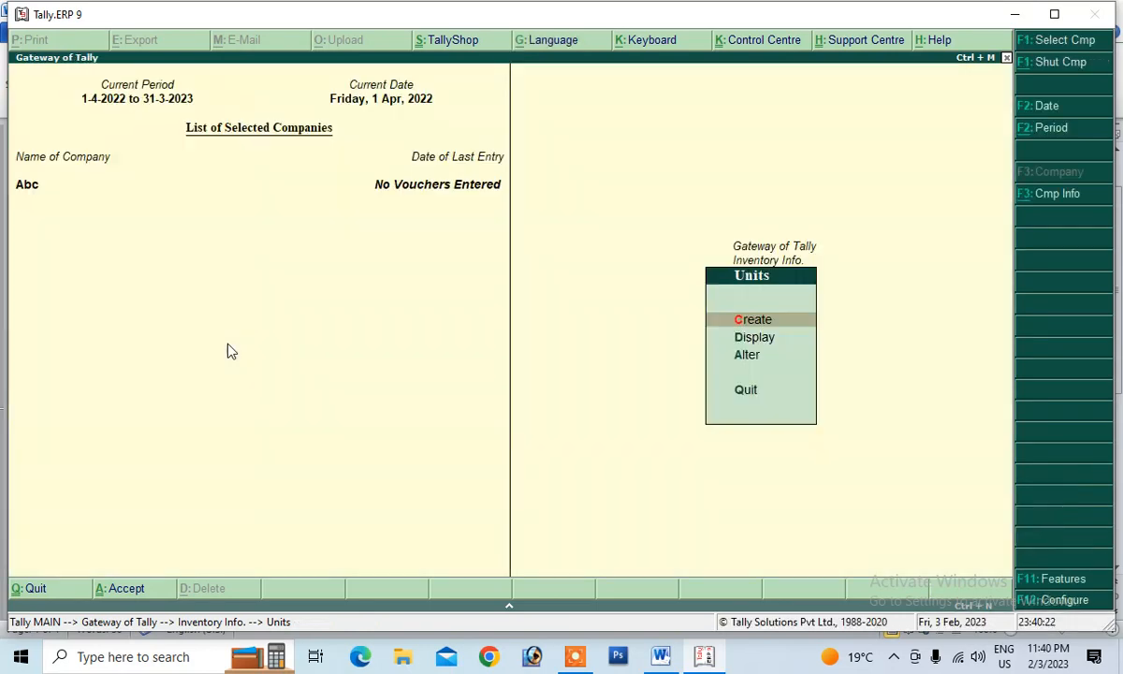
Step: Create the stock group Cloth under Primary, with item quantities not added, and leave stock group creation
{"action": "key", "text": "Escape"}
{"action": "key", "text": "Up"}
{"action": "key", "text": "Up"}
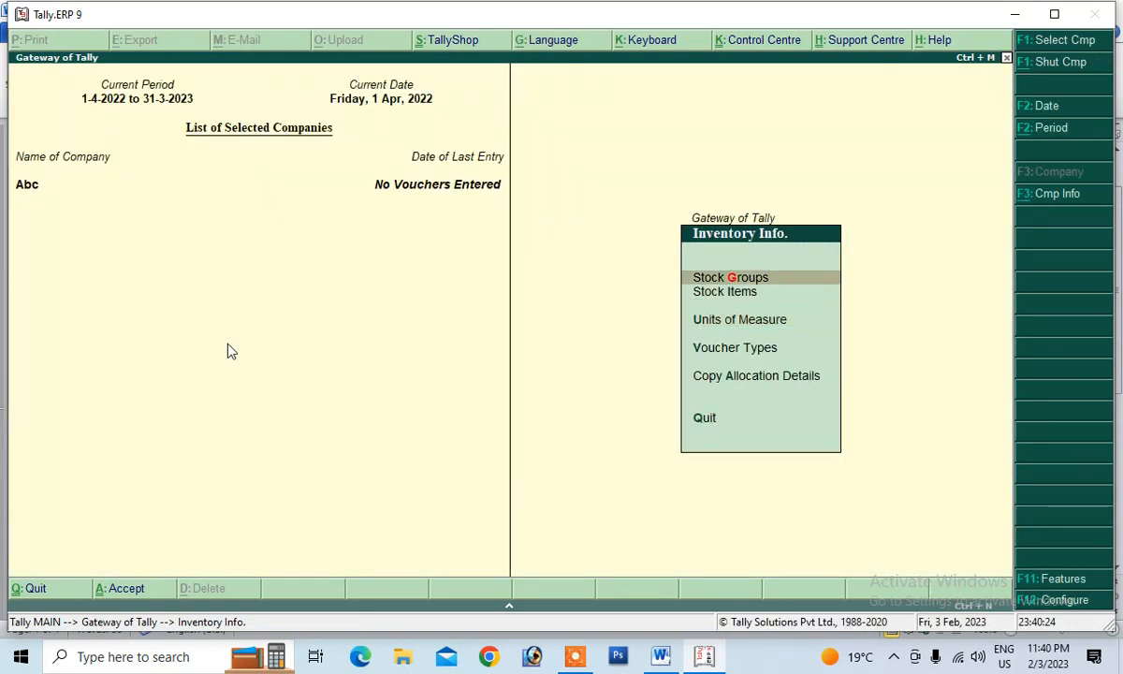
{"action": "key", "text": "Return"}
{"action": "key", "text": "Return"}
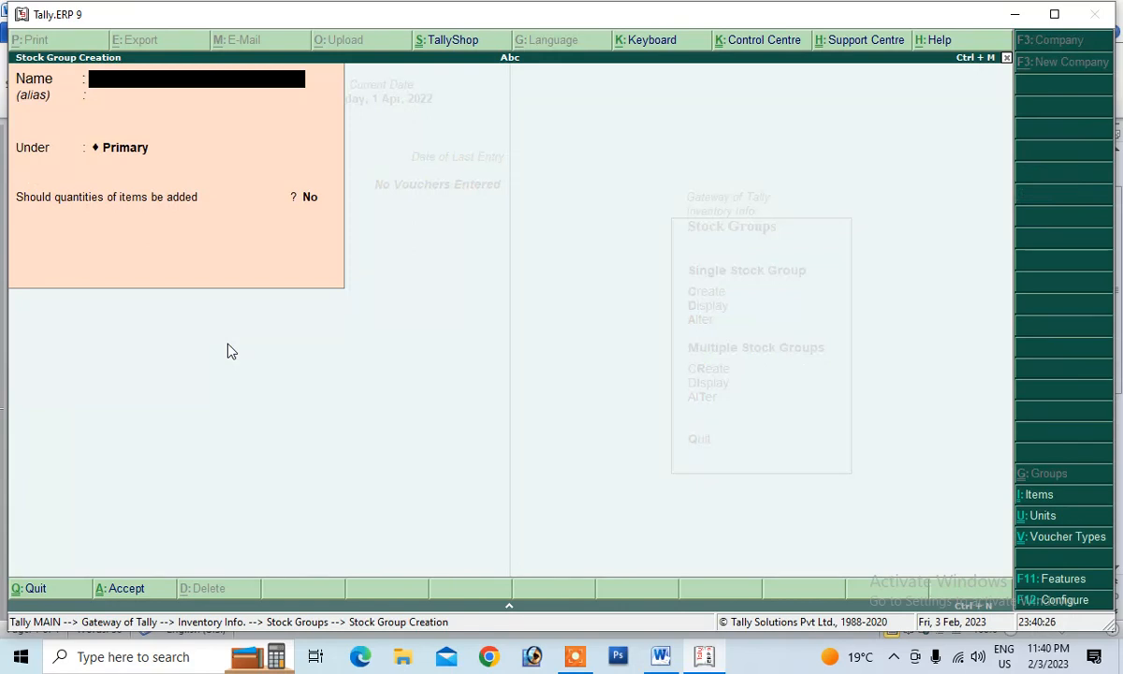
{"action": "type", "text": "Cloth"}
{"action": "key", "text": "Return"}
{"action": "key", "text": "Return"}
{"action": "key", "text": "Return"}
{"action": "key", "text": "Return"}
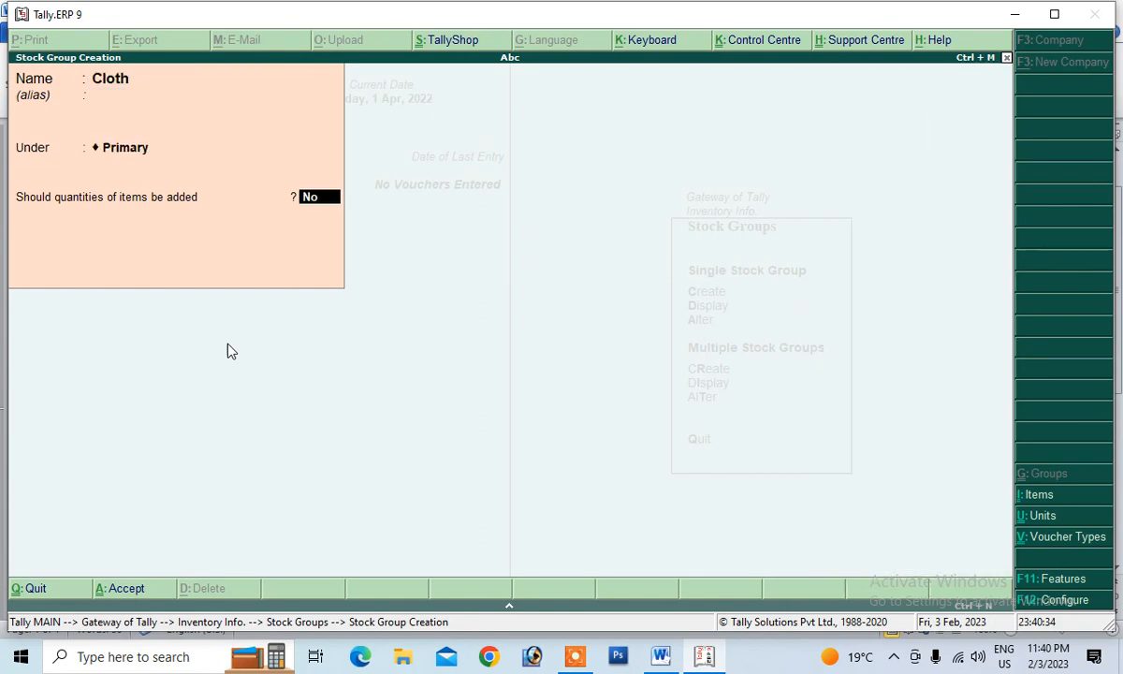
{"action": "key", "text": "Return"}
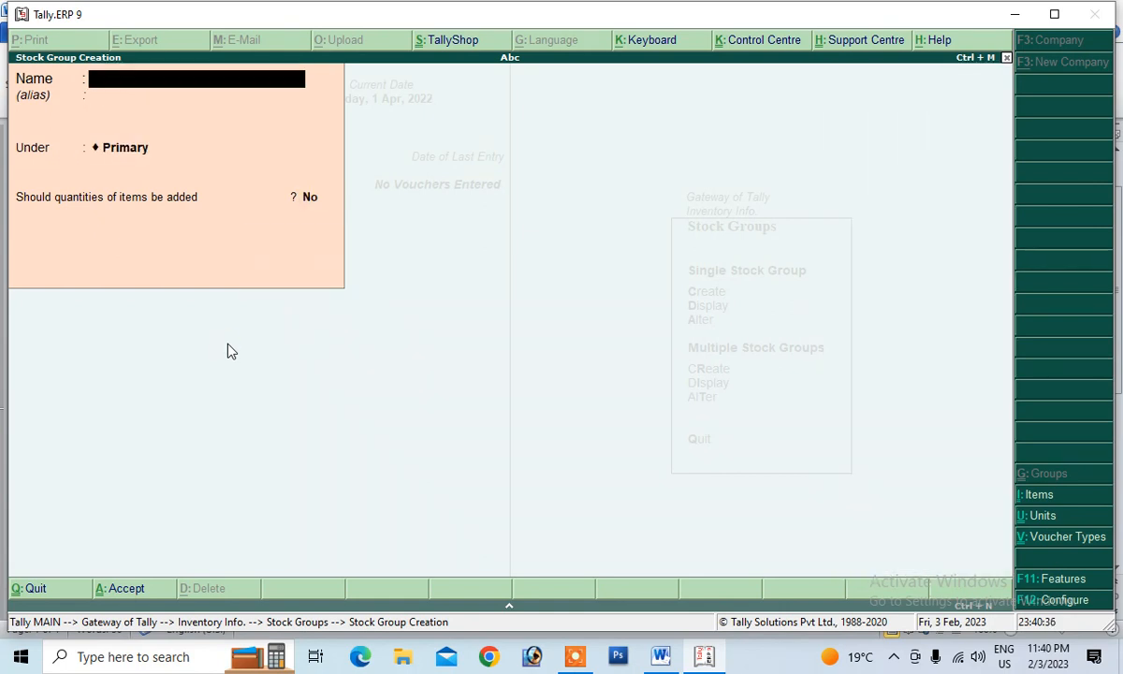
{"action": "key", "text": "Escape"}
{"action": "key", "text": "Return"}
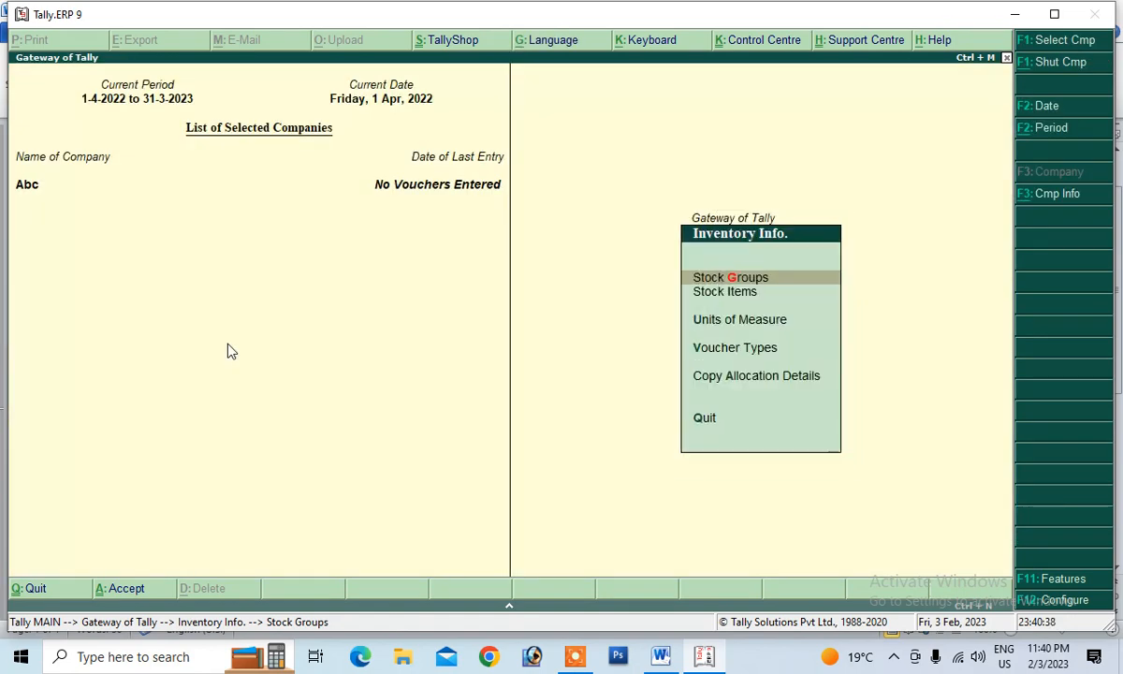
Step: Start a single stock item named Shirt and place it under the Cloth stock group
{"action": "key", "text": "Down"}
{"action": "key", "text": "Return"}
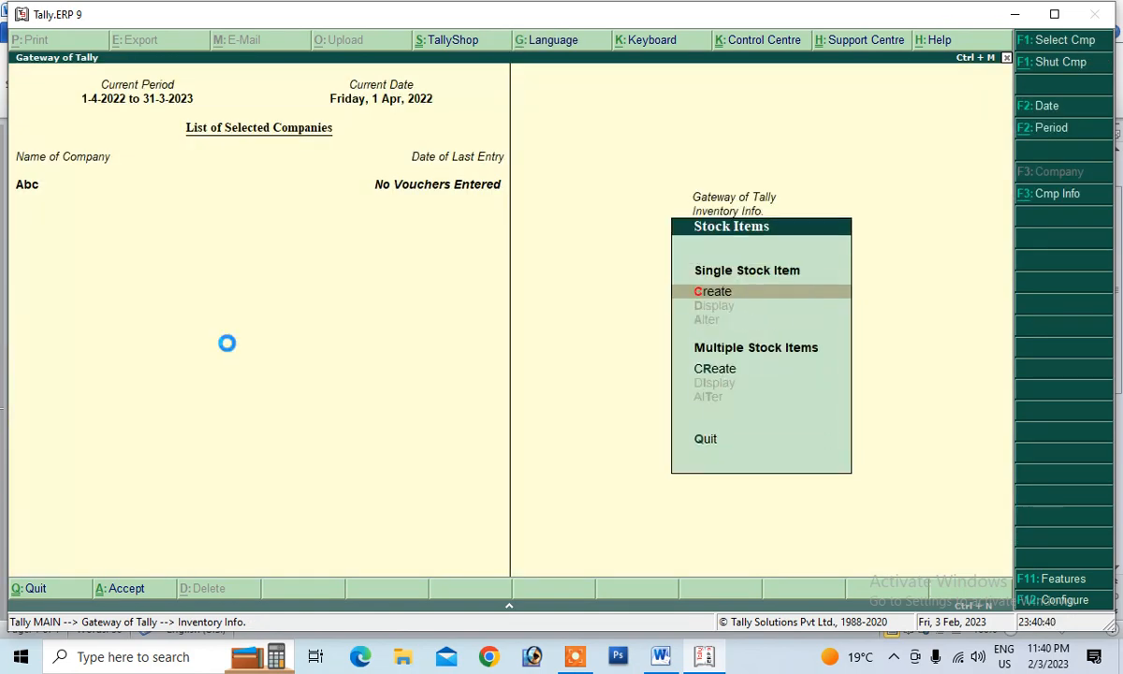
{"action": "key", "text": "Return"}
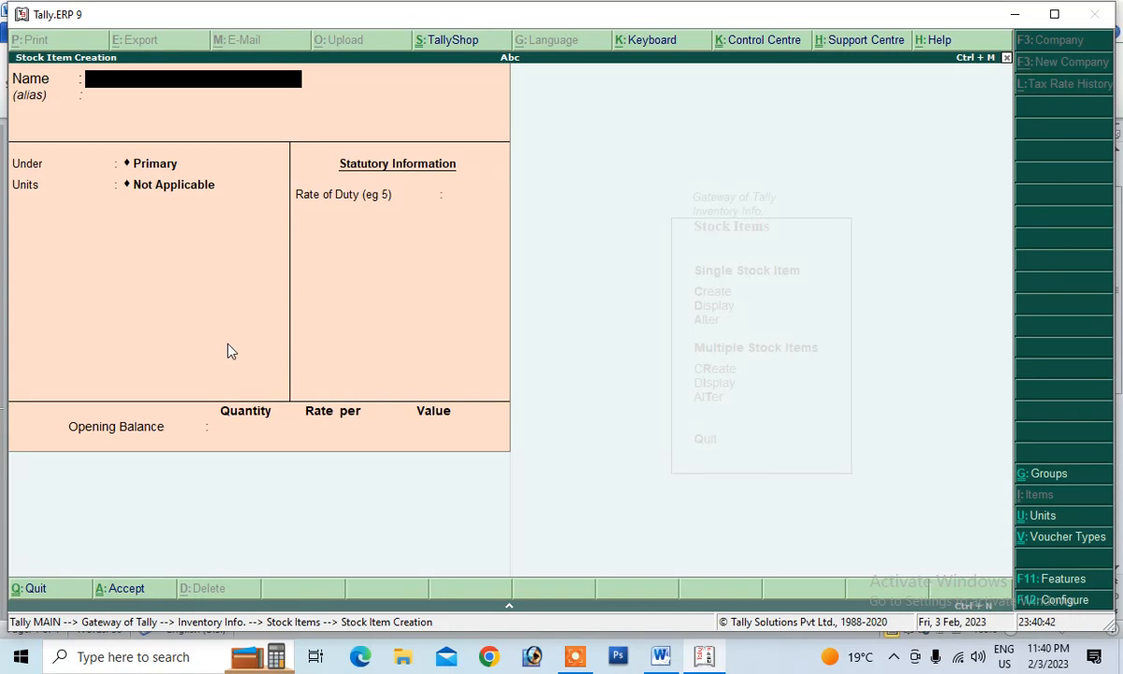
{"action": "type", "text": "Shirt"}
{"action": "key", "text": "Return"}
{"action": "key", "text": "Return"}
{"action": "key", "text": "Down"}
{"action": "key", "text": "Return"}
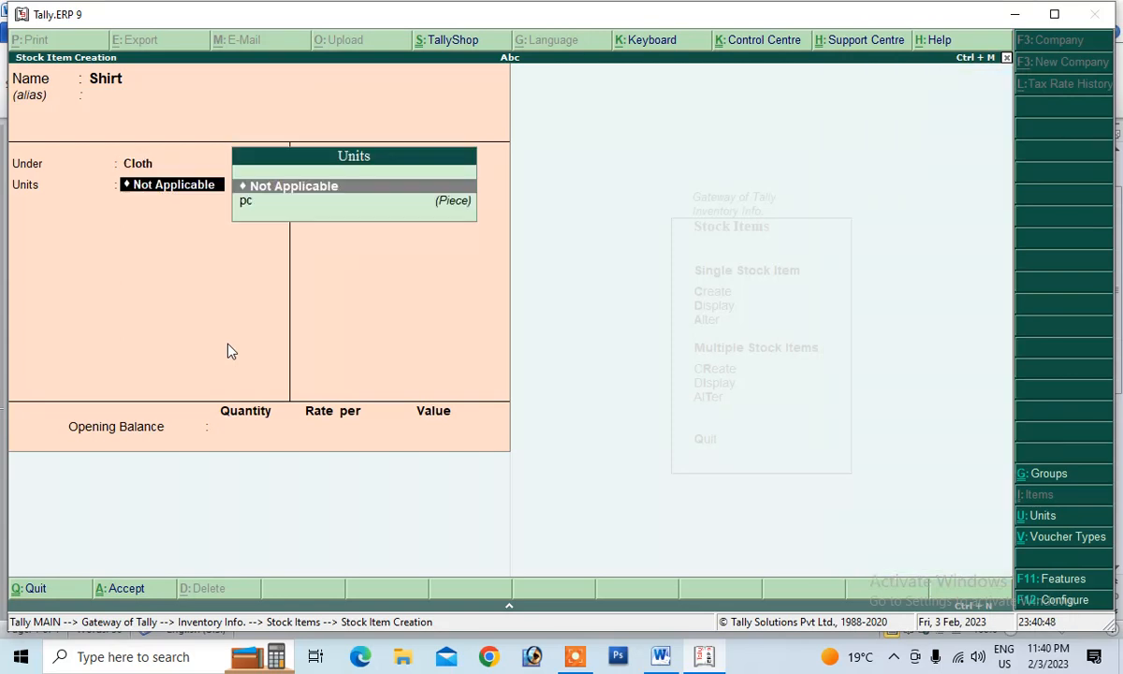
Step: Set the Shirt item's unit to pc, save it without an opening balance, and return to the Gateway of Tally
{"action": "key", "text": "Down"}
{"action": "key", "text": "Return"}
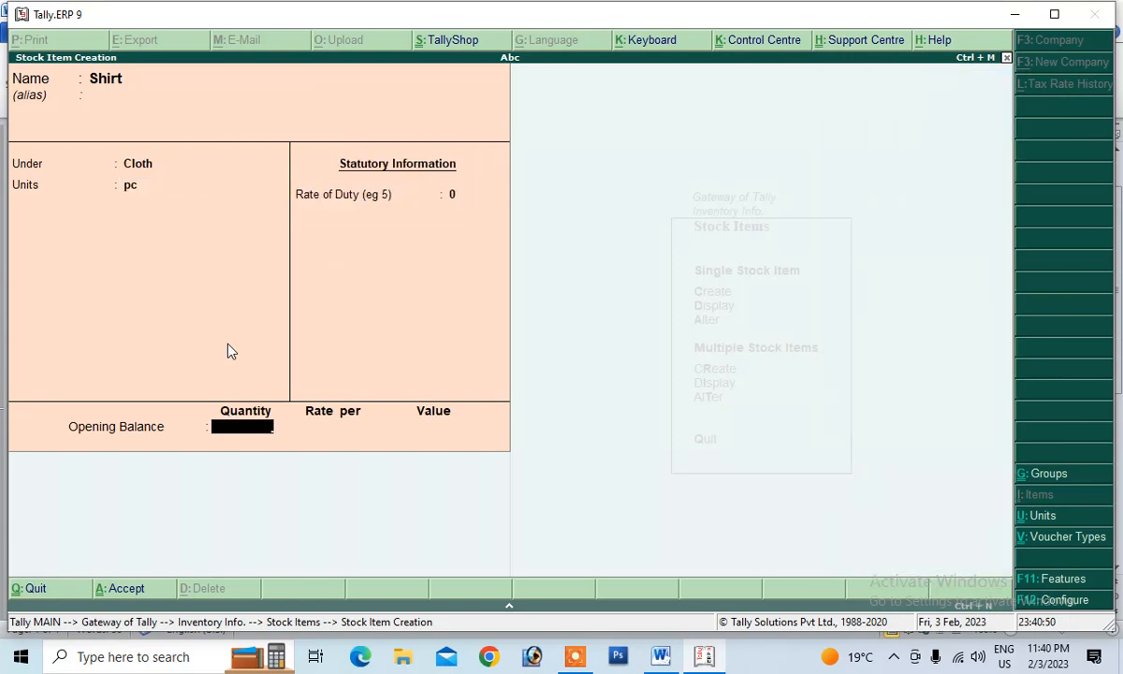
{"action": "key", "text": "Return"}
{"action": "key", "text": "Return"}
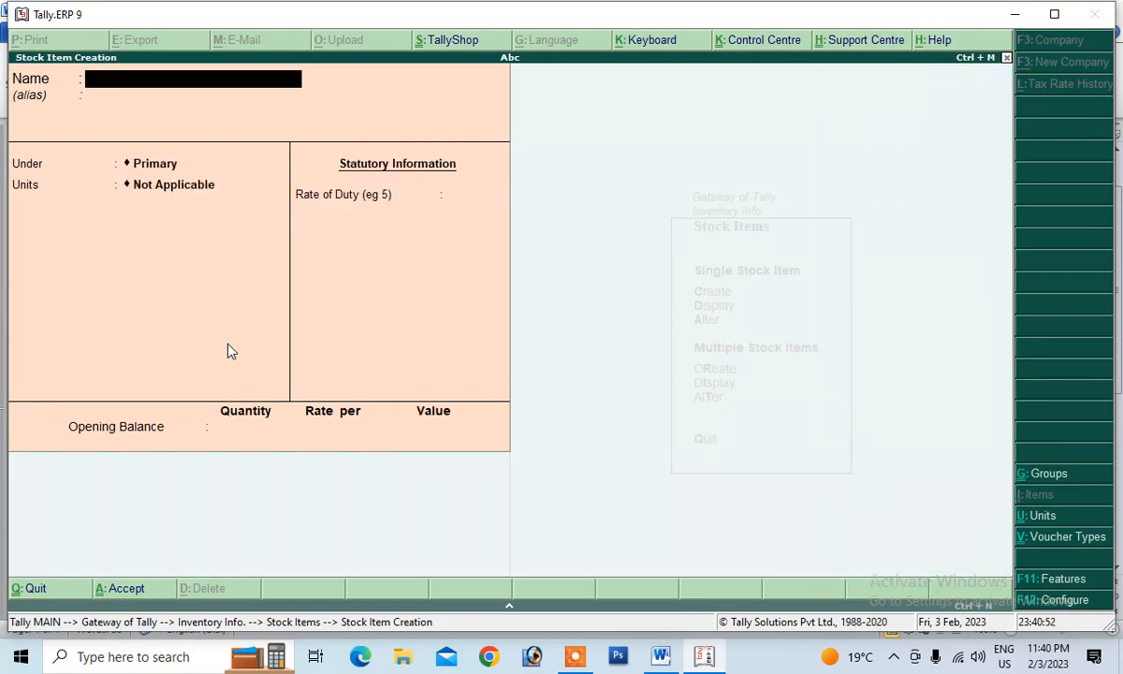
{"action": "key", "text": "Escape"}
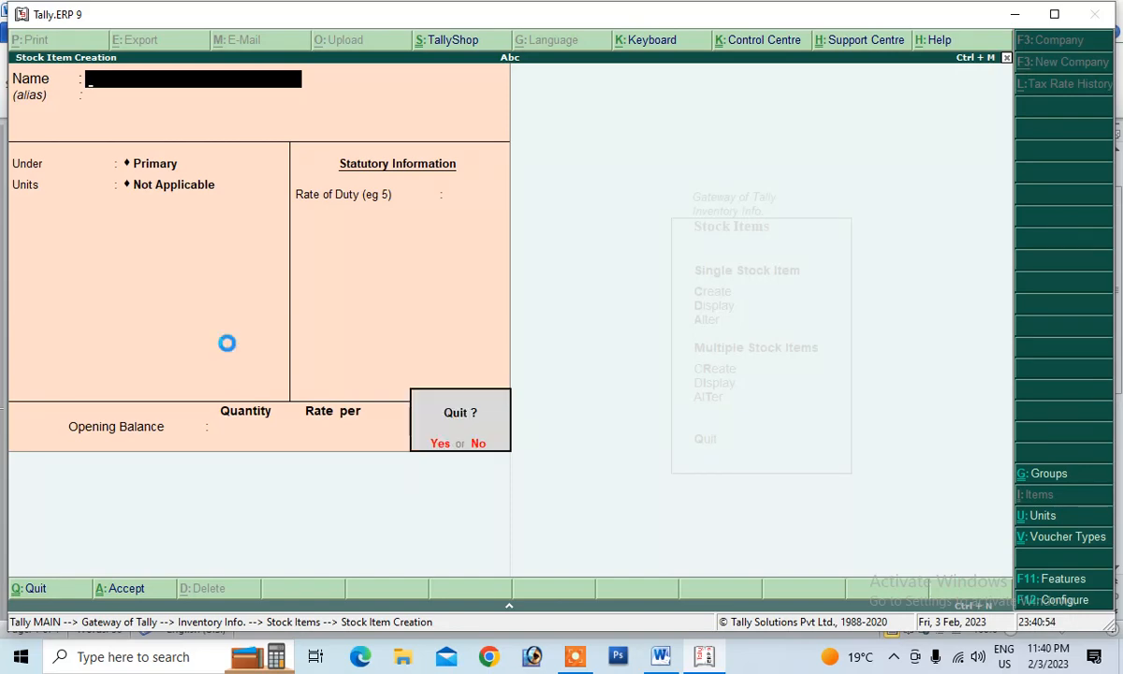
{"action": "key", "text": "Escape"}
{"action": "key", "text": "Escape"}
{"action": "key", "text": "Escape"}
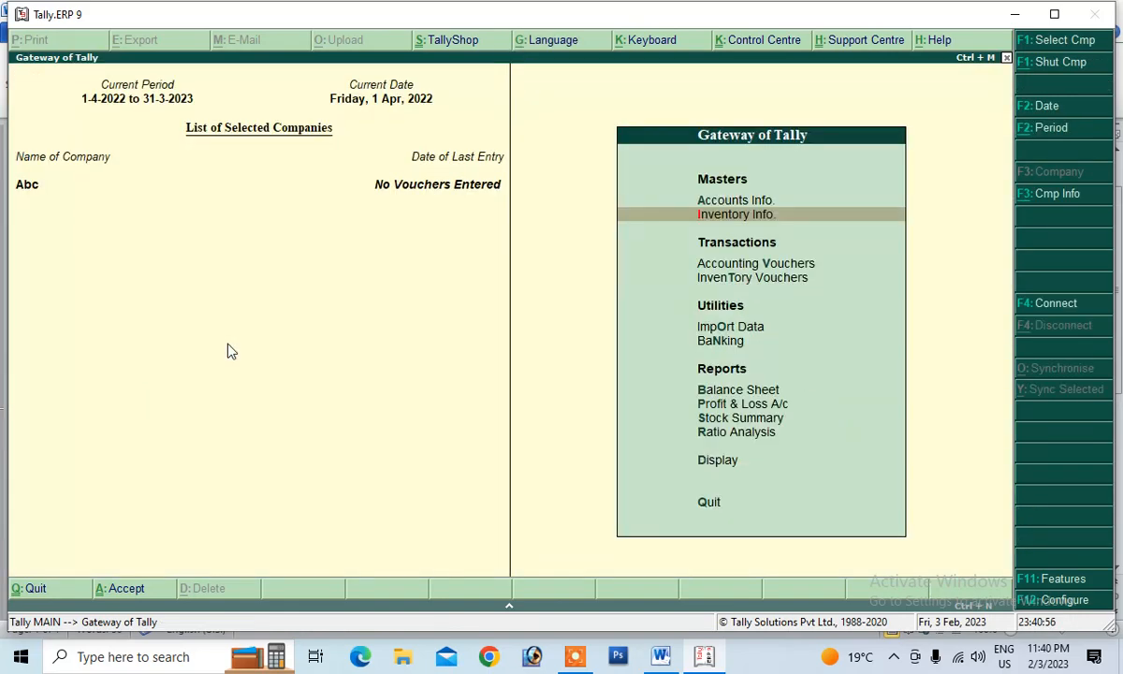
Step: Start a purchase voucher with supplier invoice number 01 dated 1-Apr-2022
{"action": "left_click", "coordinate": [727, 270]}
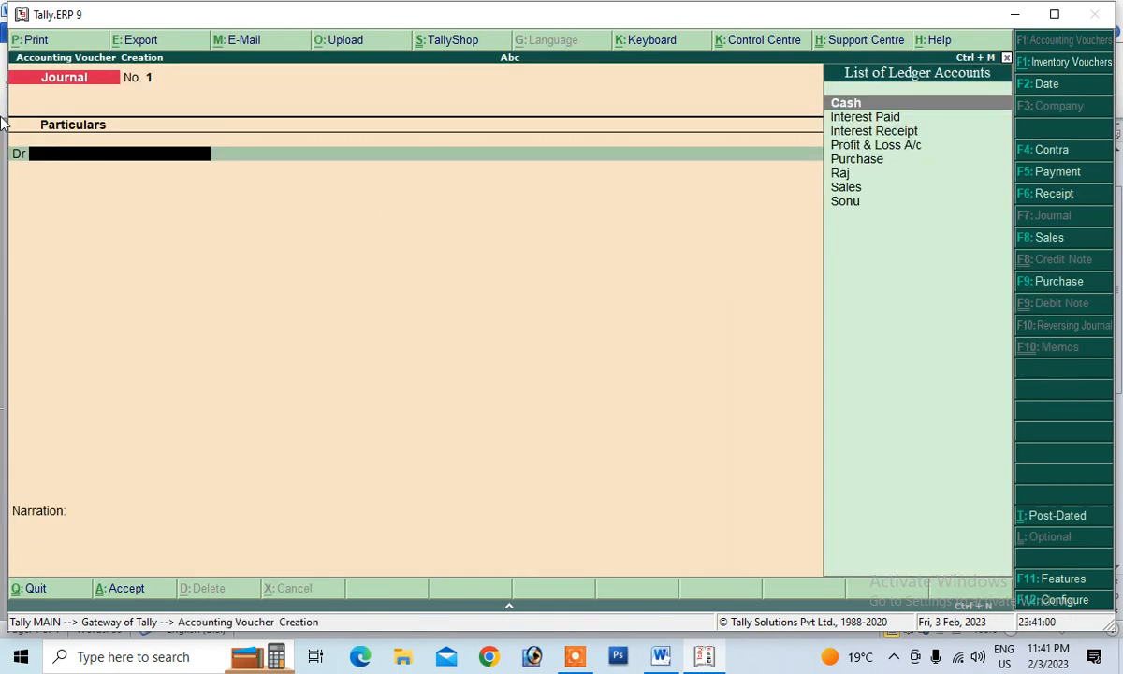
{"action": "left_click", "coordinate": [1029, 280]}
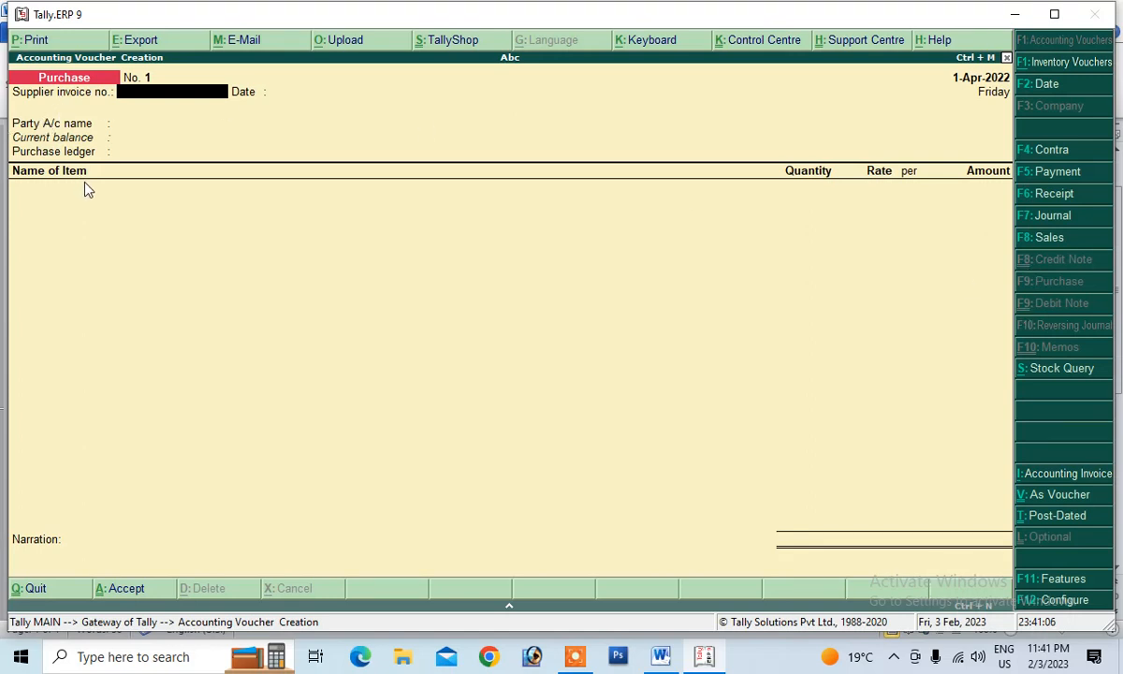
{"action": "type", "text": "01"}
{"action": "key", "text": "Return"}
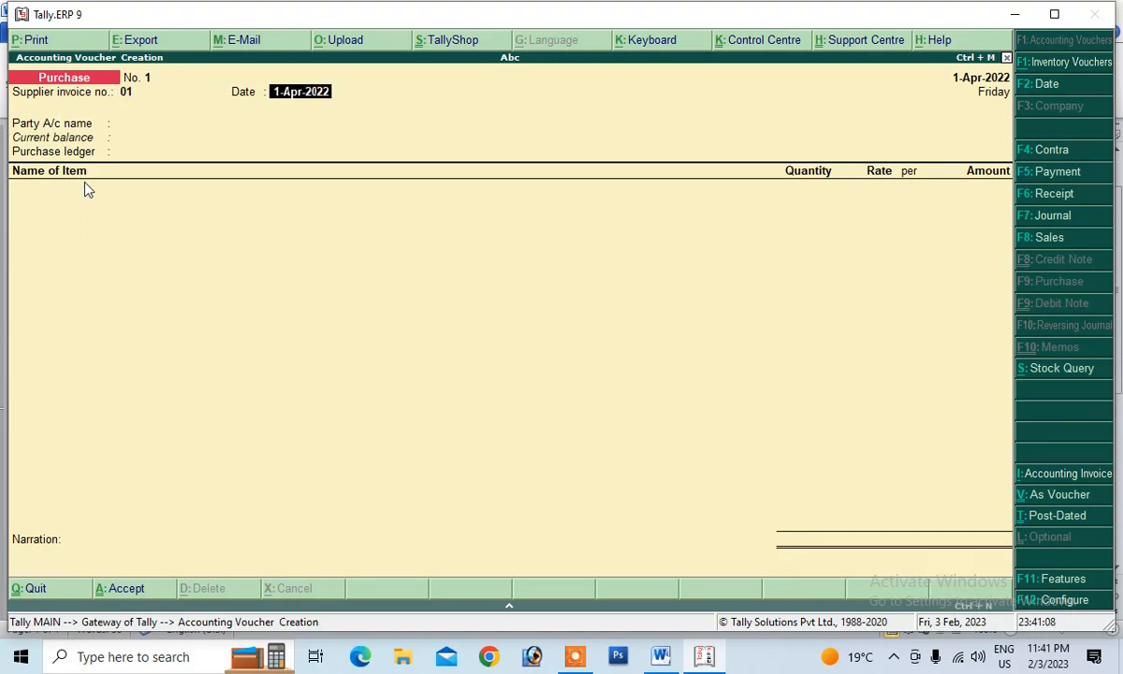
{"action": "key", "text": "Return"}
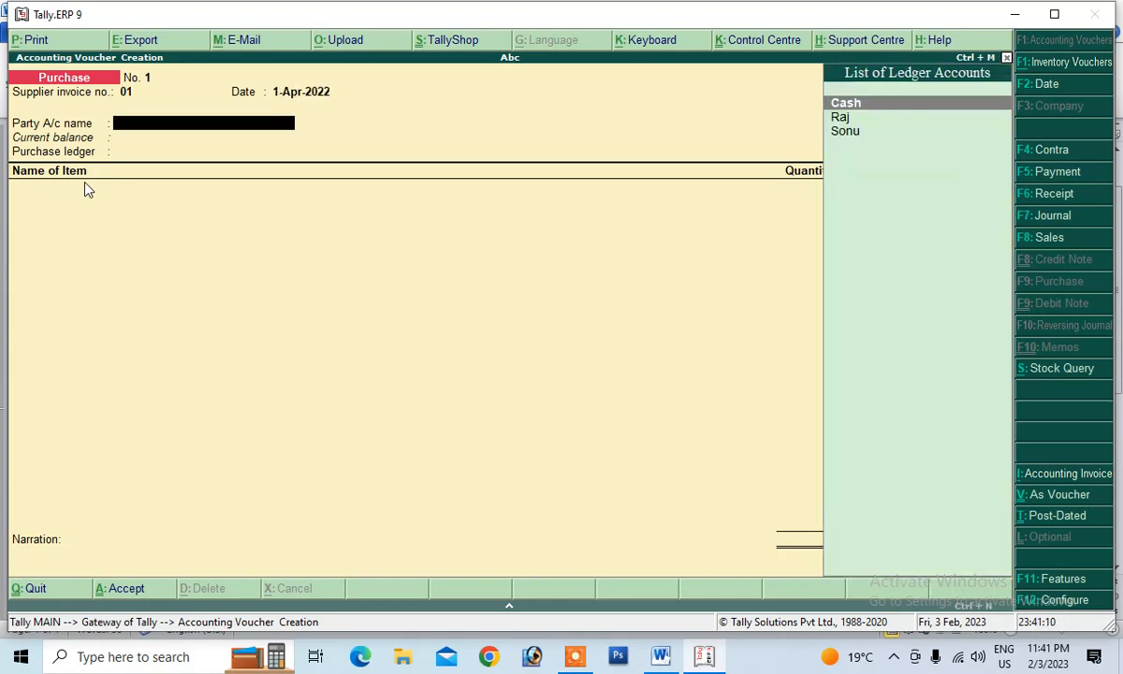
Step: Choose the supplier's ledger as the party with the remaining party details as they are, and use the Purchase ledger
{"action": "key", "text": "Down"}
{"action": "key", "text": "Return"}
{"action": "key", "text": "Return"}
{"action": "key", "text": "Return"}
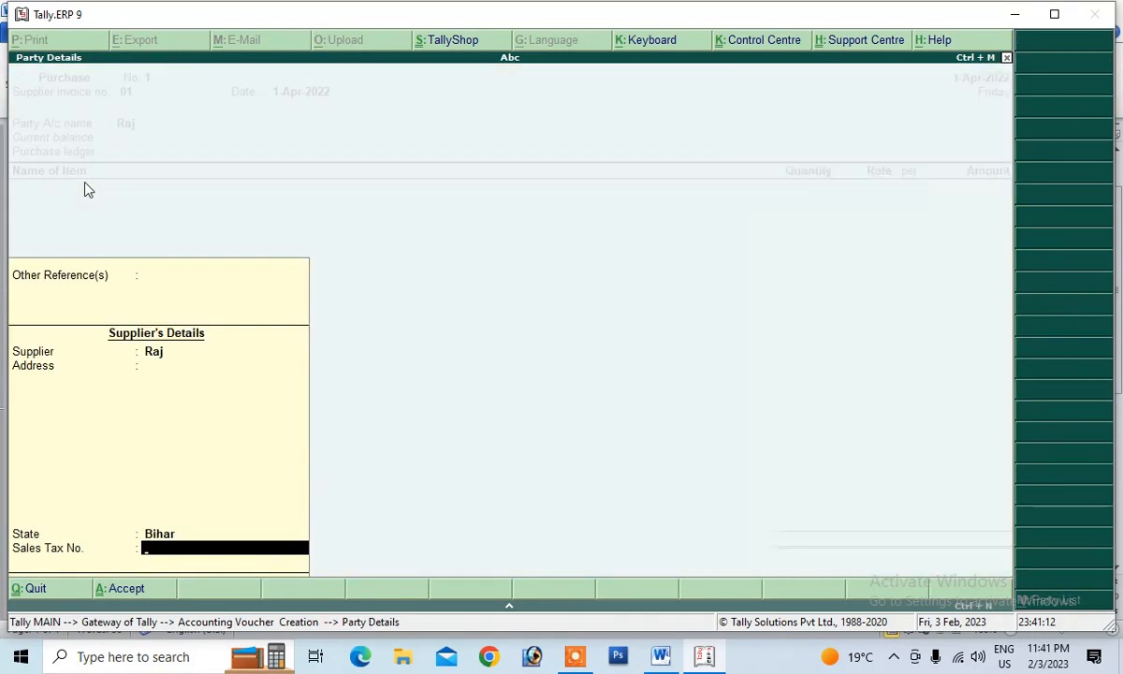
{"action": "key", "text": "Return"}
{"action": "key", "text": "Return"}
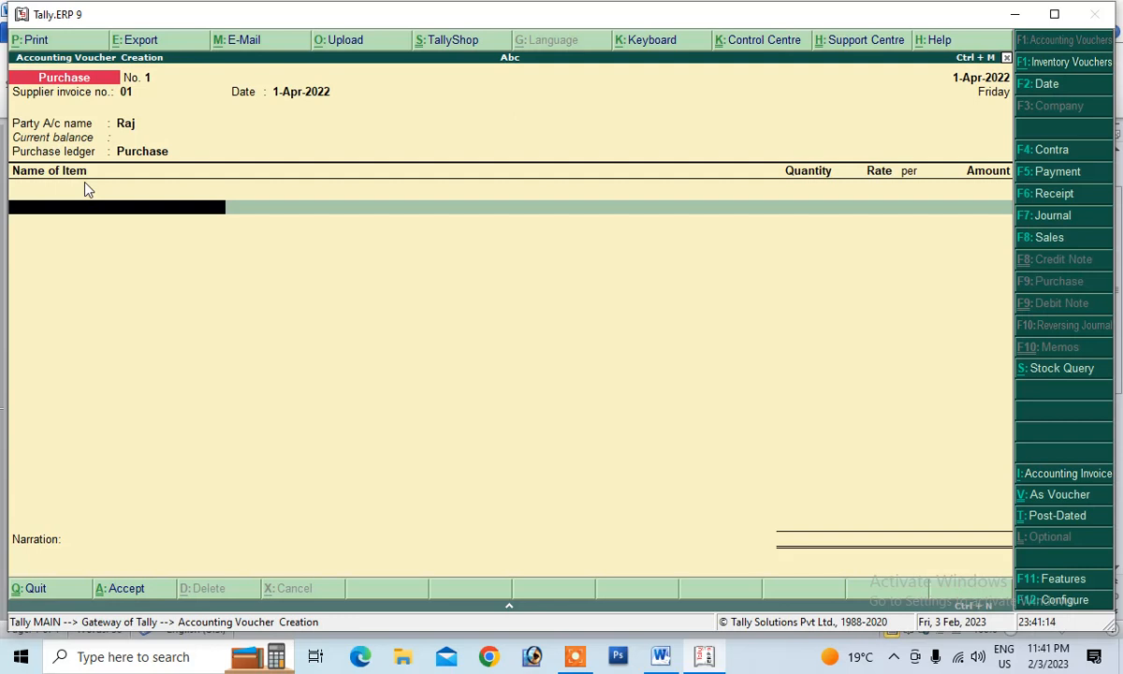
Step: Add 1,000 pc of Shirt at a rate of 750 to the purchase voucher and end the item list
{"action": "type", "text": "S"}
{"action": "key", "text": "Return"}
{"action": "type", "text": "1000"}
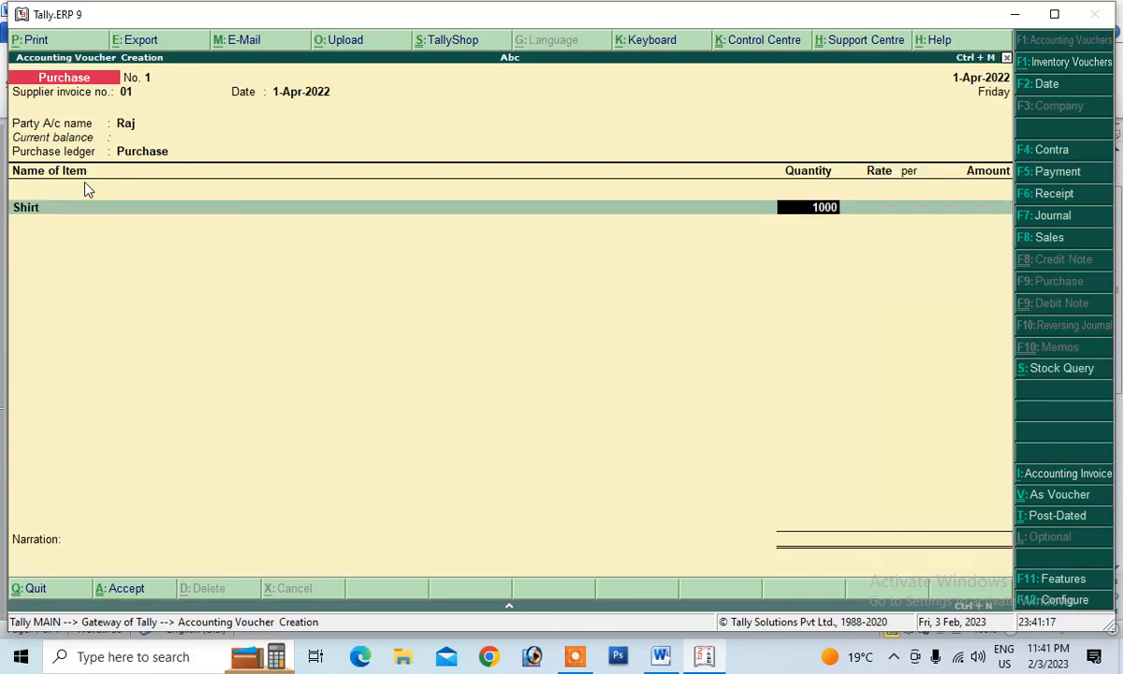
{"action": "key", "text": "Return"}
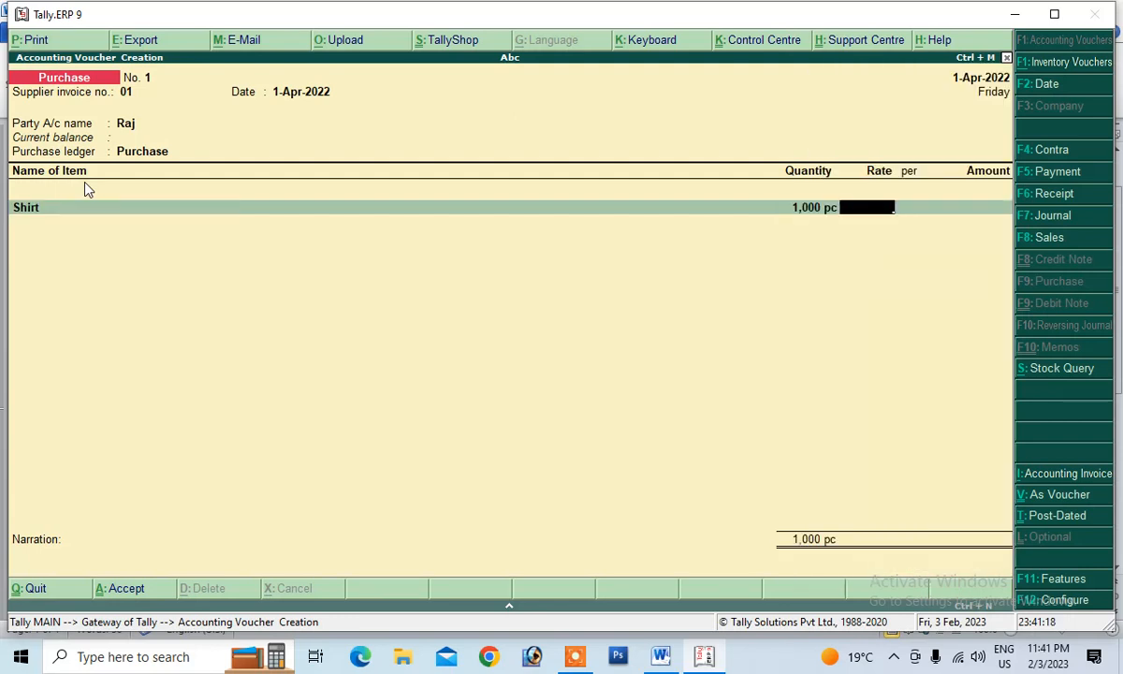
{"action": "type", "text": "750"}
{"action": "key", "text": "Return"}
{"action": "key", "text": "Return"}
{"action": "key", "text": "Return"}
{"action": "key", "text": "Return"}
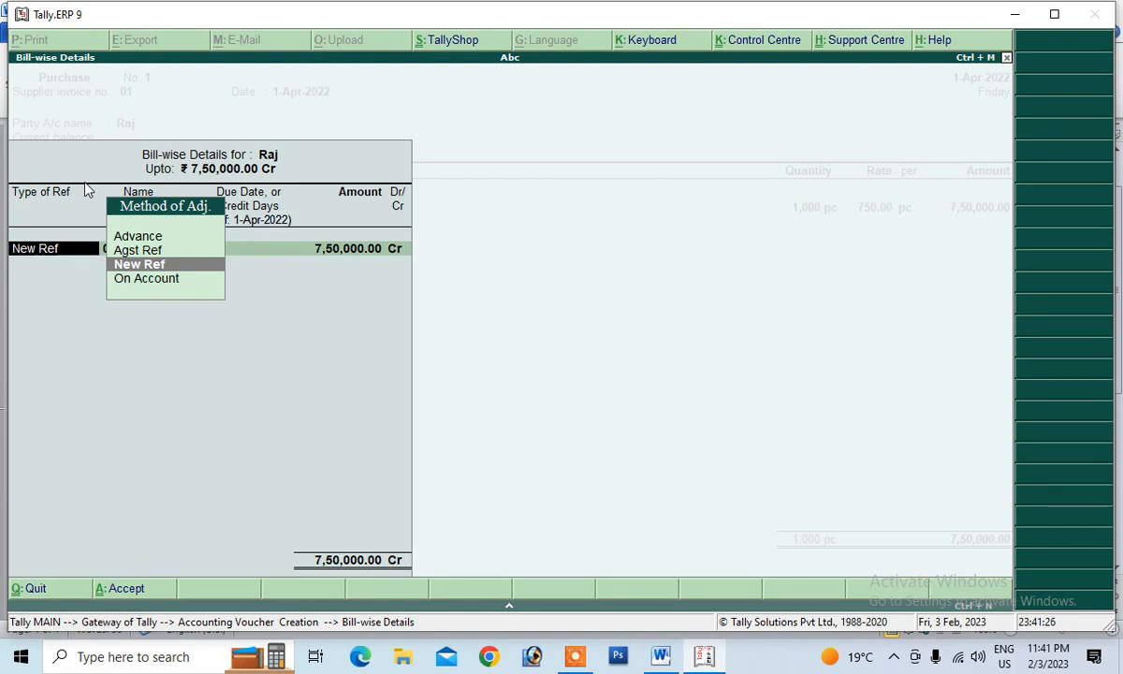
Step: Allocate the full purchase amount to New Ref 01 in the supplier's bill-wise details, without a due date
{"action": "key", "text": "Return"}
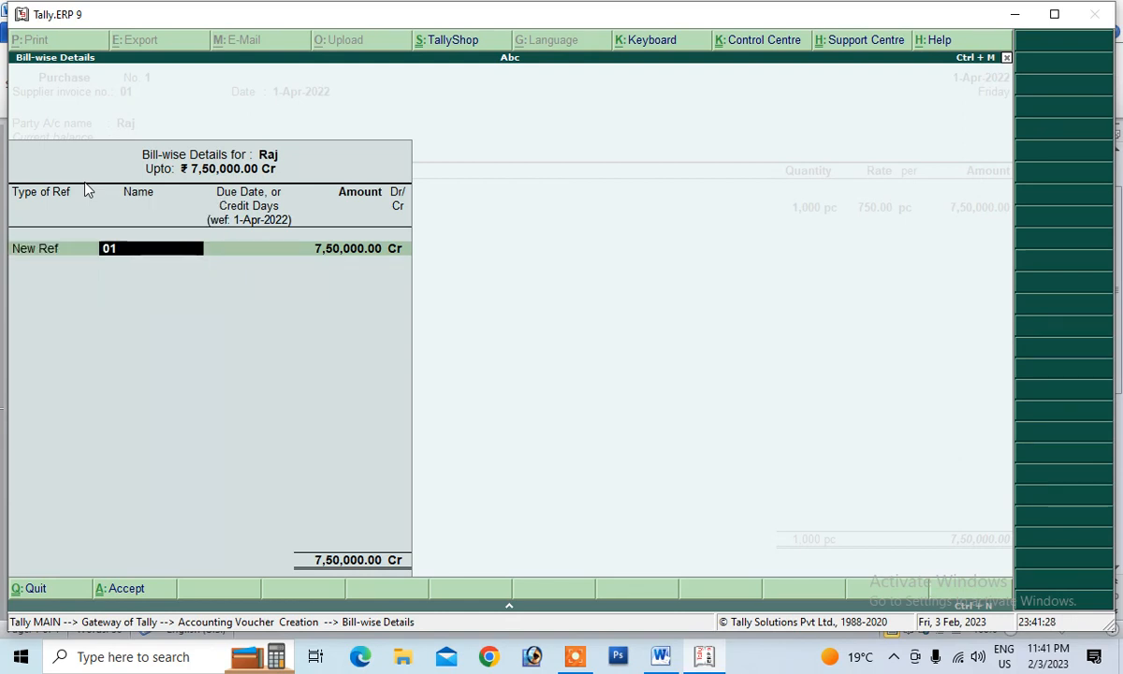
{"action": "key", "text": "Return"}
{"action": "key", "text": "Return"}
{"action": "key", "text": "Return"}
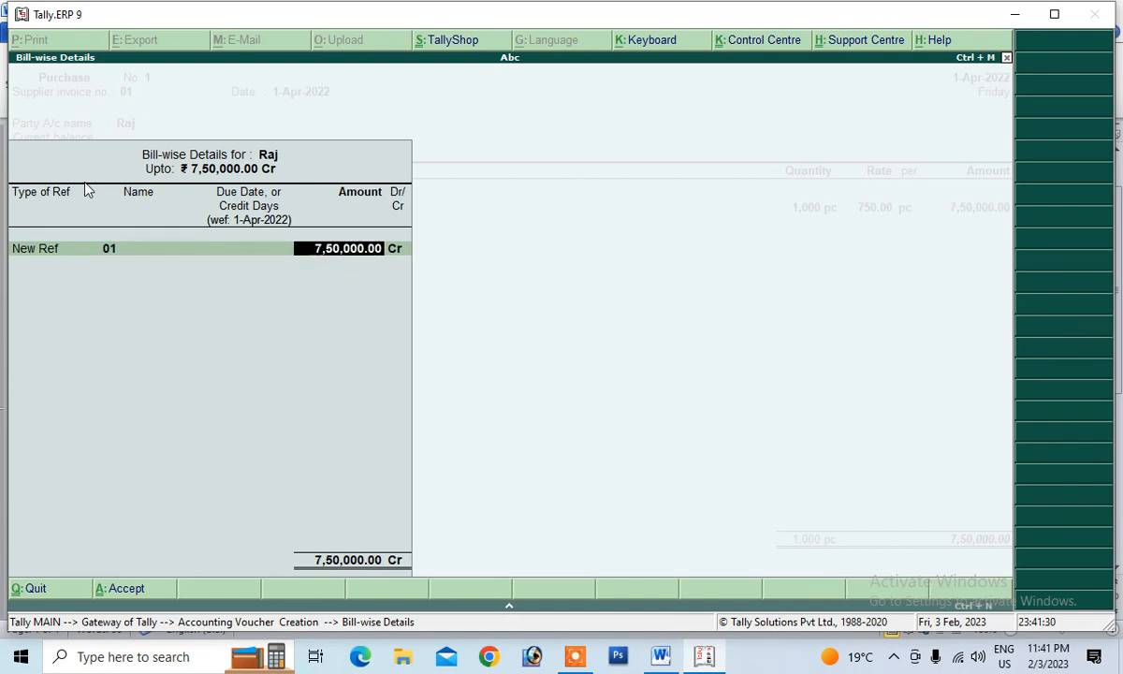
{"action": "key", "text": "Return"}
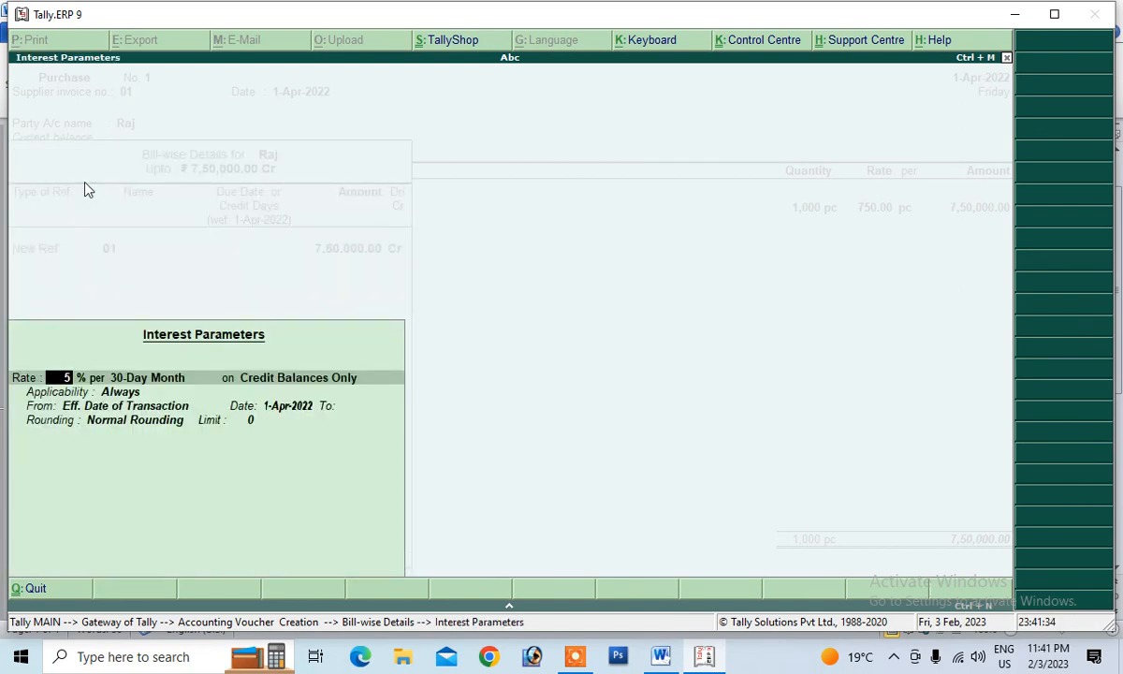
Step: Accept the purchase bill's interest parameters: 5% per 30-Day Month on credit balances from the effective date of transaction, with normal rounding
{"action": "key", "text": "Return"}
{"action": "key", "text": "Return"}
{"action": "key", "text": "Return"}
{"action": "key", "text": "Return"}
{"action": "key", "text": "Return"}
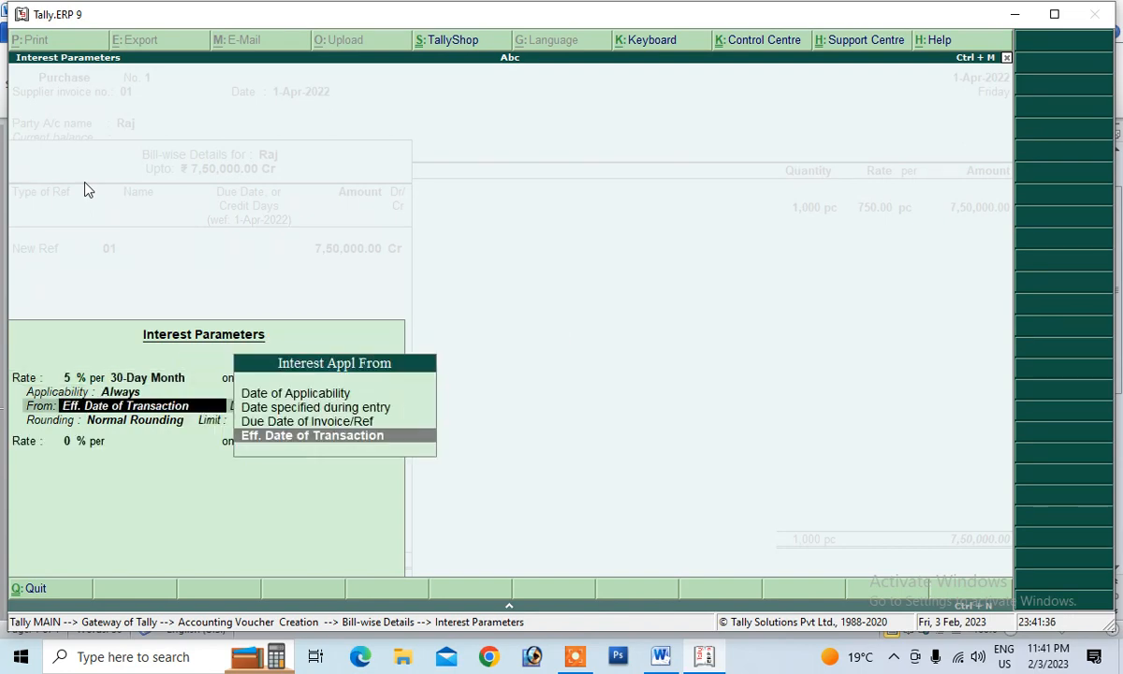
{"action": "key", "text": "Return"}
{"action": "key", "text": "Return"}
{"action": "key", "text": "Return"}
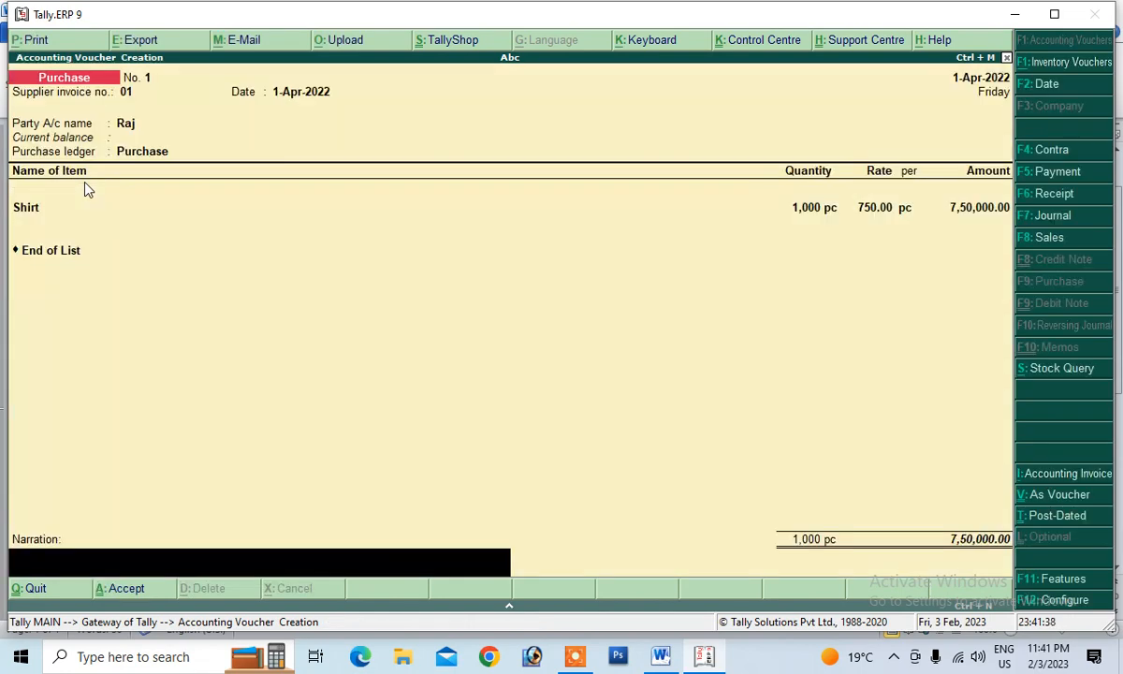
Step: Enter the narration "being purchase" and save the purchase voucher
{"action": "type", "text": "being purchase"}
{"action": "key", "text": "Return"}
{"action": "key", "text": "Return"}
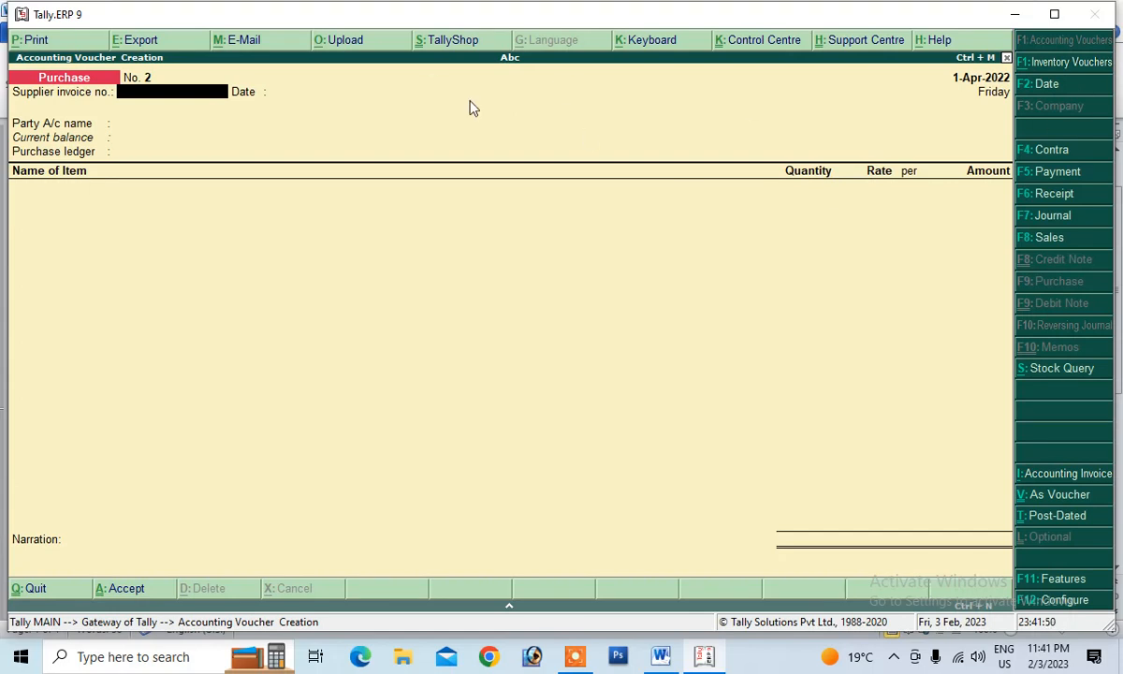
Step: Start a sales voucher with reference number 01 and choose the customer's ledger as the party
{"action": "left_click", "coordinate": [1024, 237]}
{"action": "type", "text": "01"}
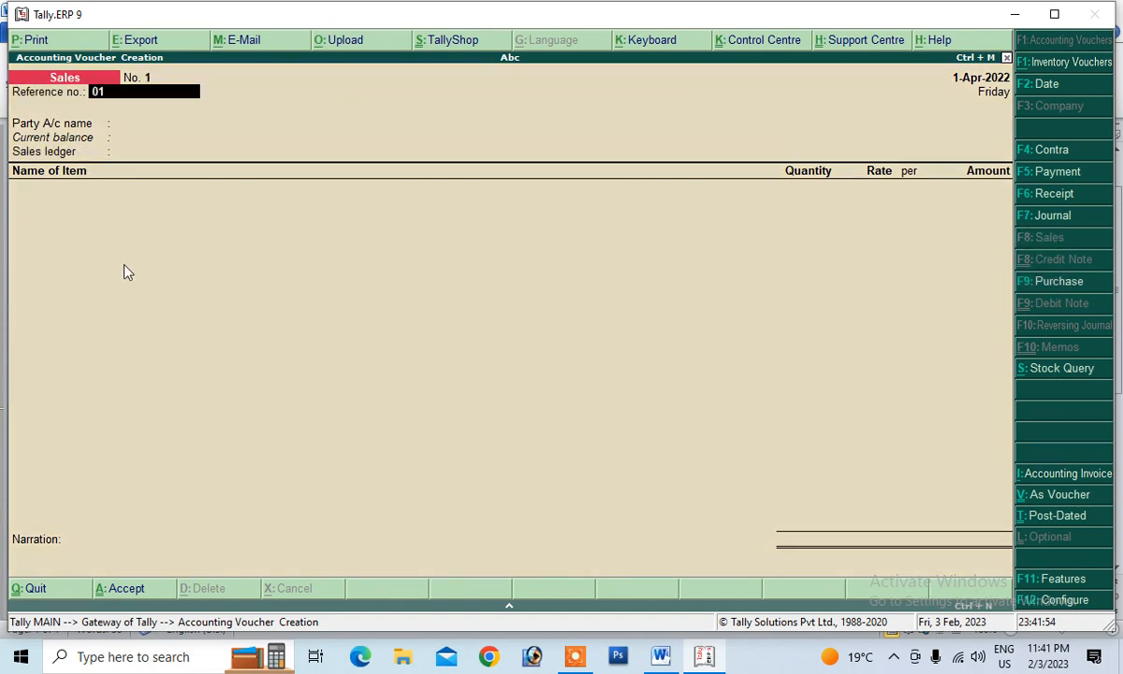
{"action": "key", "text": "Return"}
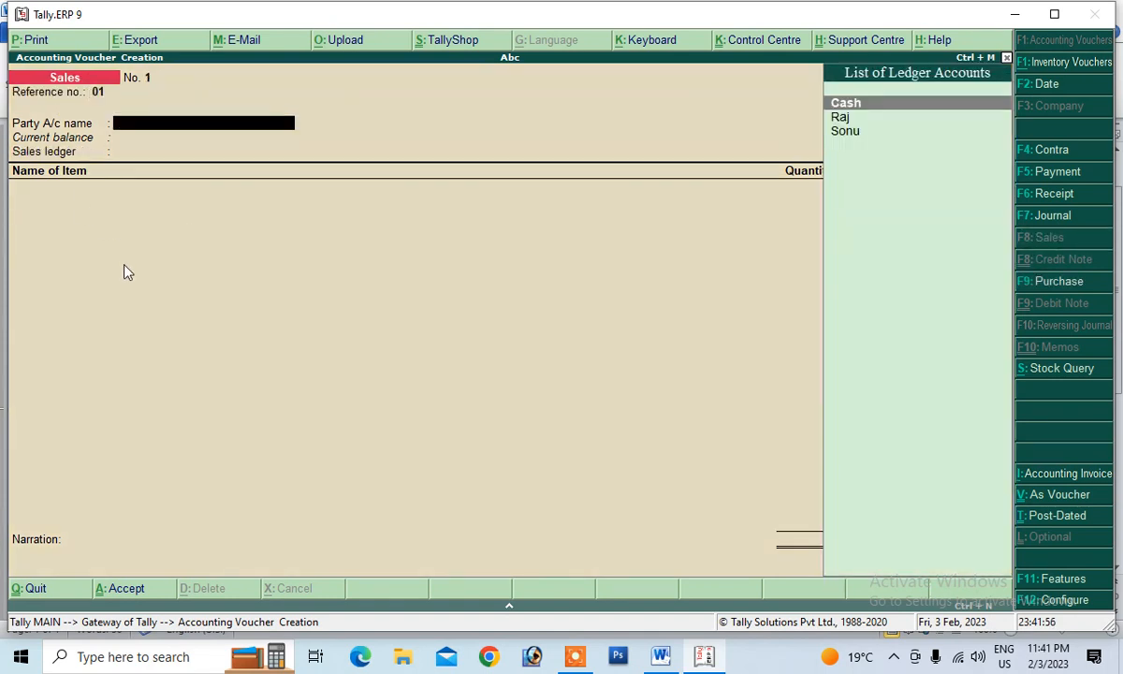
{"action": "key", "text": "Down"}
{"action": "key", "text": "Down"}
{"action": "key", "text": "Return"}
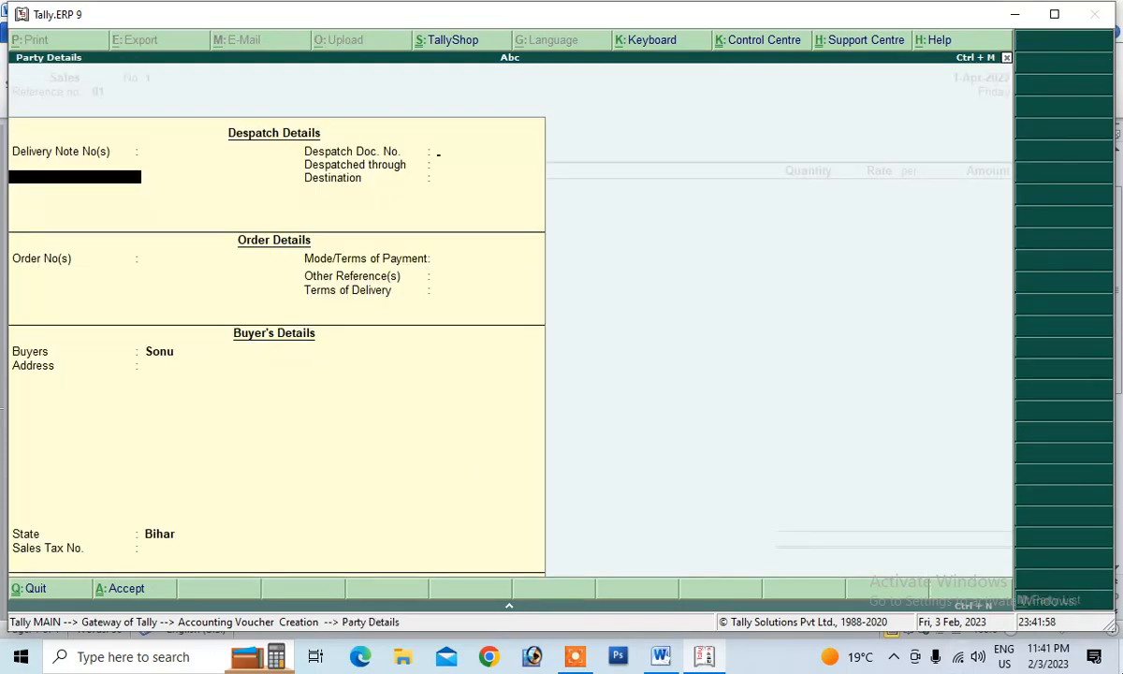
Step: Leave the despatch and order details blank, accept the buyer's details, and use the Sales ledger
{"action": "key", "text": "Return"}
{"action": "key", "text": "Return"}
{"action": "key", "text": "Return"}
{"action": "key", "text": "Return"}
{"action": "key", "text": "Return"}
{"action": "key", "text": "Return"}
{"action": "key", "text": "Return"}
{"action": "key", "text": "Return"}
{"action": "key", "text": "Return"}
{"action": "key", "text": "Return"}
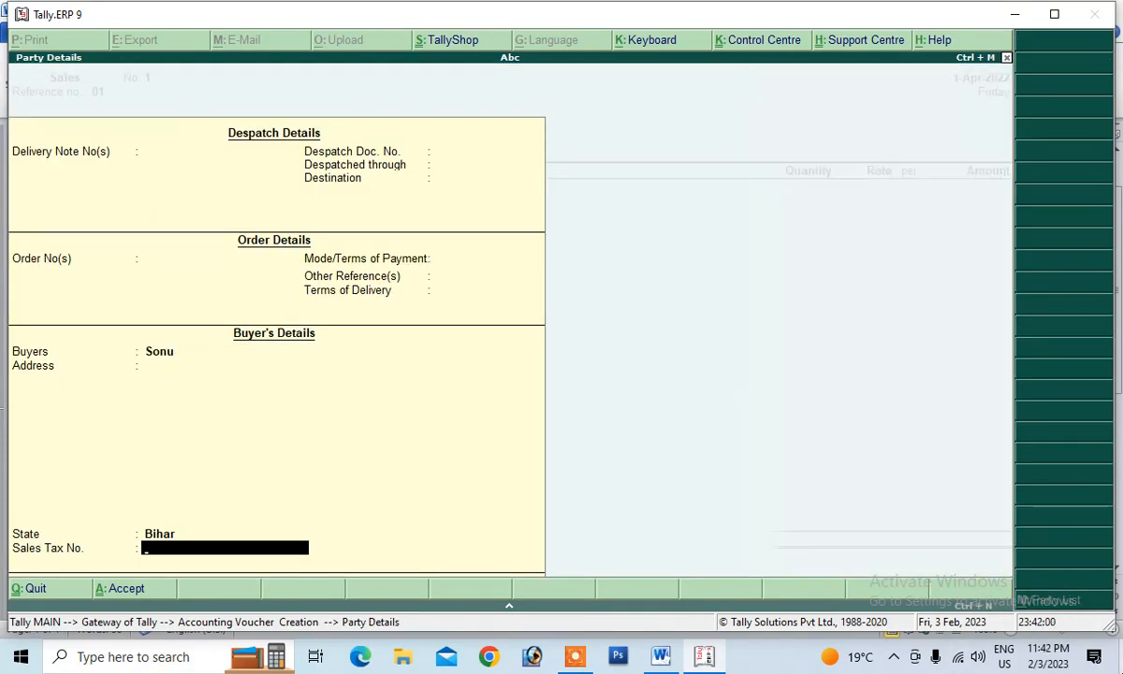
{"action": "key", "text": "Return"}
{"action": "key", "text": "Return"}
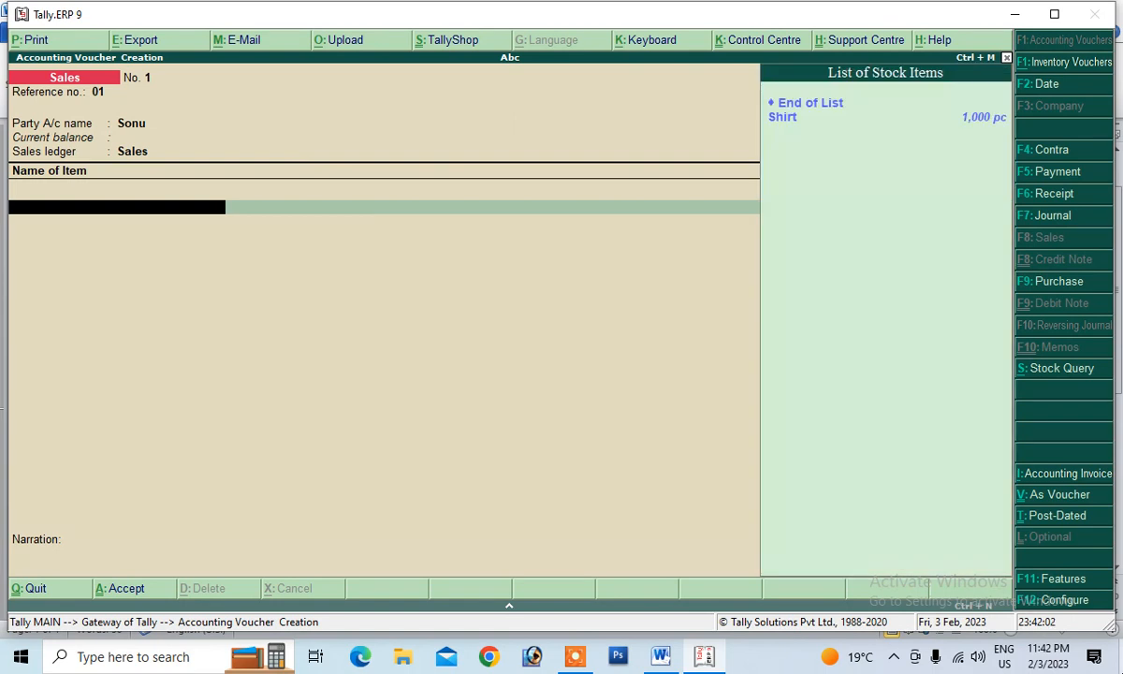
Step: Add 1,000 pc of Shirt at a rate of 790 to the sales voucher and end the item list
{"action": "key", "text": "Down"}
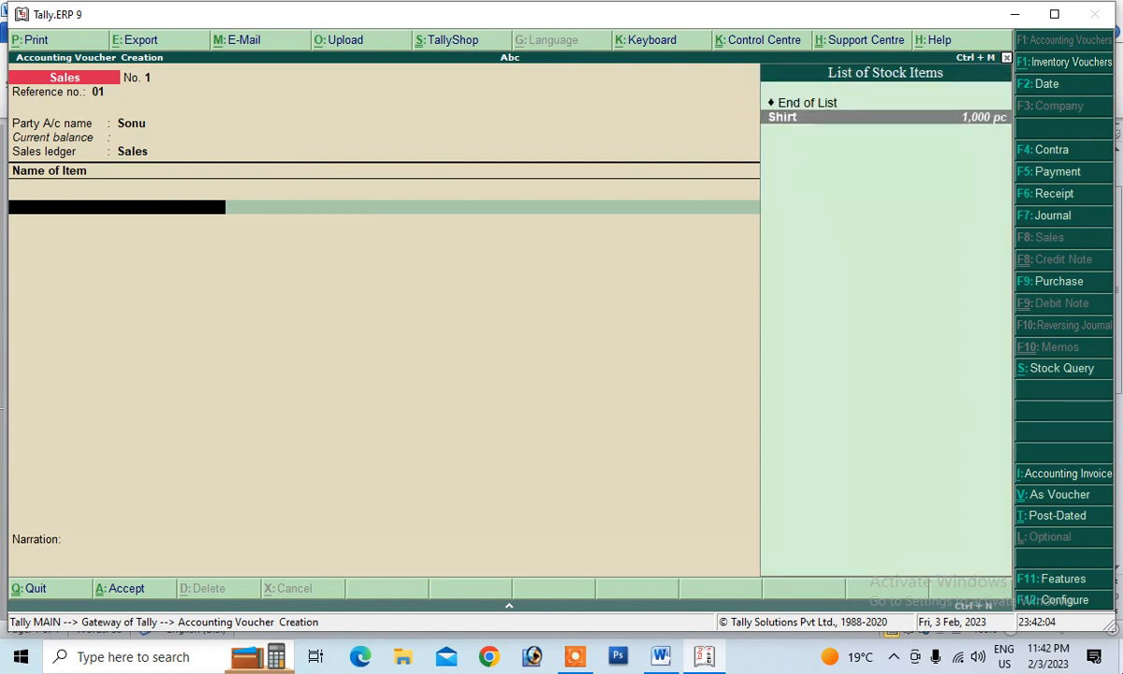
{"action": "key", "text": "Return"}
{"action": "type", "text": "1000"}
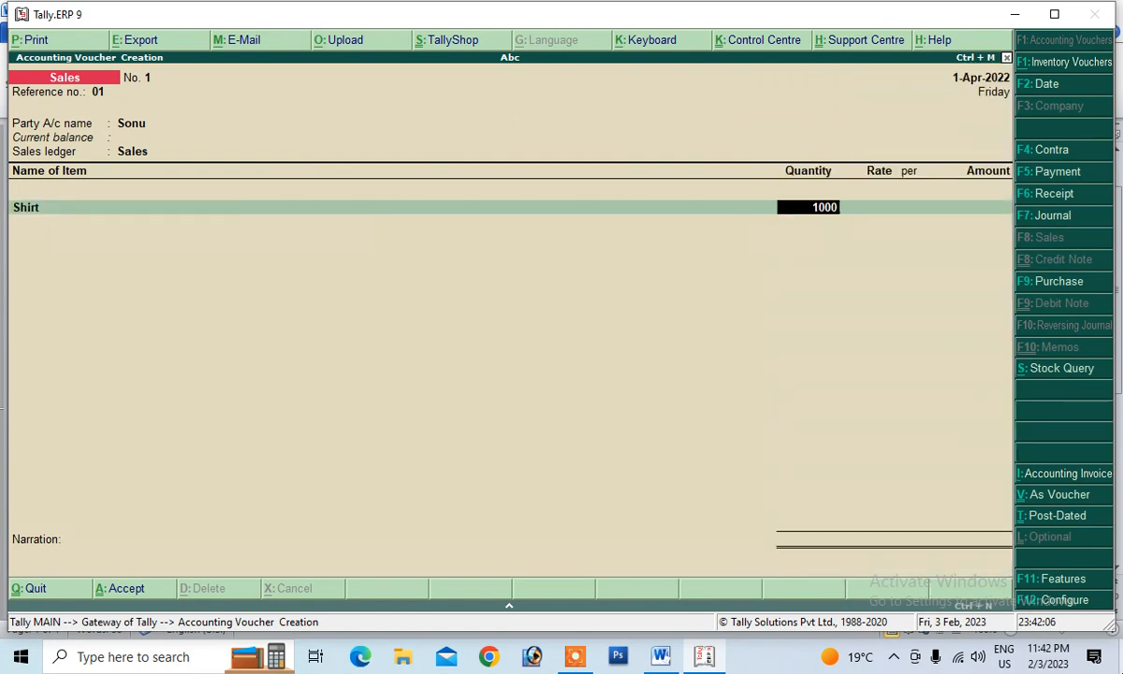
{"action": "key", "text": "Return"}
{"action": "type", "text": "790"}
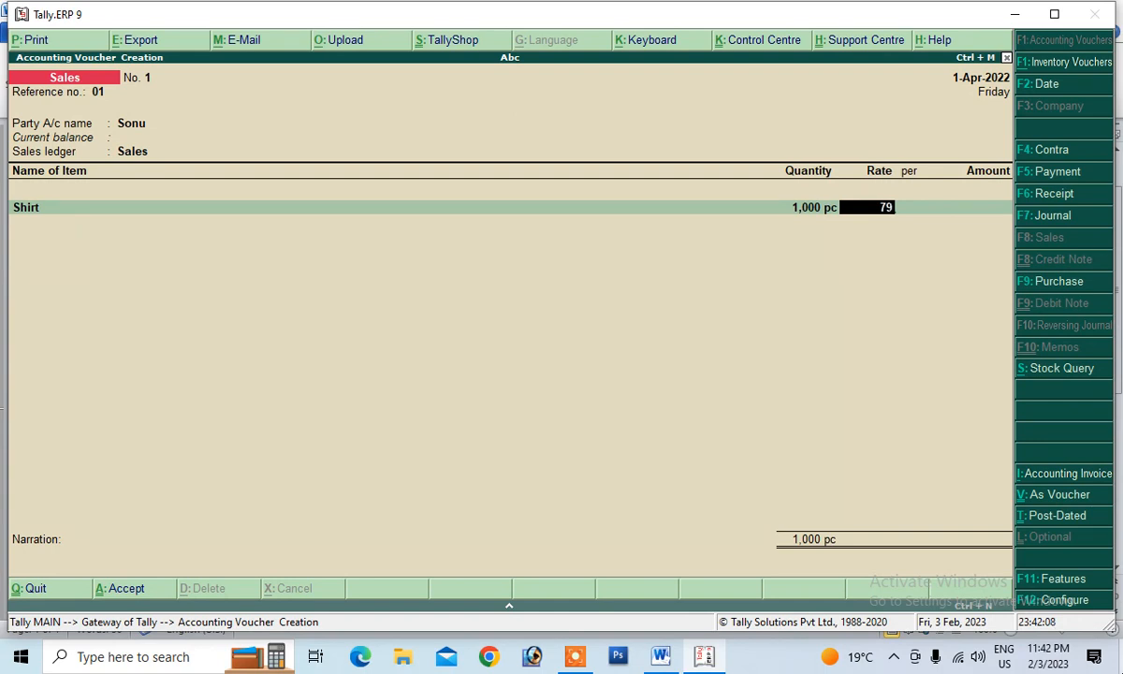
{"action": "key", "text": "Return"}
{"action": "key", "text": "Return"}
{"action": "key", "text": "Return"}
{"action": "key", "text": "Return"}
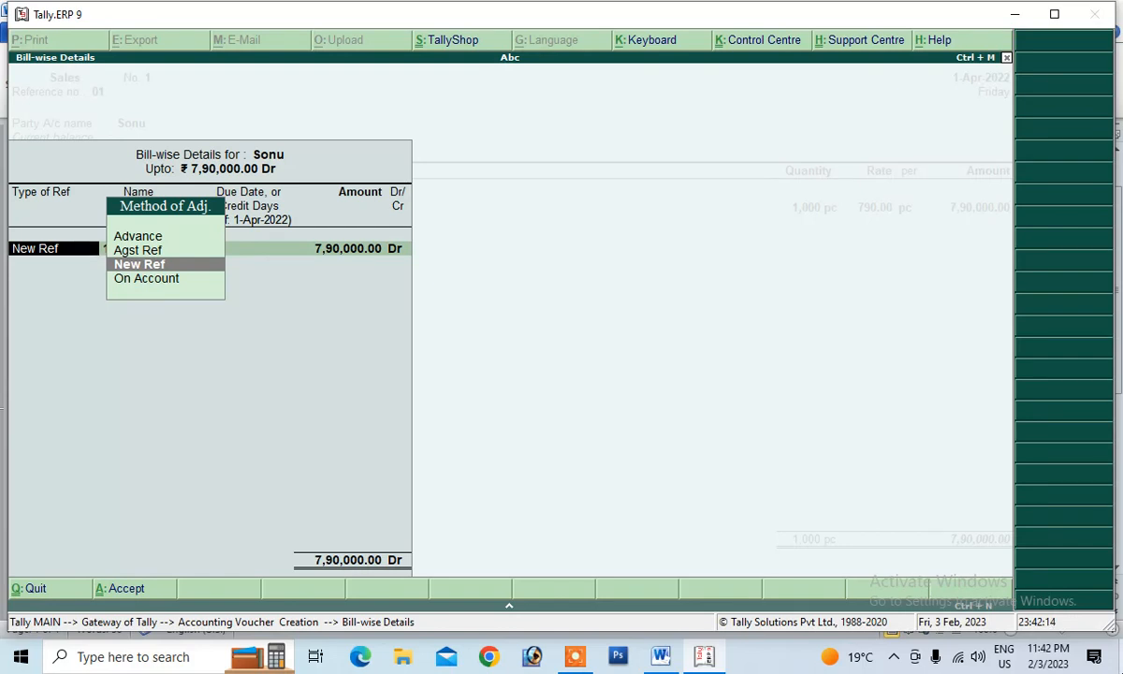
Step: Allocate the full sales amount to New Ref 1 in the customer's bill-wise details, with 30 credit days
{"action": "key", "text": "Return"}
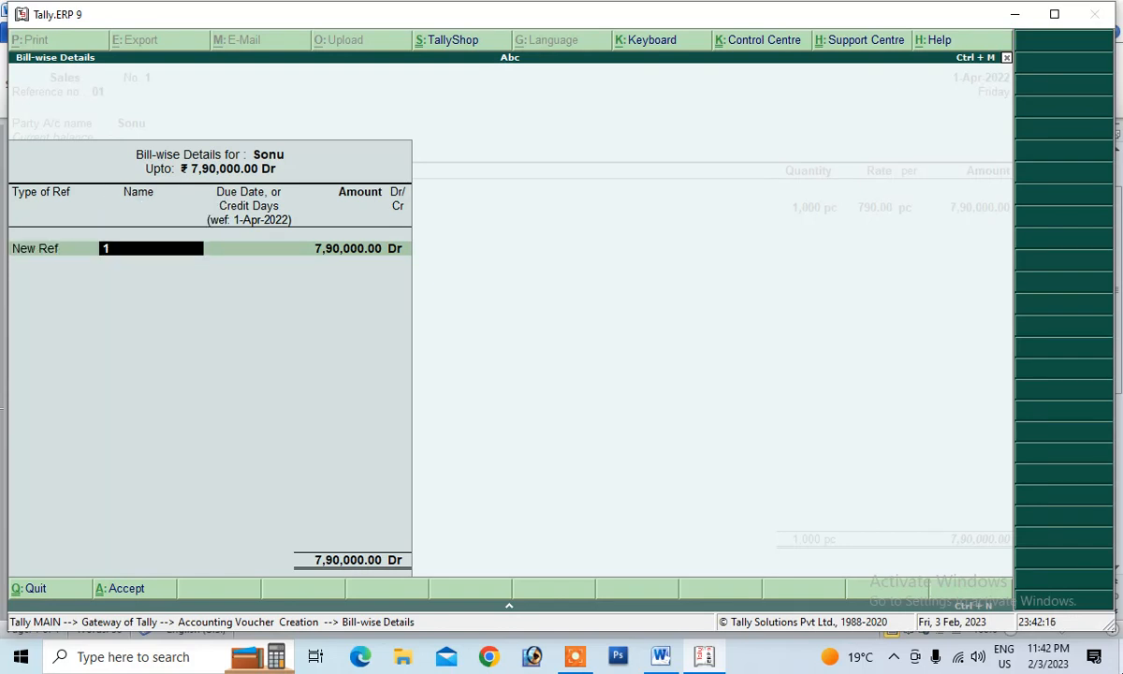
{"action": "key", "text": "Return"}
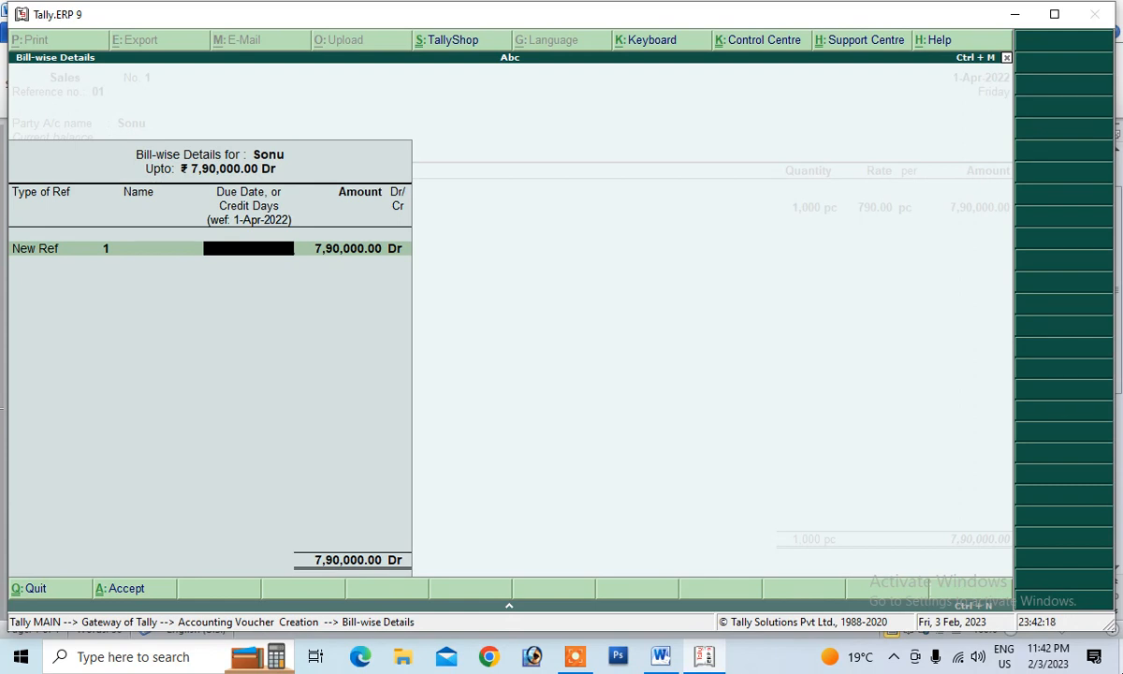
{"action": "type", "text": "30"}
{"action": "key", "text": "Return"}
{"action": "key", "text": "Return"}
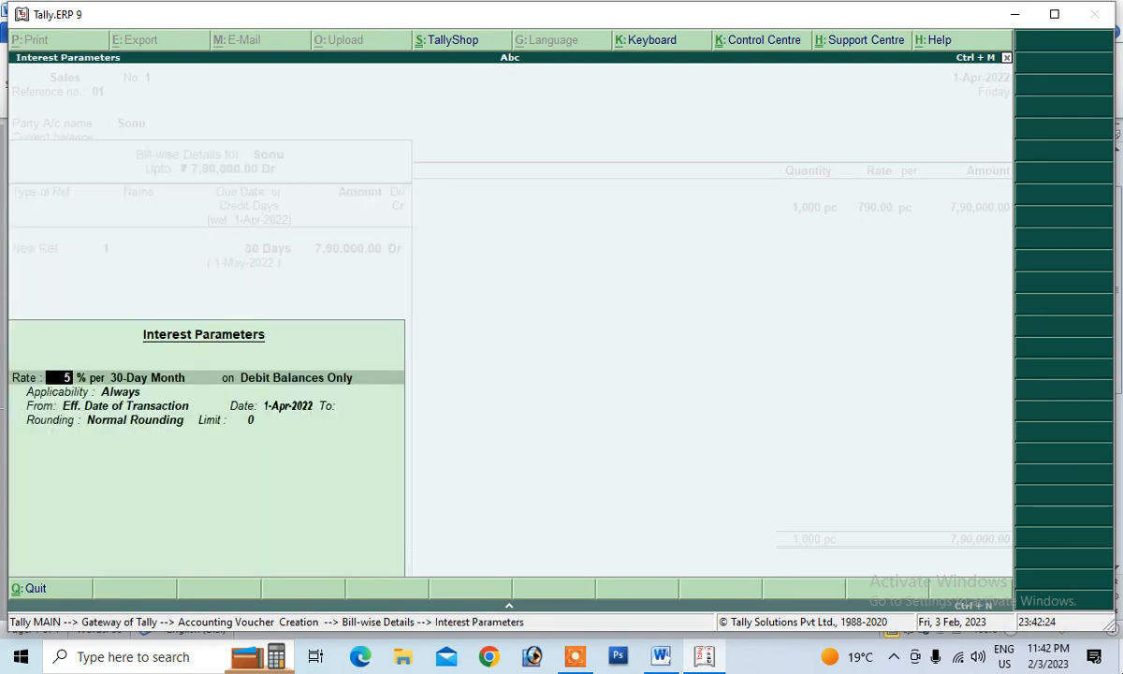
Step: Accept the sales bill's interest parameters: 5% per 30-Day Month on debit balances from the effective date of transaction, with normal rounding
{"action": "key", "text": "Return"}
{"action": "key", "text": "Return"}
{"action": "key", "text": "Return"}
{"action": "key", "text": "Return"}
{"action": "key", "text": "Return"}
{"action": "key", "text": "Return"}
{"action": "key", "text": "Return"}
{"action": "key", "text": "Return"}
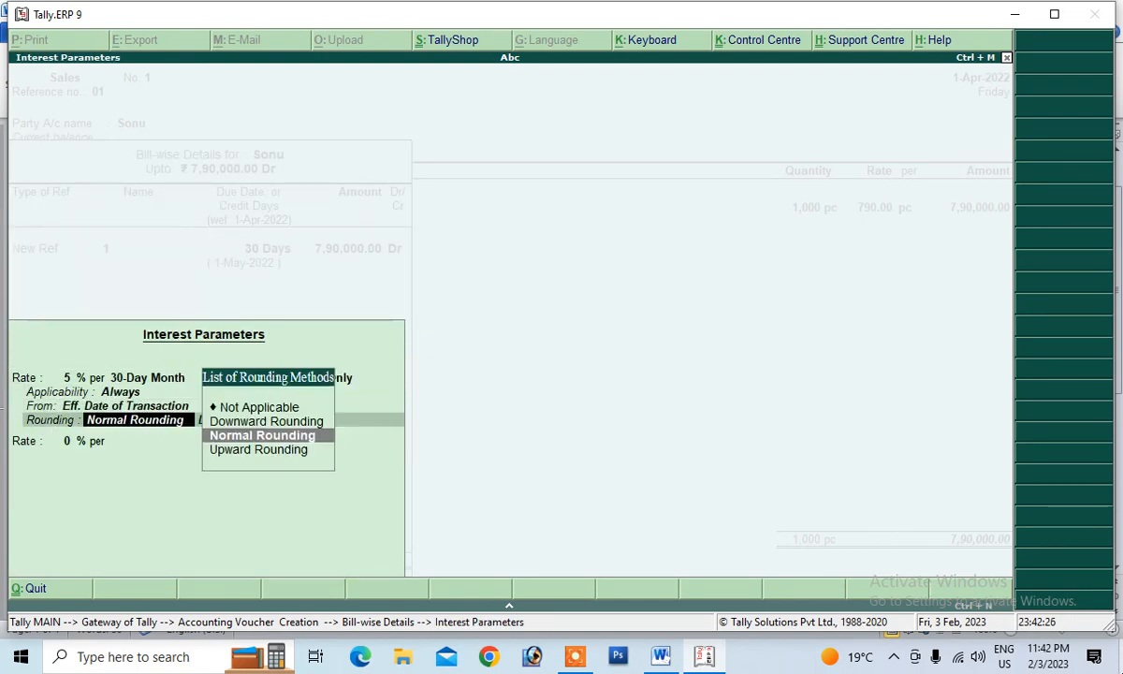
{"action": "key", "text": "Return"}
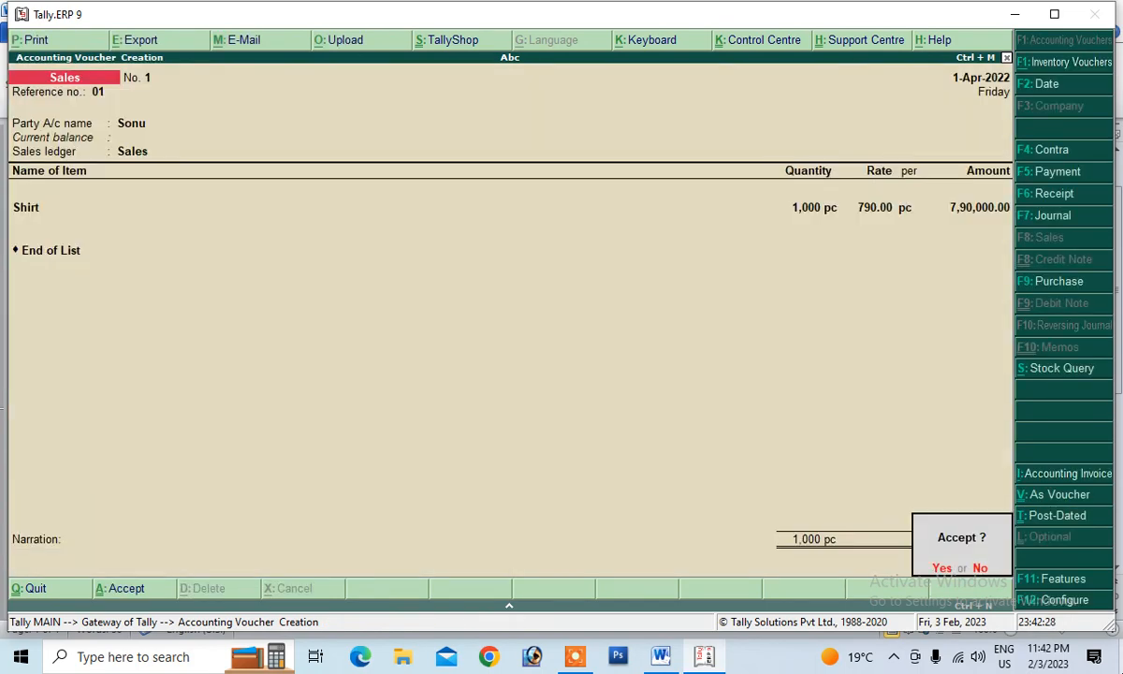
Step: Return to the narration, enter "being sold", and save the sales voucher
{"action": "key", "text": "Escape"}
{"action": "type", "text": "bei"}
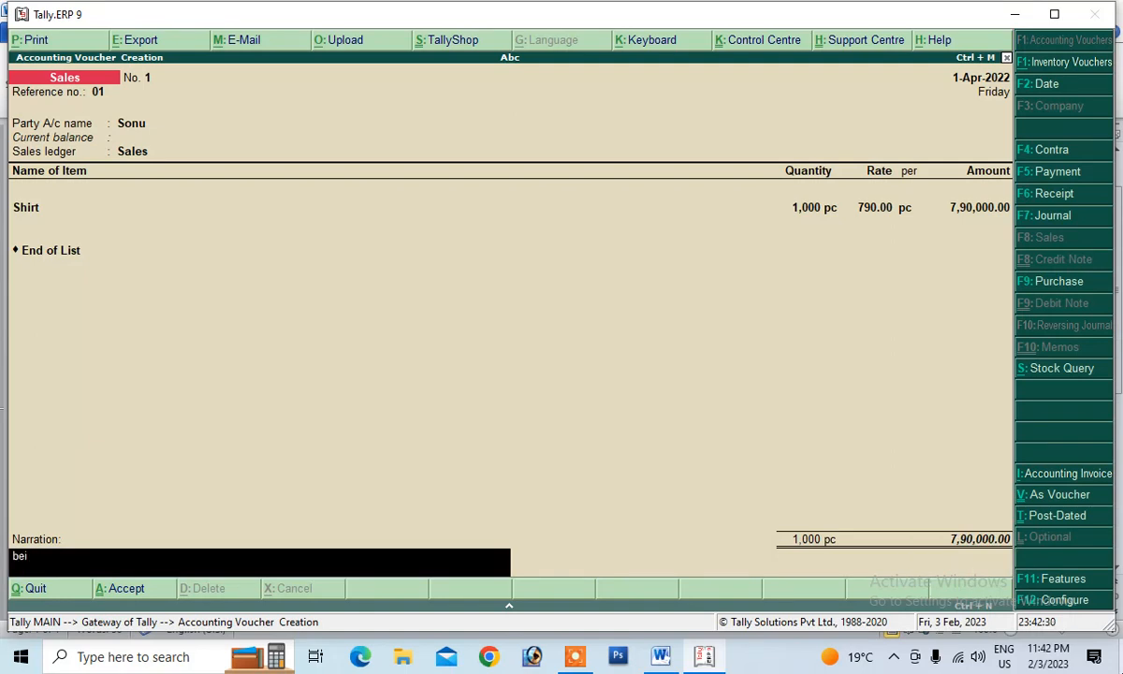
{"action": "type", "text": "ng sold"}
{"action": "key", "text": "Return"}
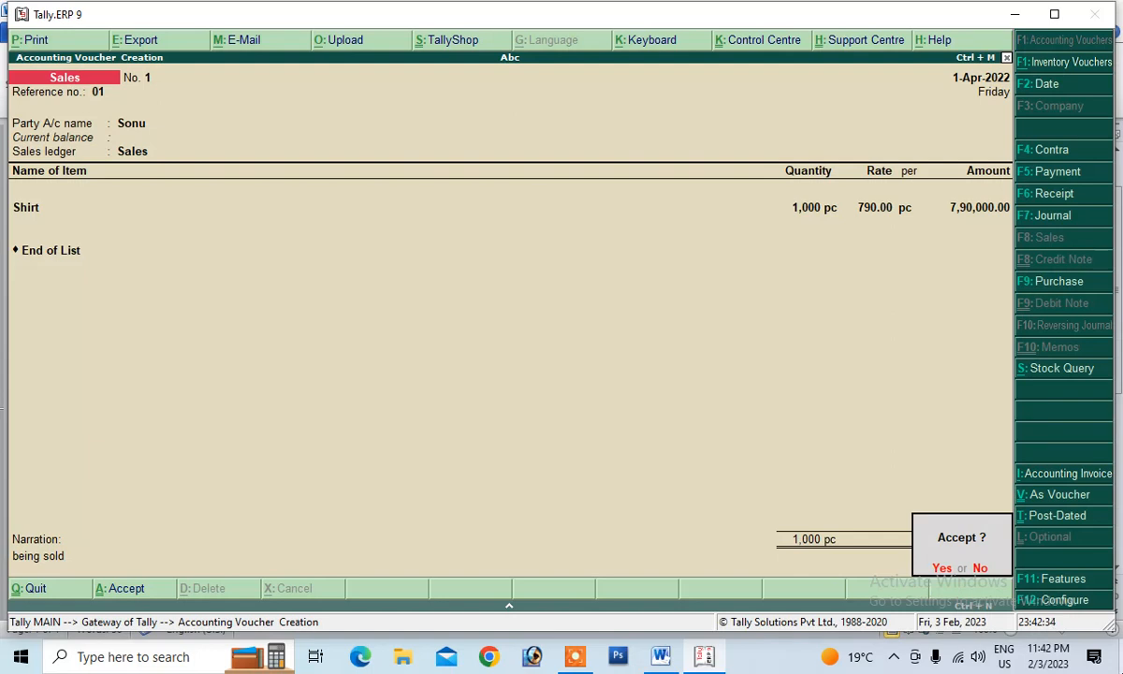
{"action": "key", "text": "Return"}
Step: Leave voucher entry and return to the Gateway of Tally without quitting the program
{"action": "key", "text": "F9"}
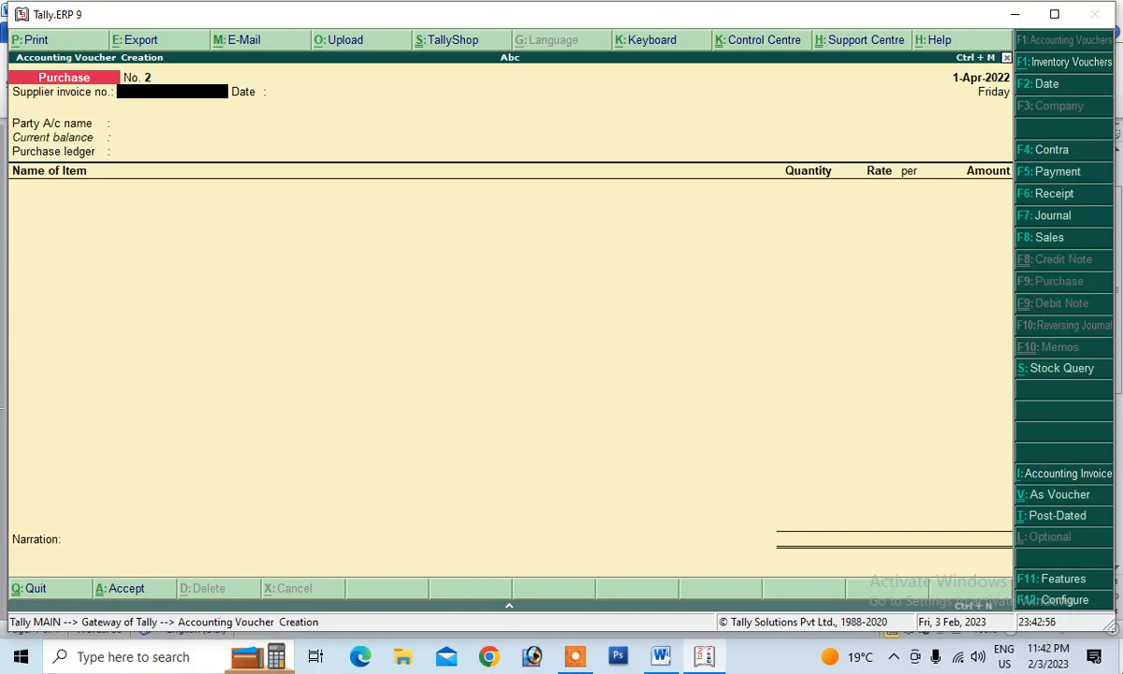
{"action": "key", "text": "Escape"}
{"action": "key", "text": "Escape"}
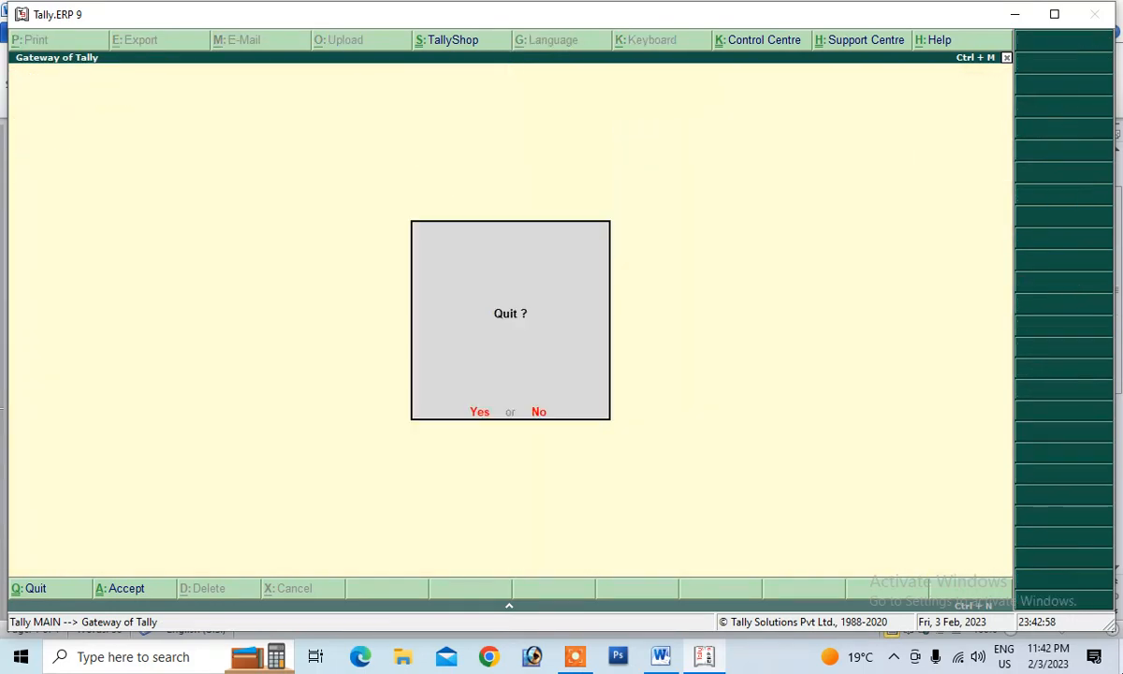
{"action": "key", "text": "Escape"}
Step: Open the Display reports from the Gateway of Tally
{"action": "key", "text": "Down"}
{"action": "key", "text": "Down"}
{"action": "key", "text": "Down"}
{"action": "key", "text": "Down"}
{"action": "key", "text": "Down"}
{"action": "key", "text": "Down"}
{"action": "key", "text": "Down"}
{"action": "key", "text": "Down"}
{"action": "key", "text": "Down"}
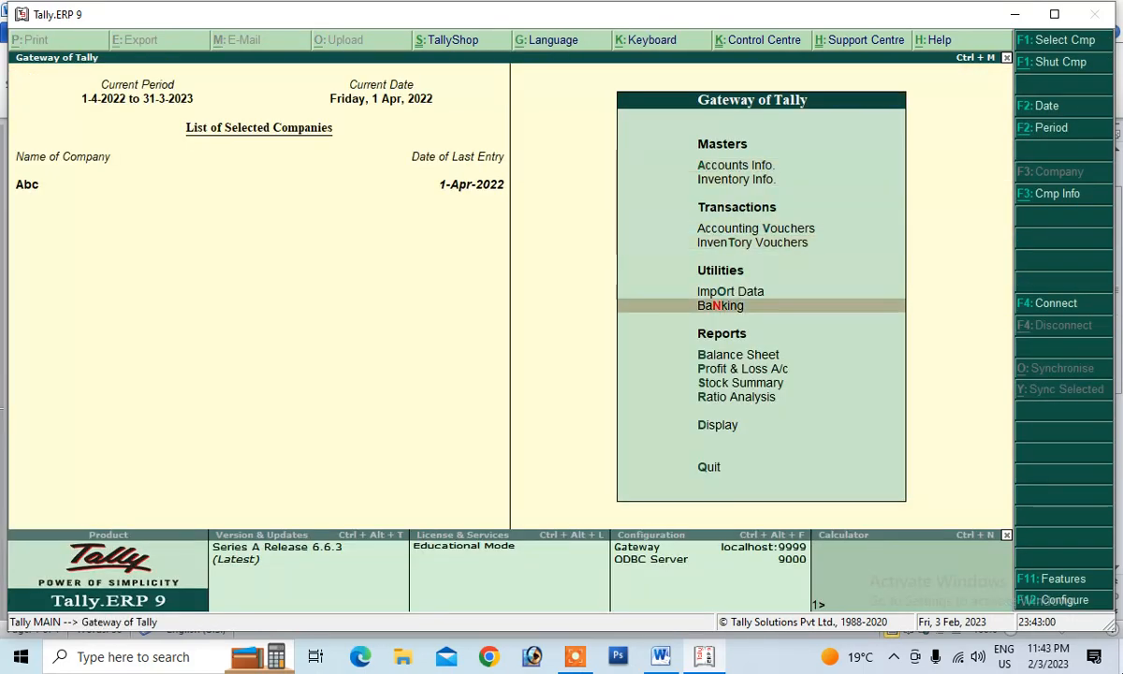
{"action": "key", "text": "Down"}
{"action": "key", "text": "Return"}
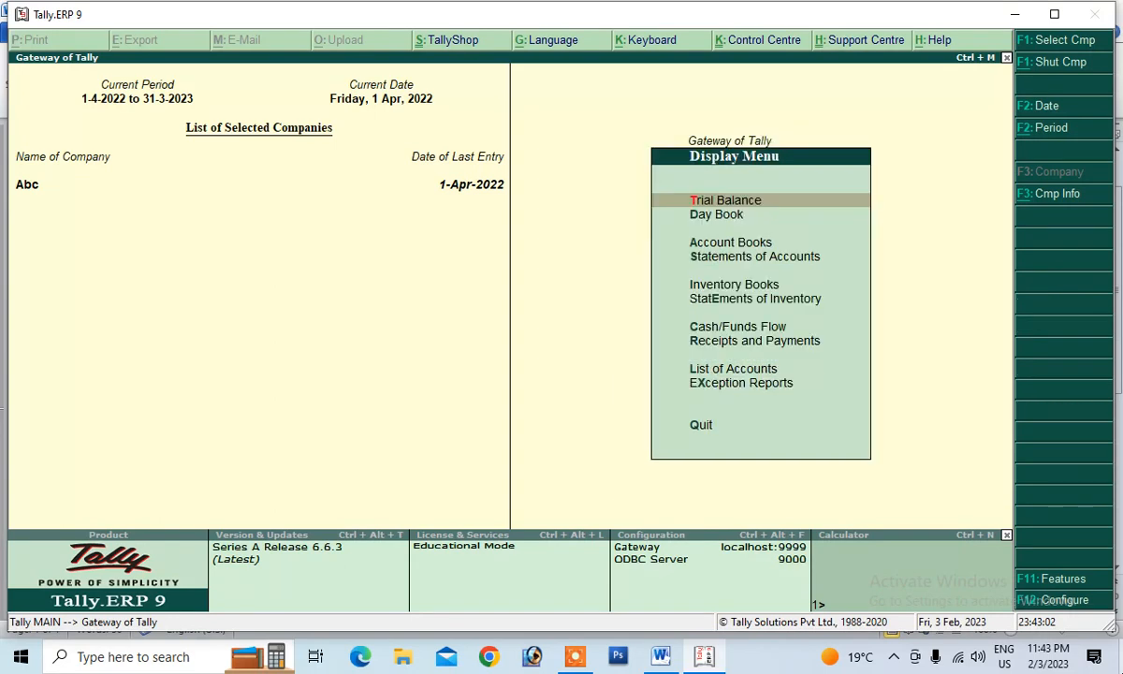
Step: View the customer's ledger interest in the Interest Receivable report under the interest calculations of the Statements of Accounts
{"action": "key", "text": "Down"}
{"action": "key", "text": "Down"}
{"action": "key", "text": "Down"}
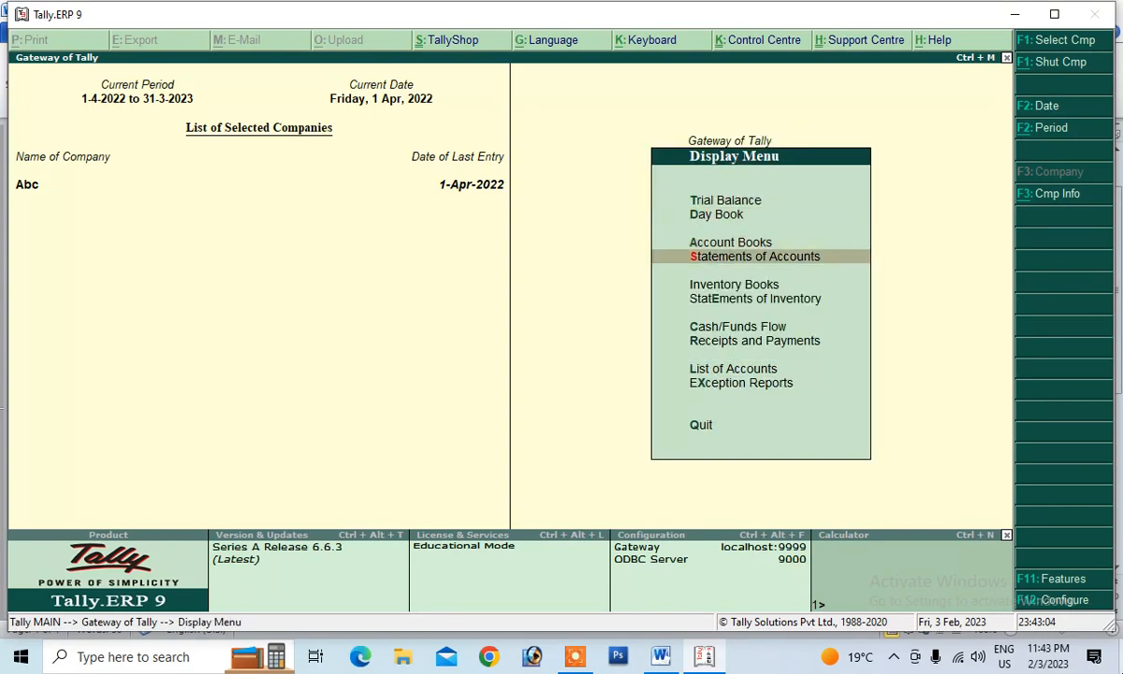
{"action": "key", "text": "Return"}
{"action": "key", "text": "Down"}
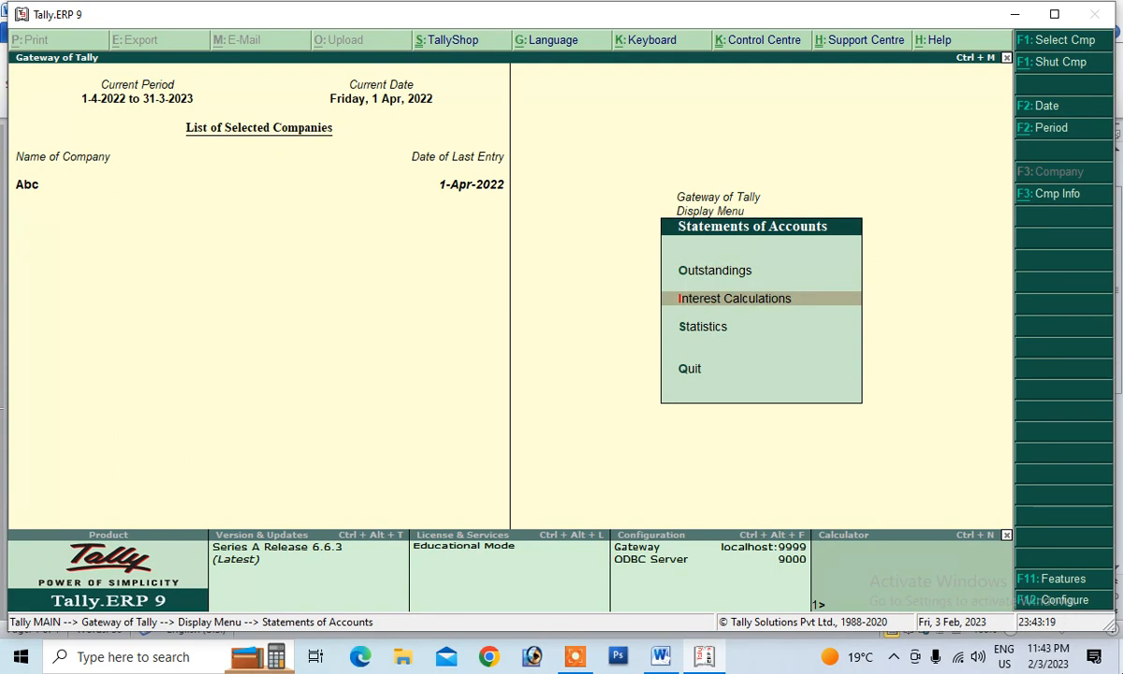
{"action": "key", "text": "Return"}
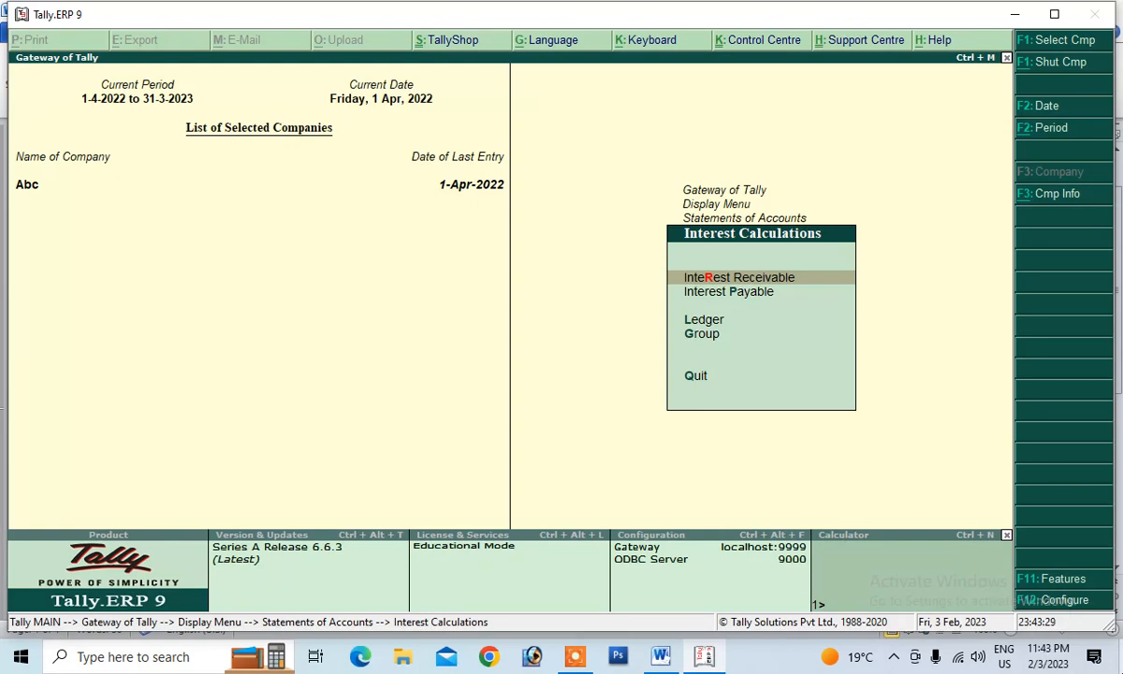
{"action": "key", "text": "Return"}
{"action": "key", "text": "Return"}
{"action": "key", "text": "Return"}
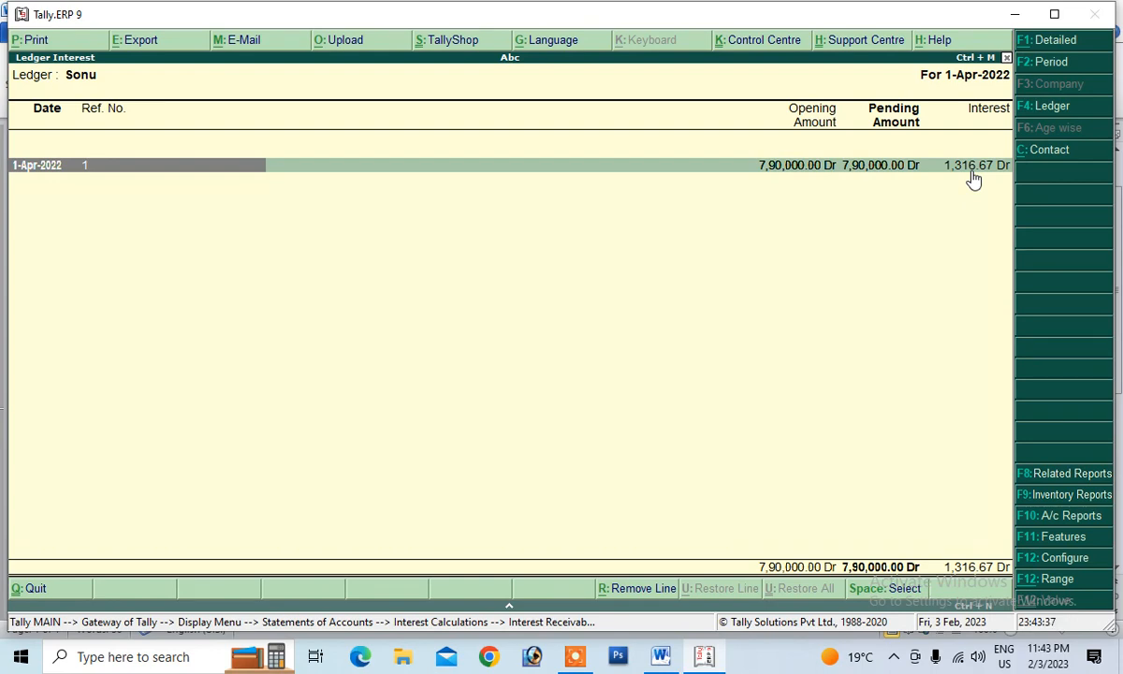
Step: View the supplier's interest in the Interest Payable report, expanding it from Current Liabilities down to the Sundry Creditors ledger
{"action": "key", "text": "Escape"}
{"action": "key", "text": "Escape"}
{"action": "key", "text": "Escape"}
{"action": "key", "text": "Escape"}
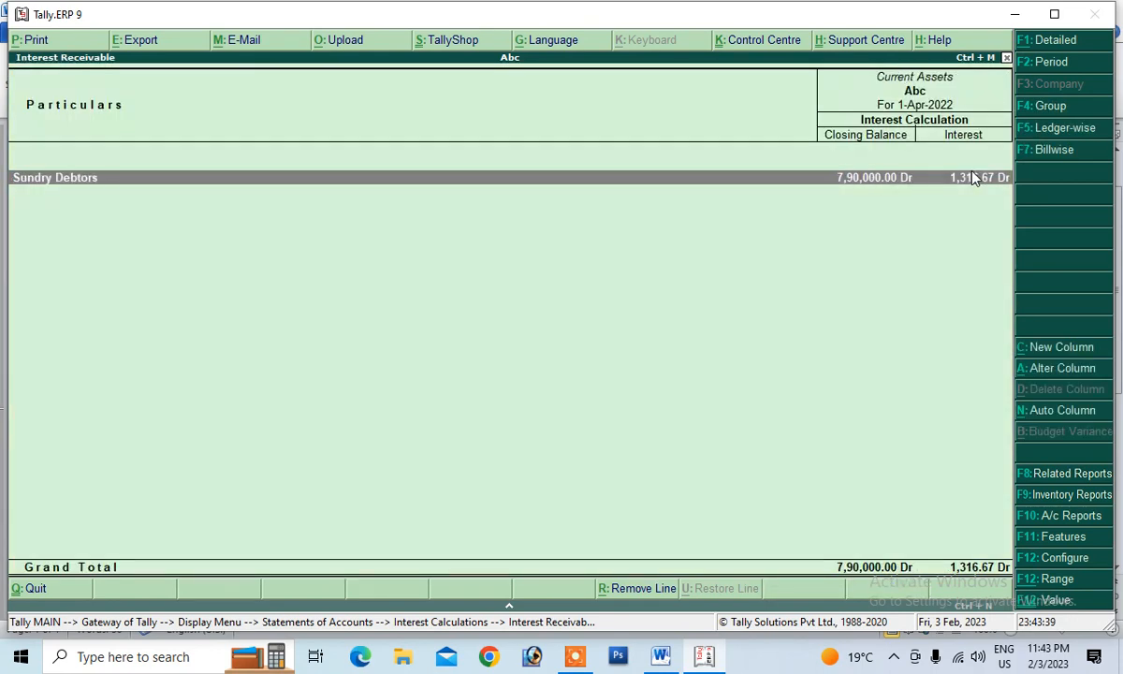
{"action": "key", "text": "Down"}
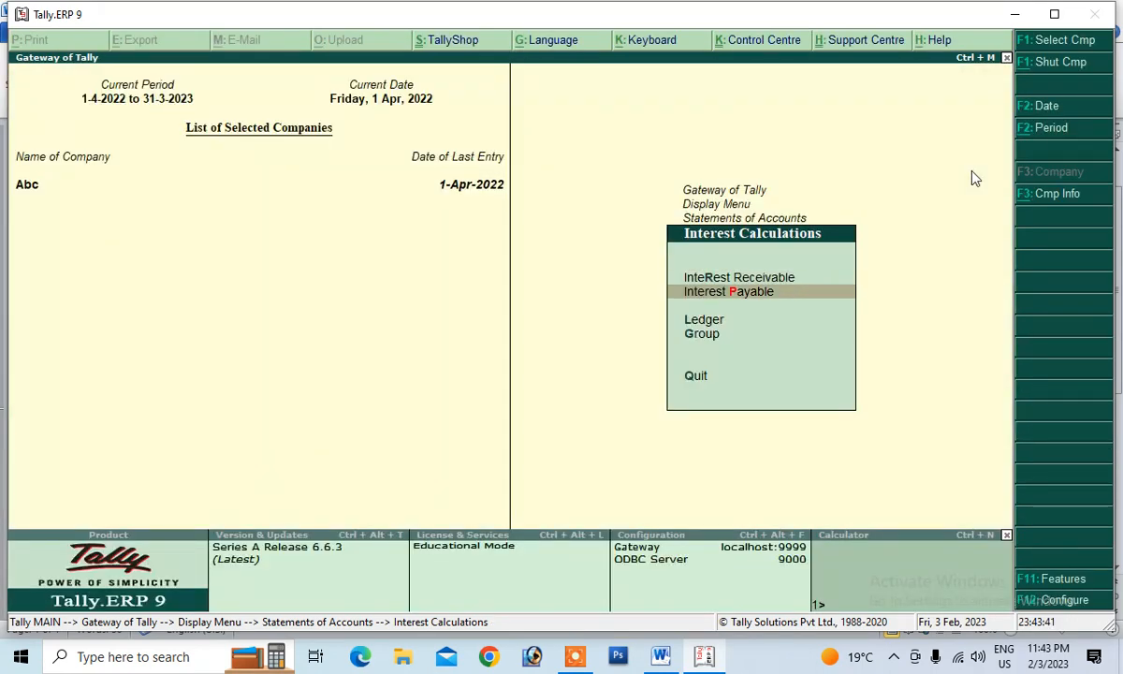
{"action": "key", "text": "Return"}
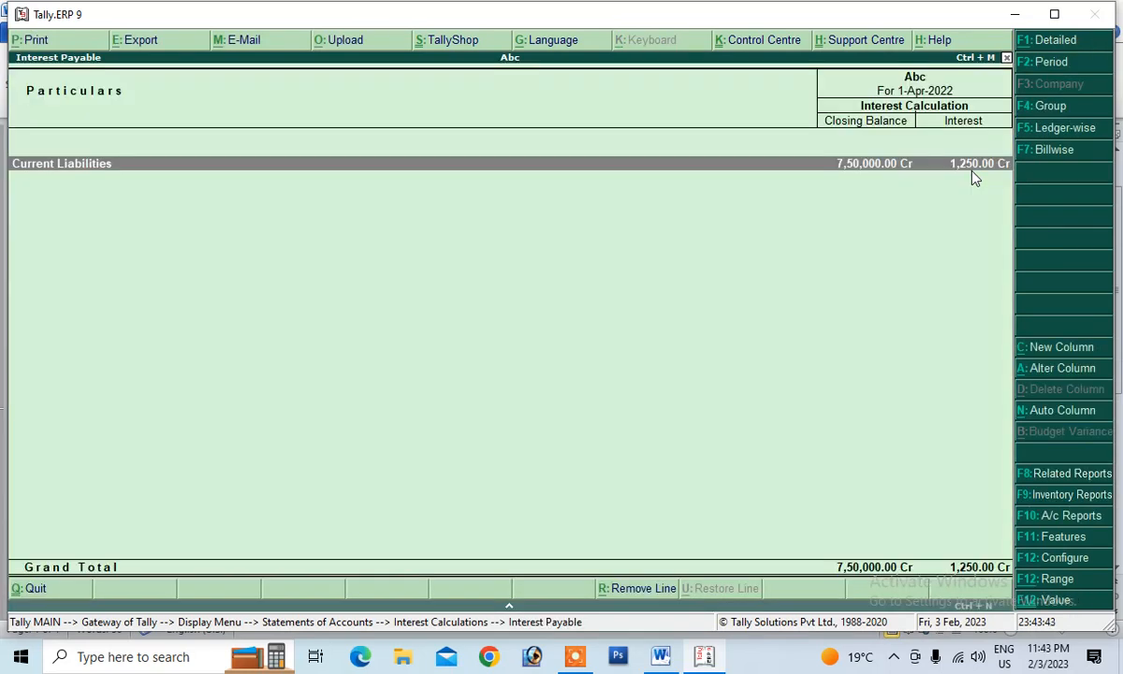
{"action": "key", "text": "Return"}
{"action": "key", "text": "Return"}
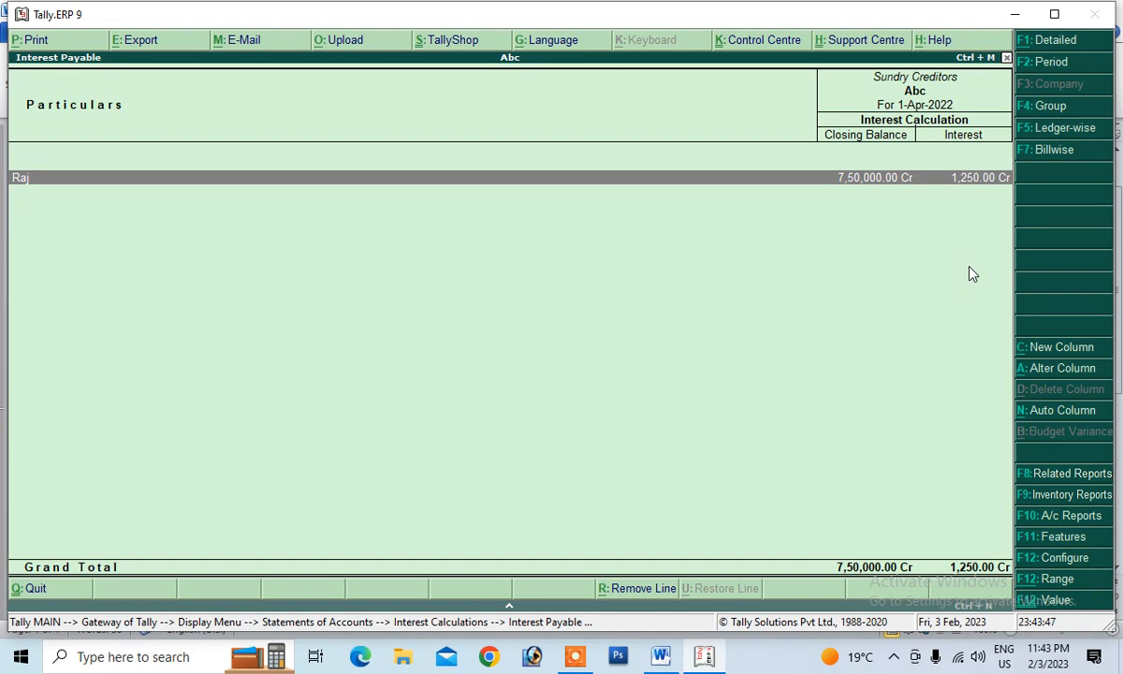
Step: Leave the interest reports and return to the Gateway of Tally
{"action": "key", "text": "Escape"}
{"action": "key", "text": "Escape"}
{"action": "key", "text": "Escape"}
{"action": "key", "text": "Escape"}
{"action": "key", "text": "Escape"}
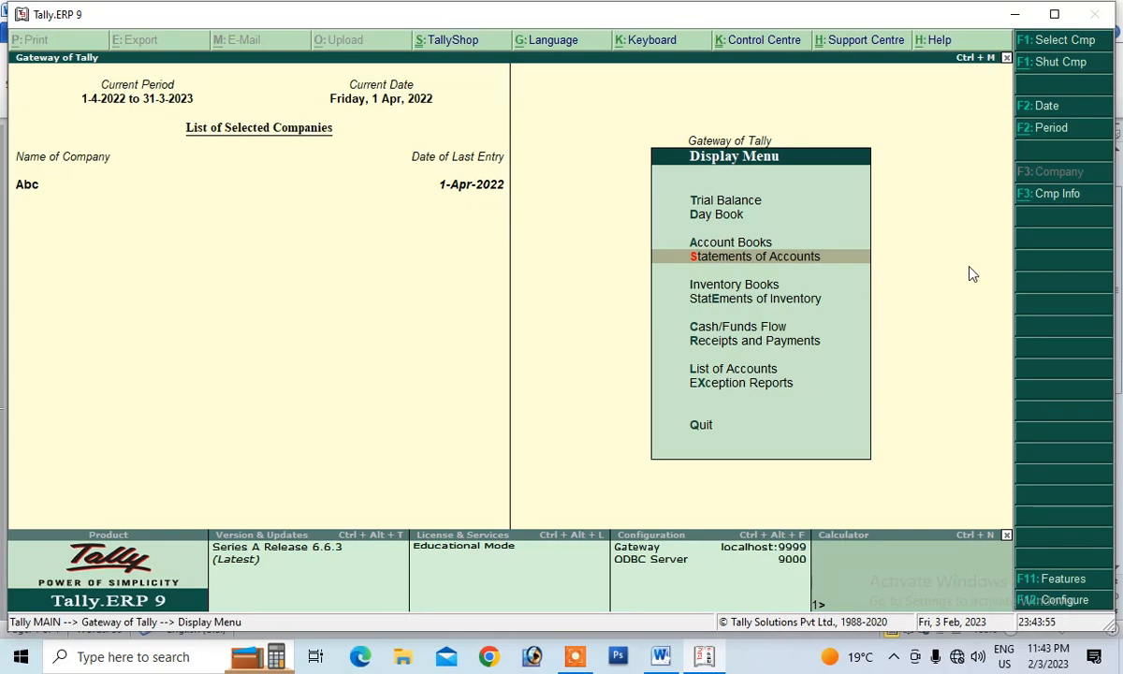
{"action": "key", "text": "Escape"}
{"action": "key", "text": "Up"}
{"action": "key", "text": "Up"}
{"action": "key", "text": "Up"}
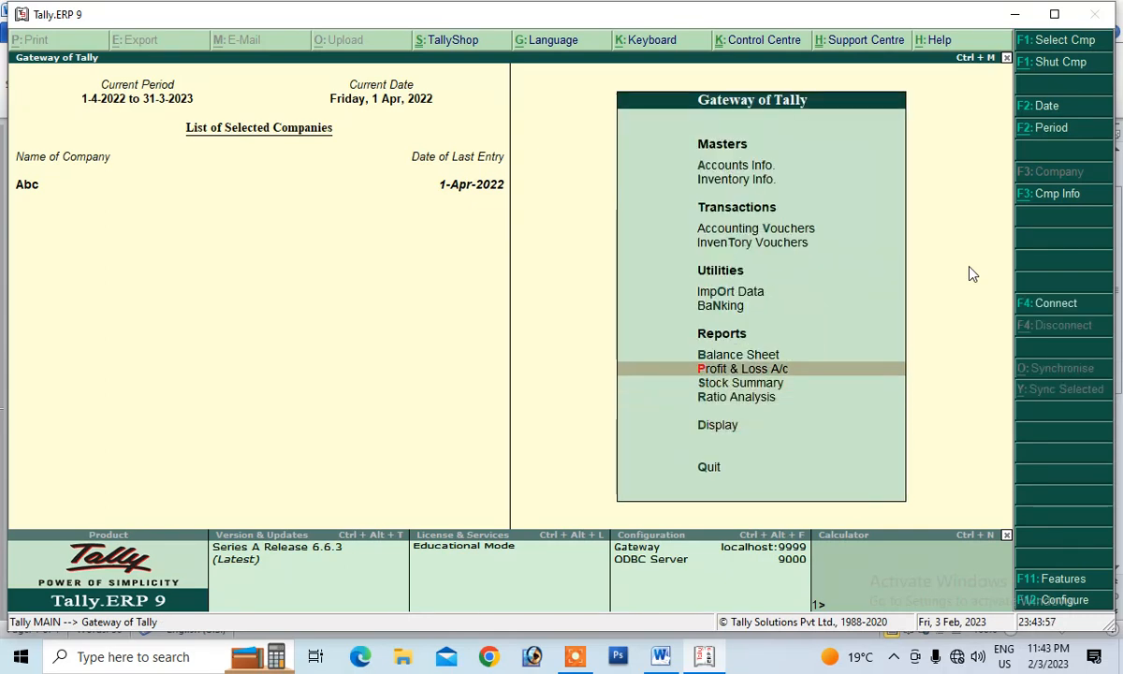
{"action": "key", "text": "Up"}
{"action": "key", "text": "Up"}
{"action": "key", "text": "Up"}
{"action": "key", "text": "Up"}
{"action": "key", "text": "Up"}
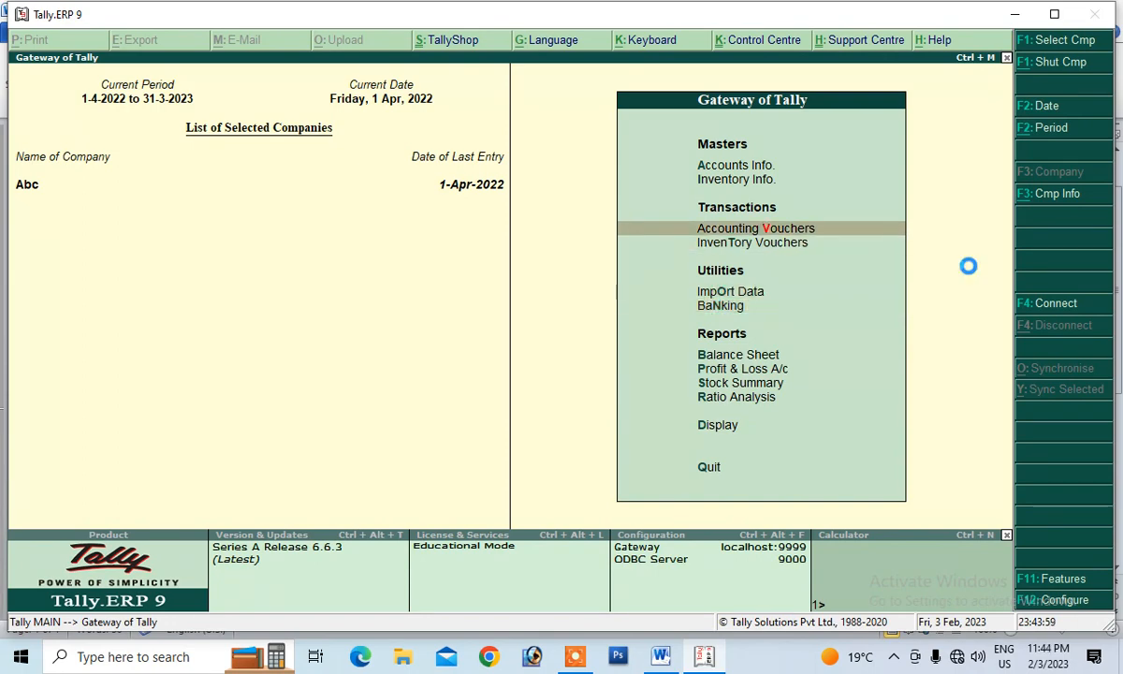
{"action": "key", "text": "Return"}
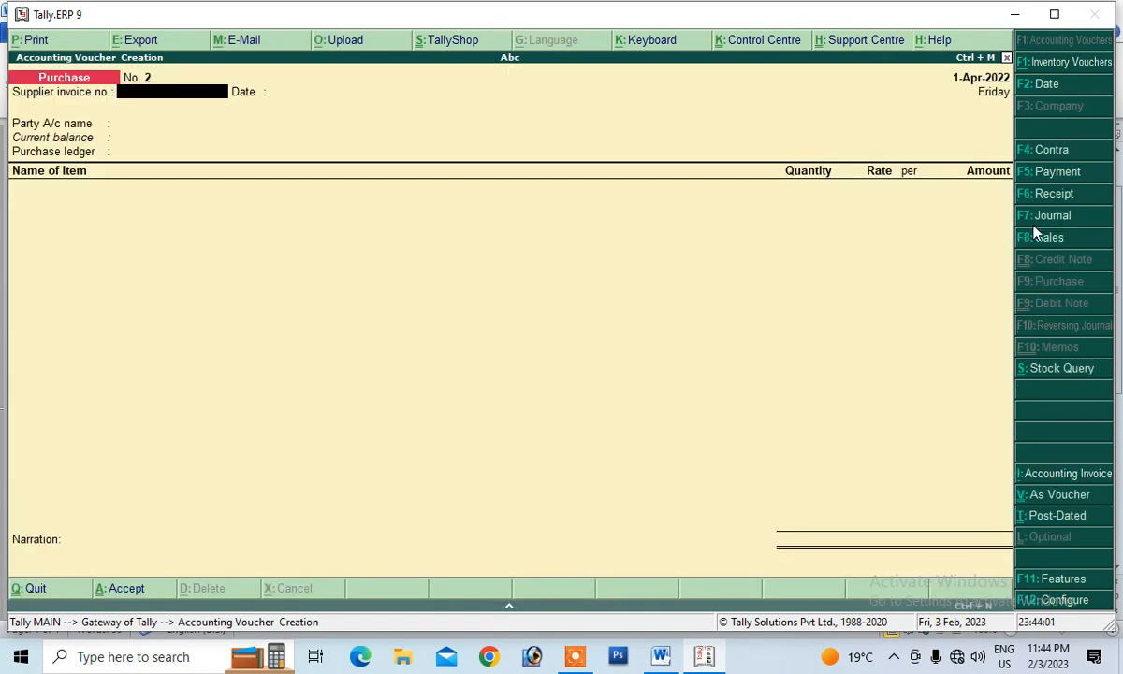
{"action": "key", "text": "F5"}
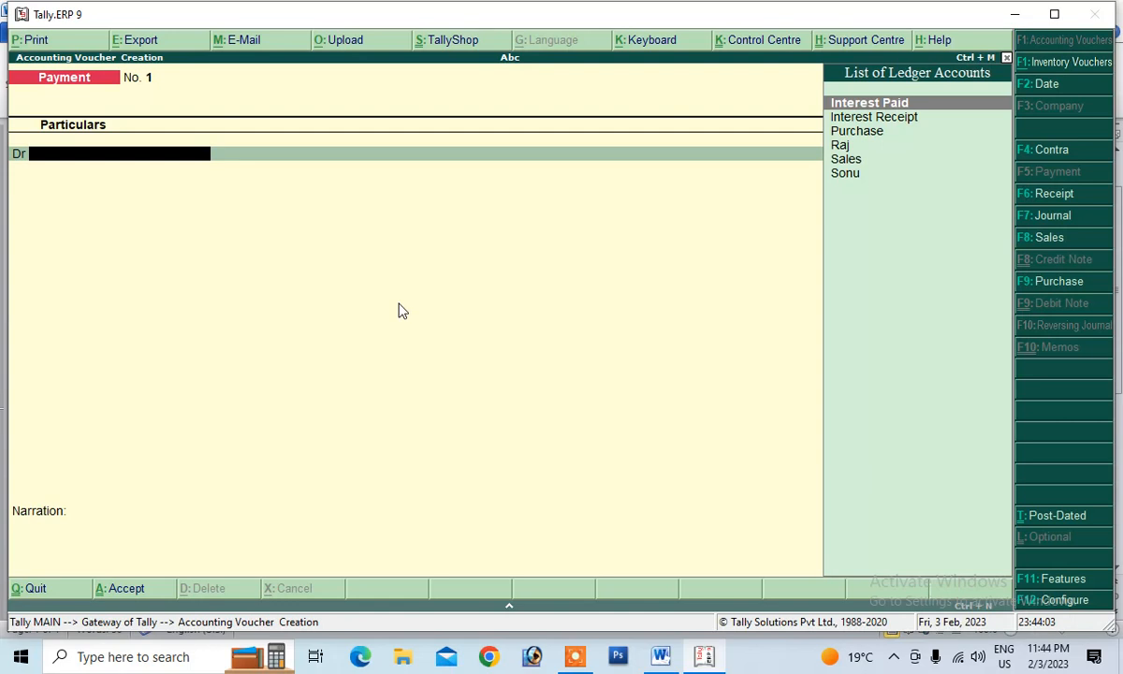
{"action": "key", "text": "Down"}
{"action": "key", "text": "Down"}
{"action": "key", "text": "Down"}
{"action": "key", "text": "Return"}
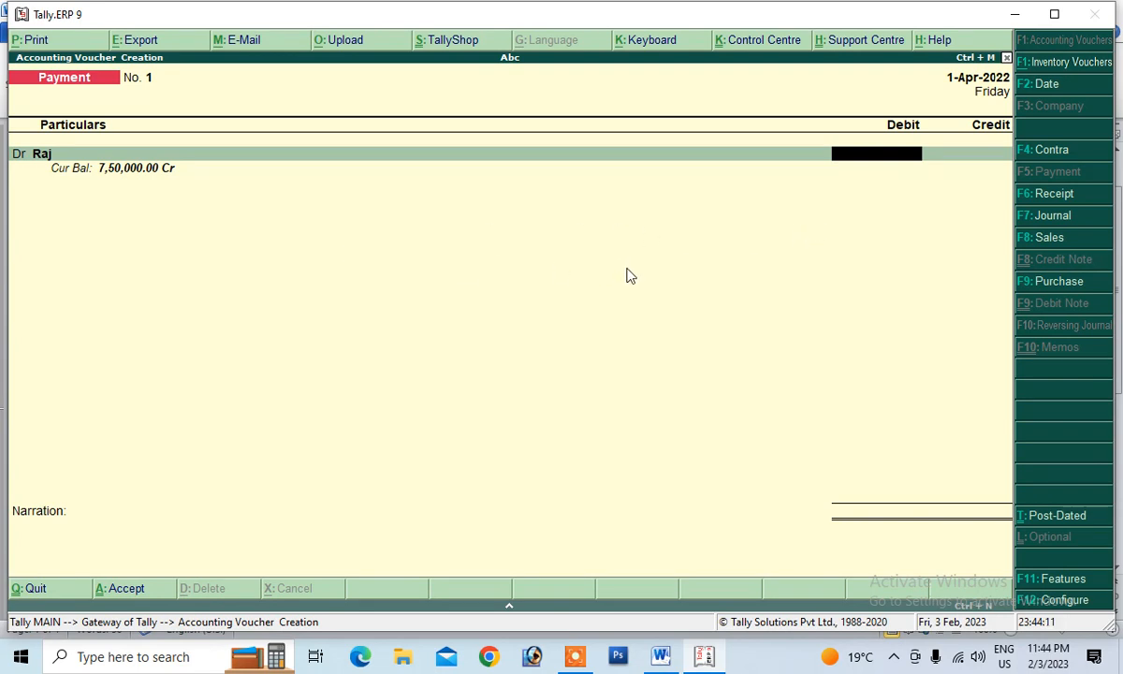
{"action": "left_click", "coordinate": [1031, 194]}
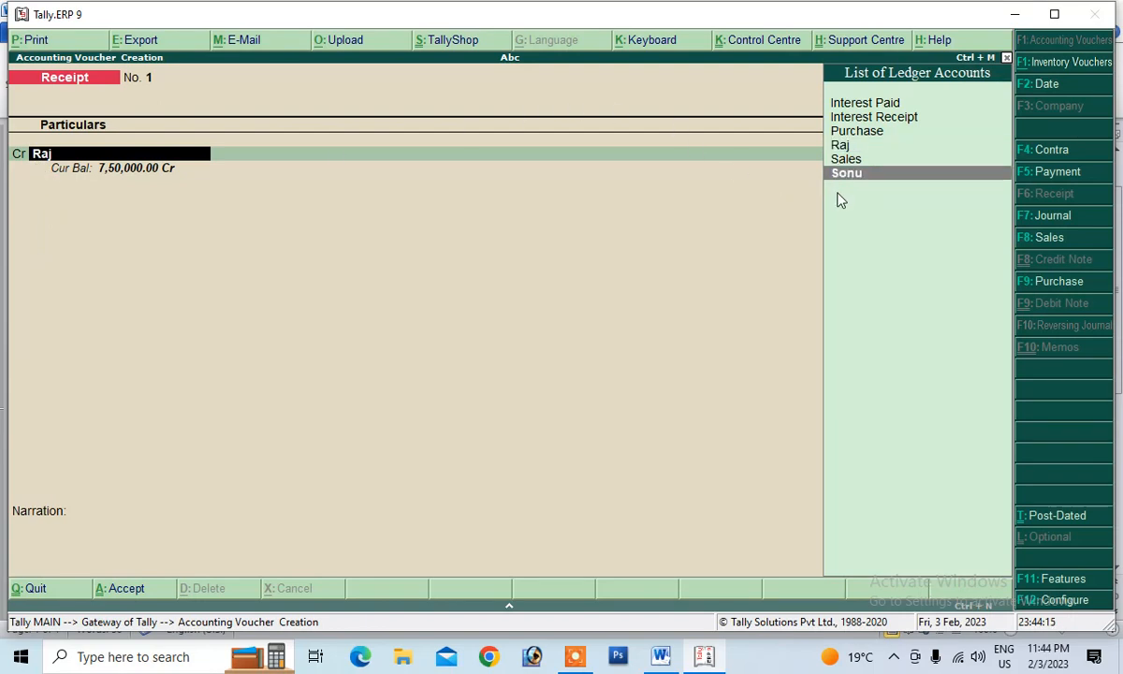
{"action": "key", "text": "Return"}
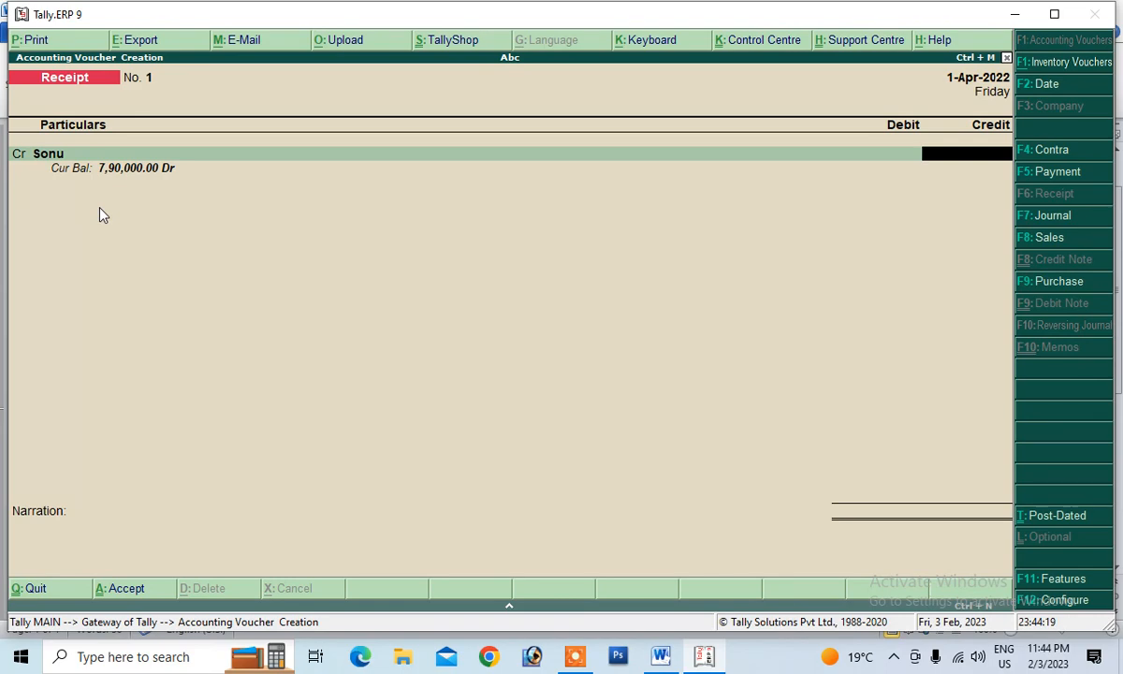
{"action": "key", "text": "Escape"}
{"action": "key", "text": "Return"}
{"action": "key", "text": "Escape"}
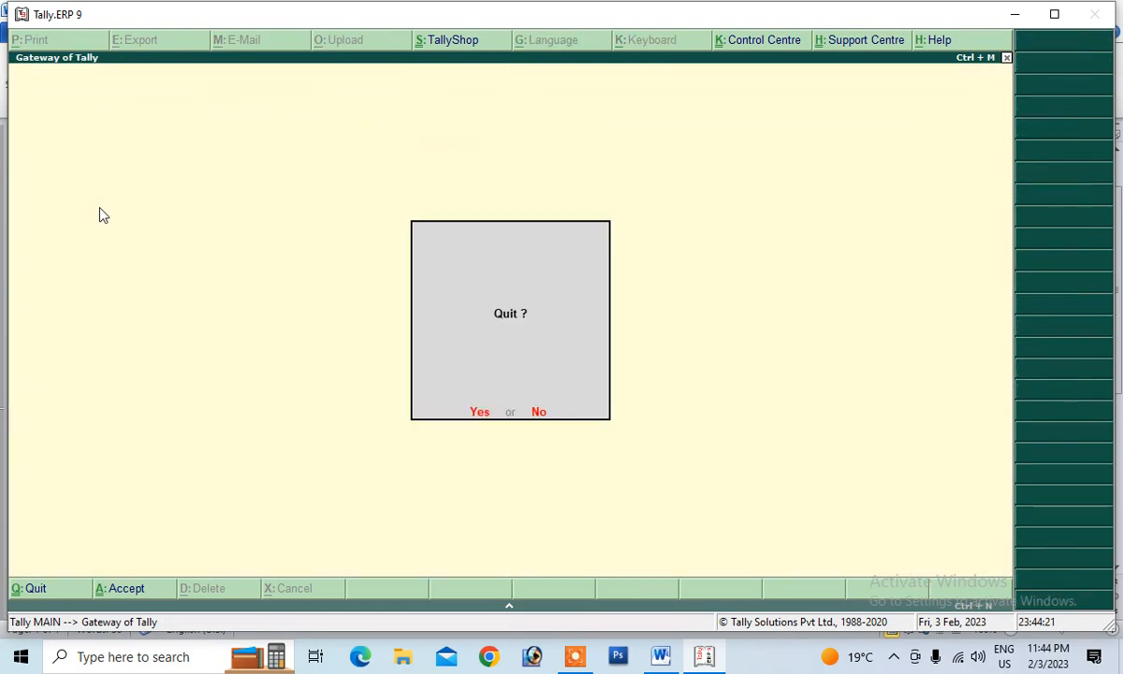
{"action": "key", "text": "Escape"}
Step: Start accounting voucher entry and switch the voucher type to Journal
{"action": "key", "text": "Down"}
{"action": "key", "text": "Down"}
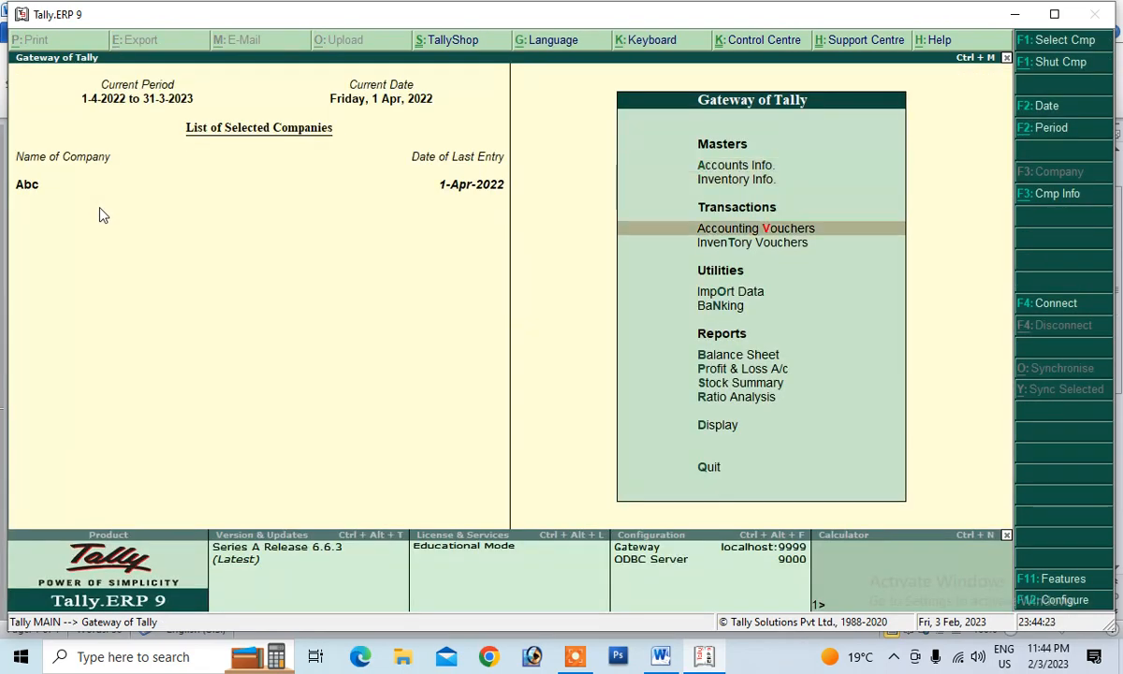
{"action": "key", "text": "Return"}
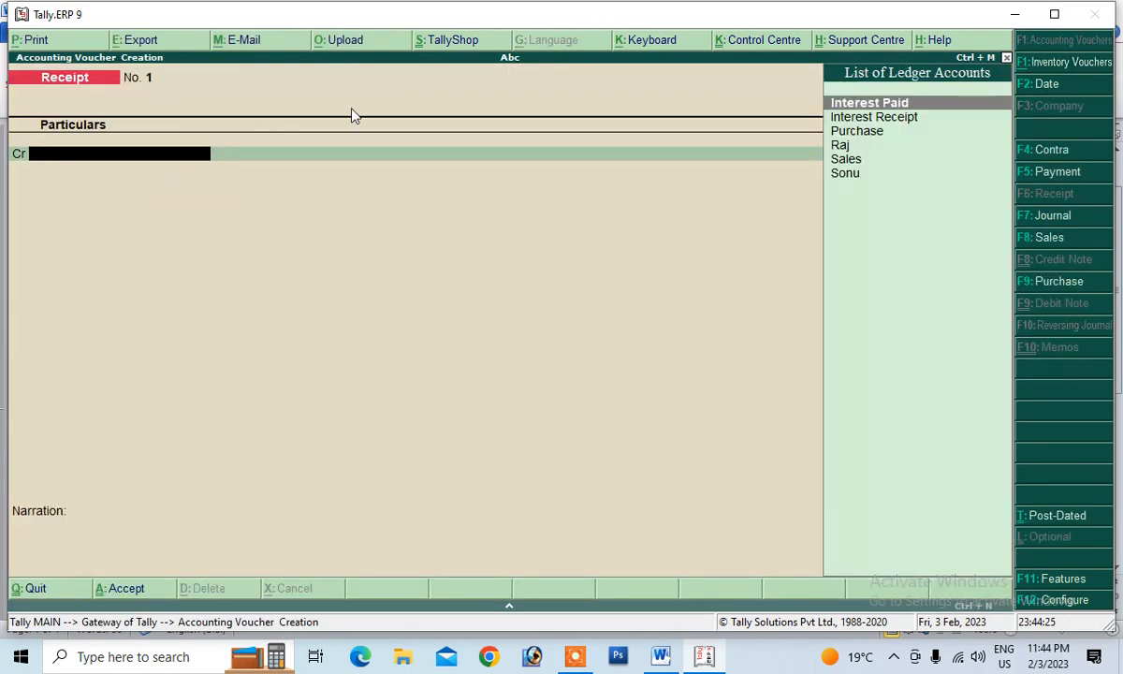
{"action": "left_click", "coordinate": [1043, 215]}
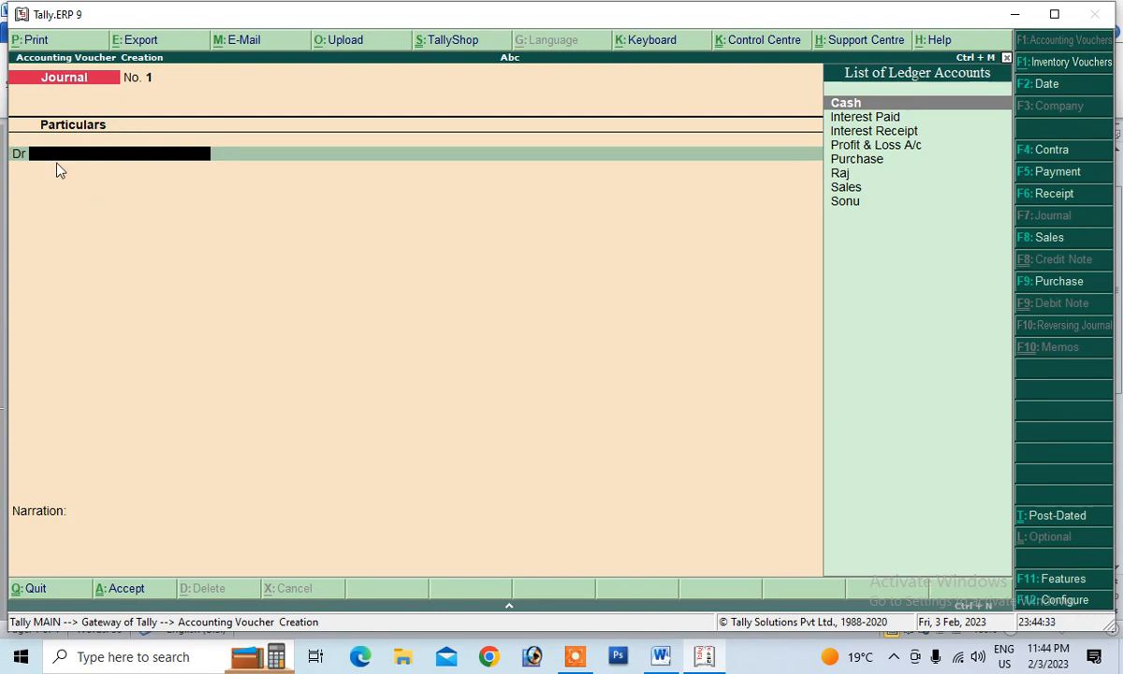
{"action": "key", "text": "Down"}
{"action": "key", "text": "Down"}
{"action": "key", "text": "Down"}
{"action": "key", "text": "Down"}
{"action": "key", "text": "Down"}
{"action": "key", "text": "Down"}
{"action": "key", "text": "Down"}
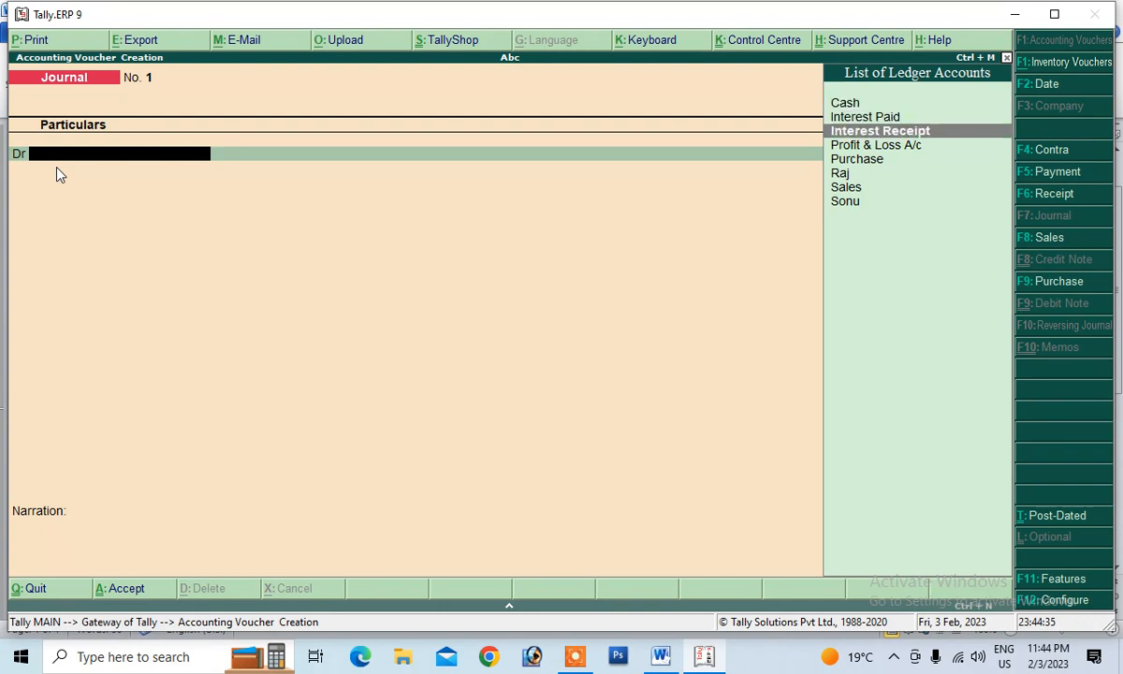
{"action": "key", "text": "Return"}
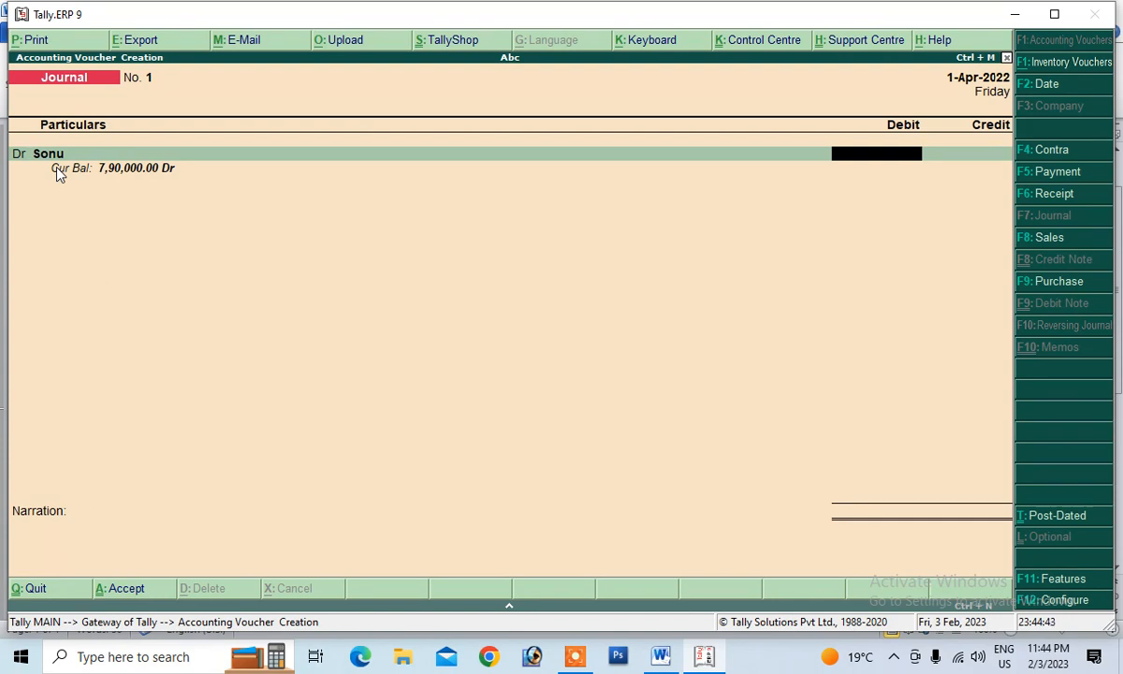
{"action": "key", "text": "Escape"}
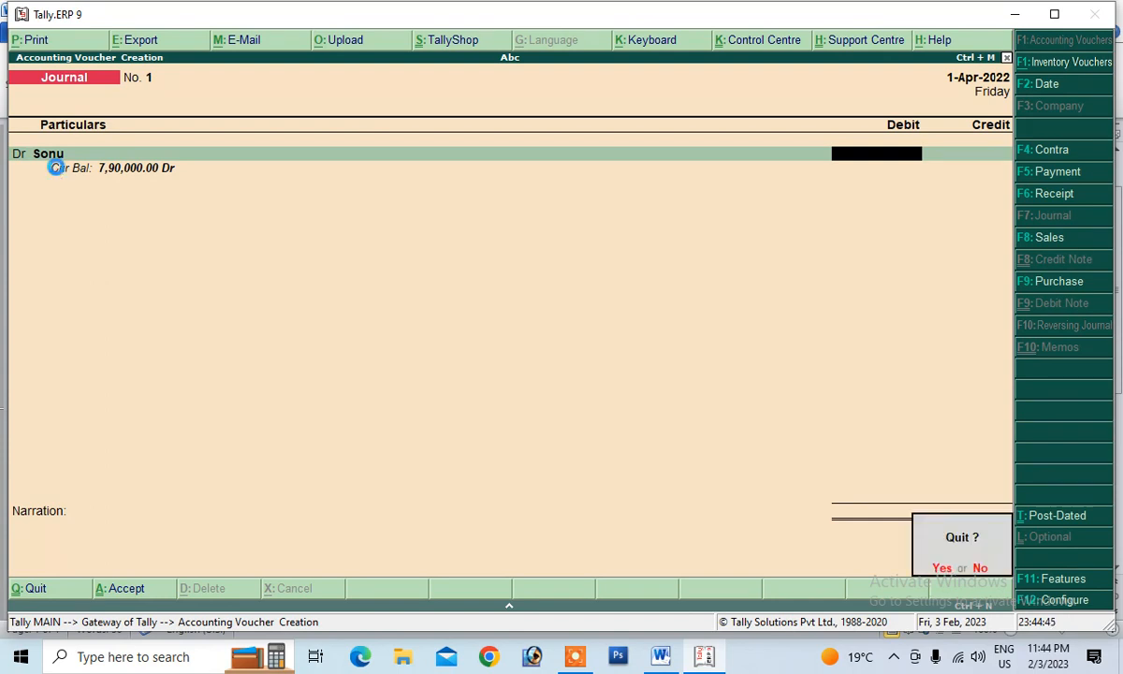
{"action": "key", "text": "Return"}
{"action": "key", "text": "Escape"}
{"action": "key", "text": "Escape"}
Step: Look up the customer interest amount in the Interest Receivable report under the interest calculations of the Statements of Accounts
{"action": "key", "text": "Down"}
{"action": "key", "text": "Down"}
{"action": "key", "text": "Down"}
{"action": "key", "text": "Down"}
{"action": "key", "text": "Down"}
{"action": "key", "text": "Down"}
{"action": "key", "text": "Down"}
{"action": "key", "text": "Down"}
{"action": "key", "text": "Down"}
{"action": "key", "text": "Down"}
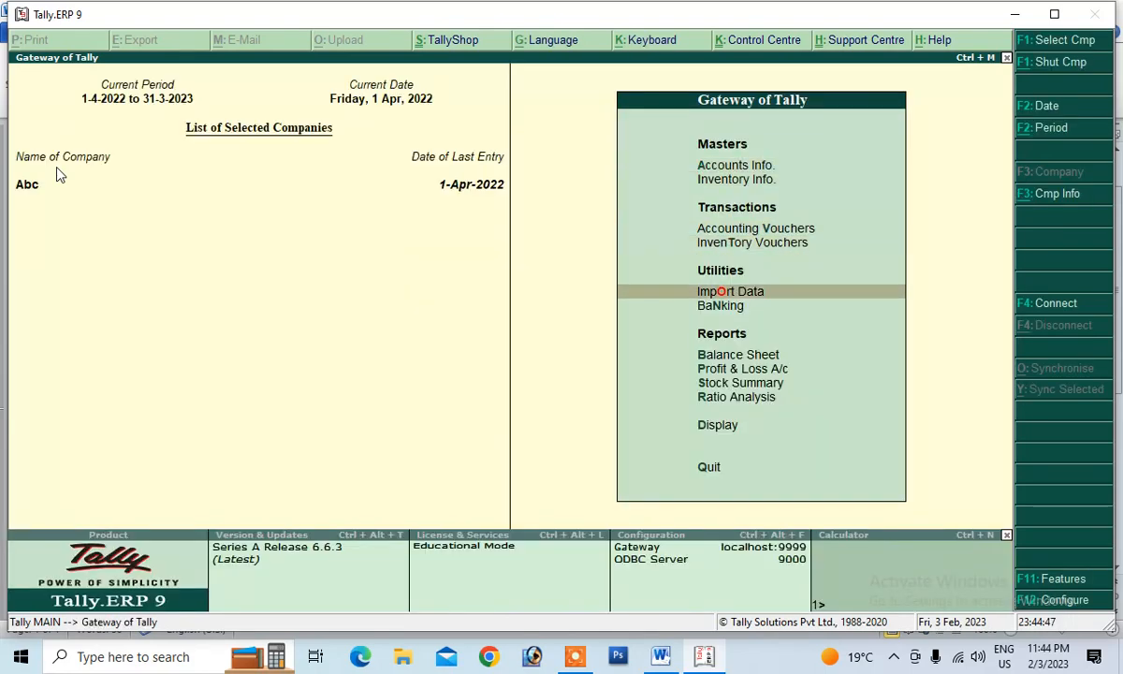
{"action": "key", "text": "Return"}
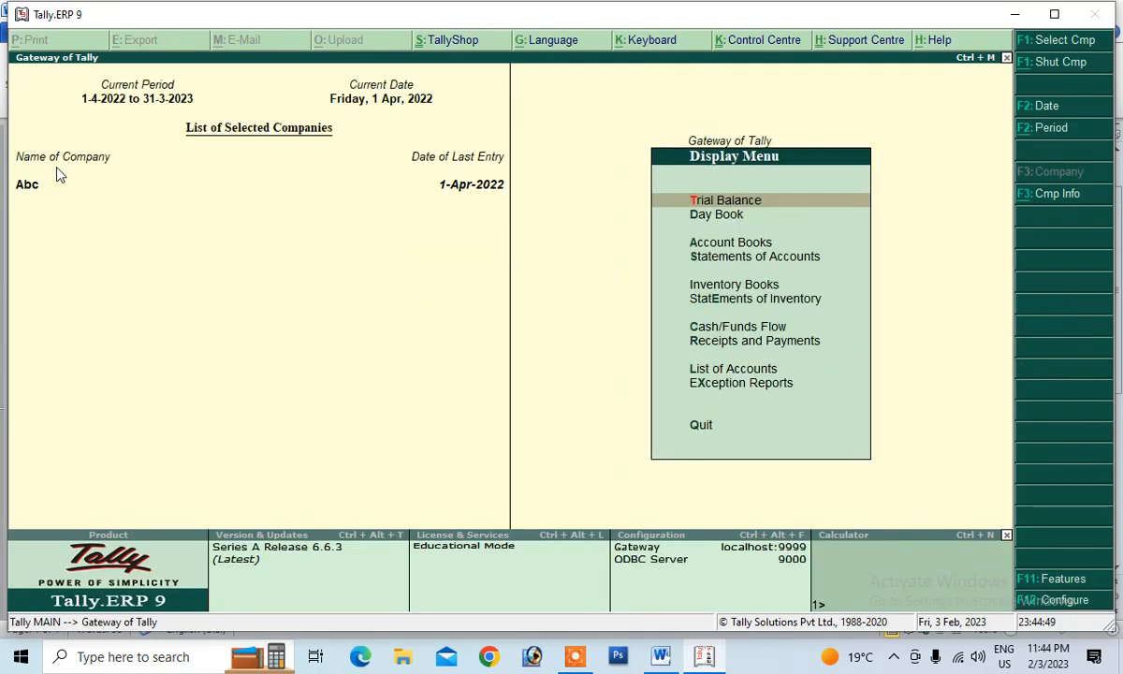
{"action": "key", "text": "Down"}
{"action": "key", "text": "Down"}
{"action": "key", "text": "Down"}
{"action": "key", "text": "Return"}
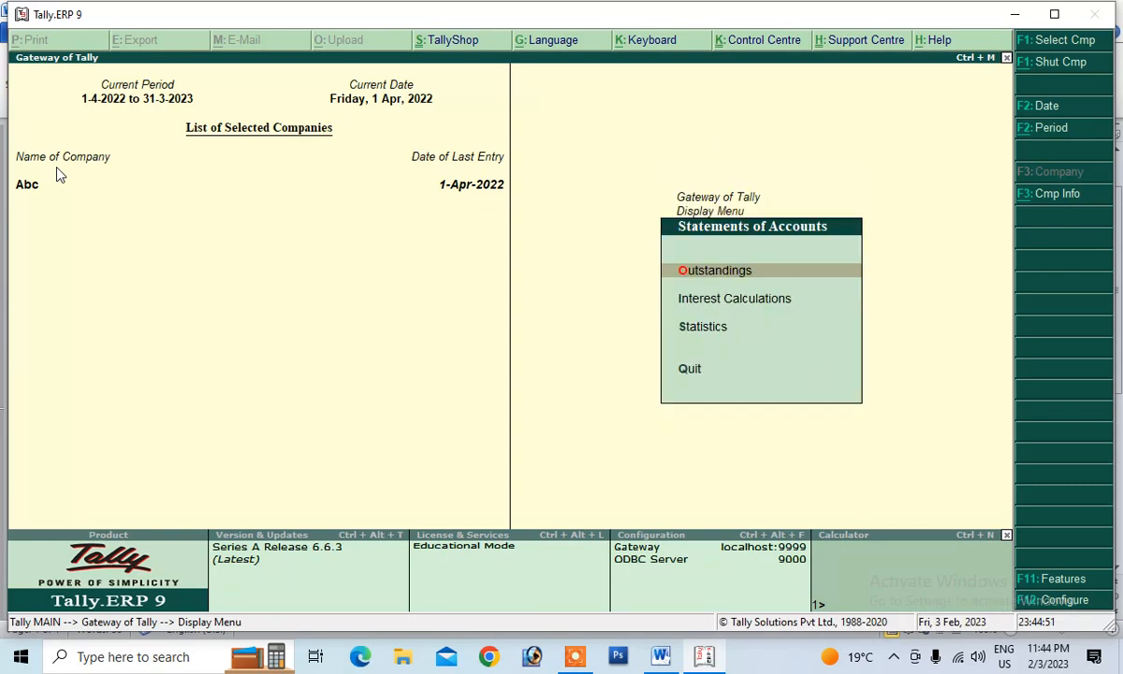
{"action": "key", "text": "Down"}
{"action": "key", "text": "Return"}
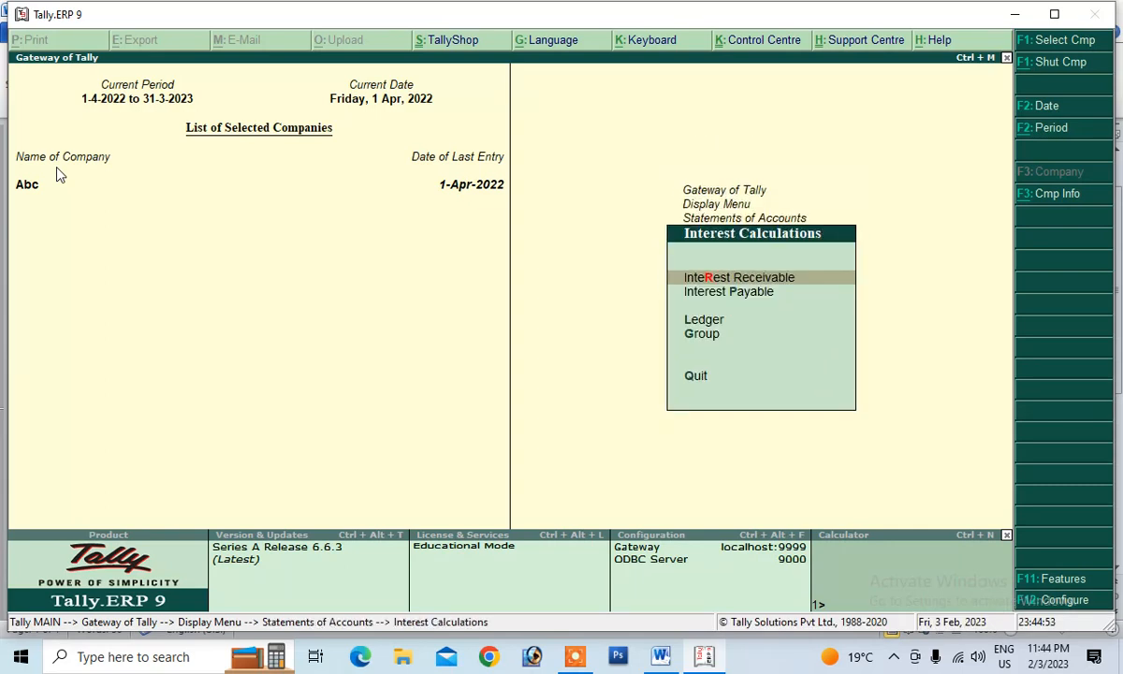
{"action": "key", "text": "Return"}
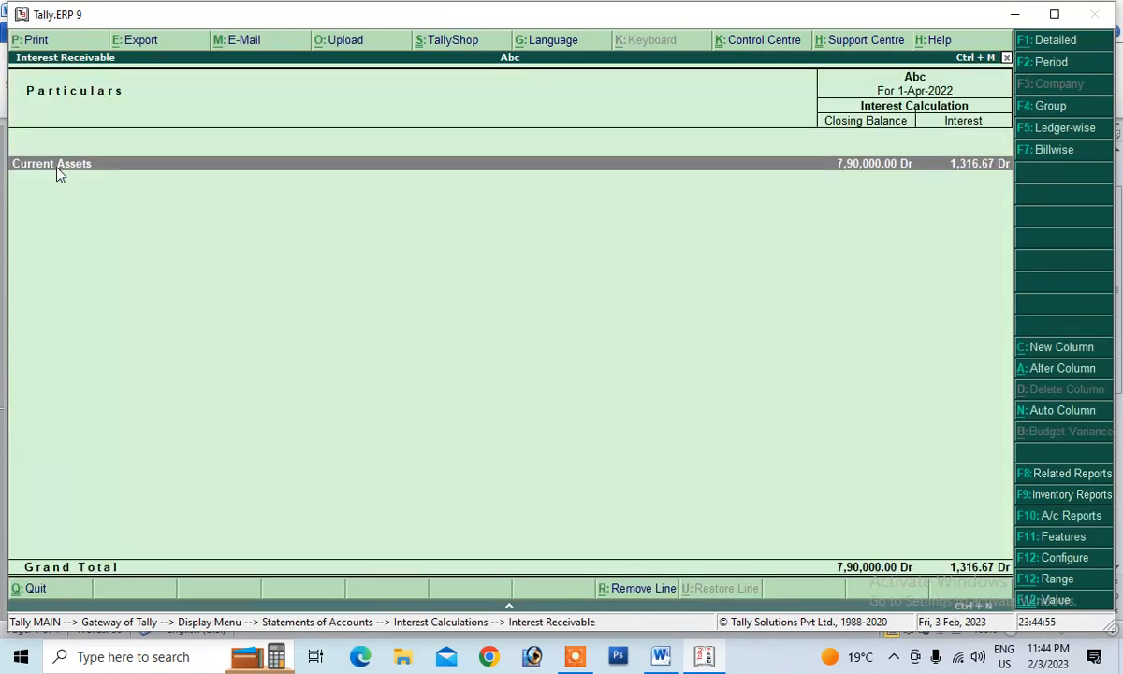
Step: Go back to the Gateway of Tally and reopen accounting voucher entry for a journal voucher
{"action": "key", "text": "Escape"}
{"action": "key", "text": "Escape"}
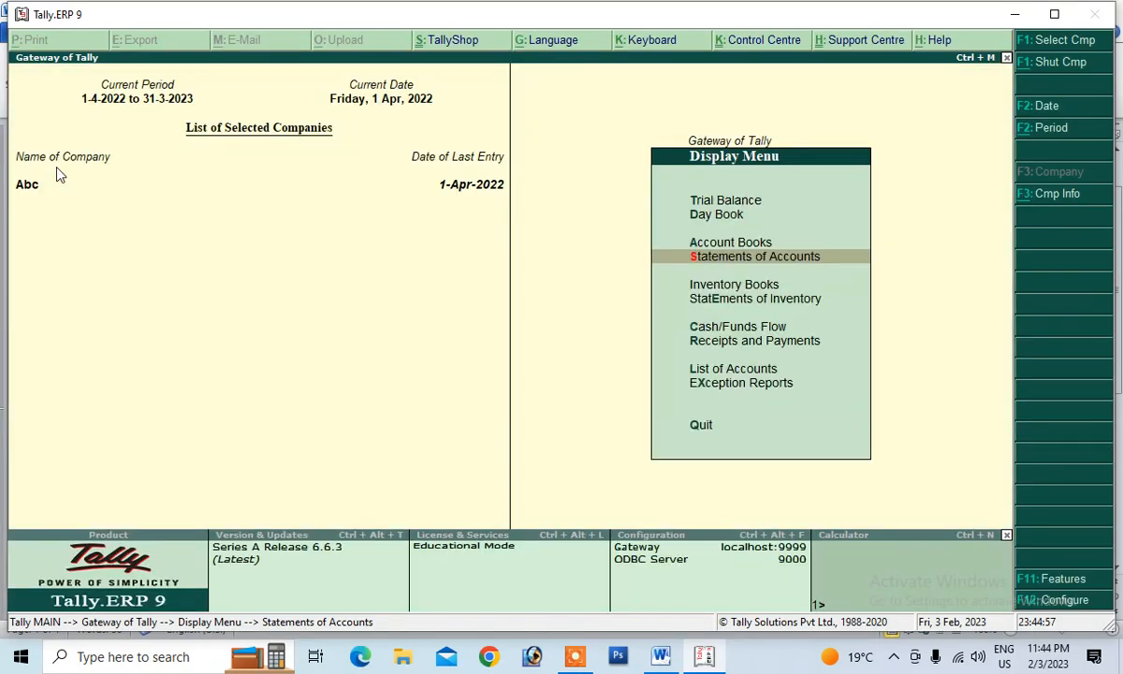
{"action": "key", "text": "Escape"}
{"action": "key", "text": "Up"}
{"action": "key", "text": "Up"}
{"action": "key", "text": "Up"}
{"action": "key", "text": "Up"}
{"action": "key", "text": "Up"}
{"action": "key", "text": "Up"}
{"action": "key", "text": "Up"}
{"action": "key", "text": "Up"}
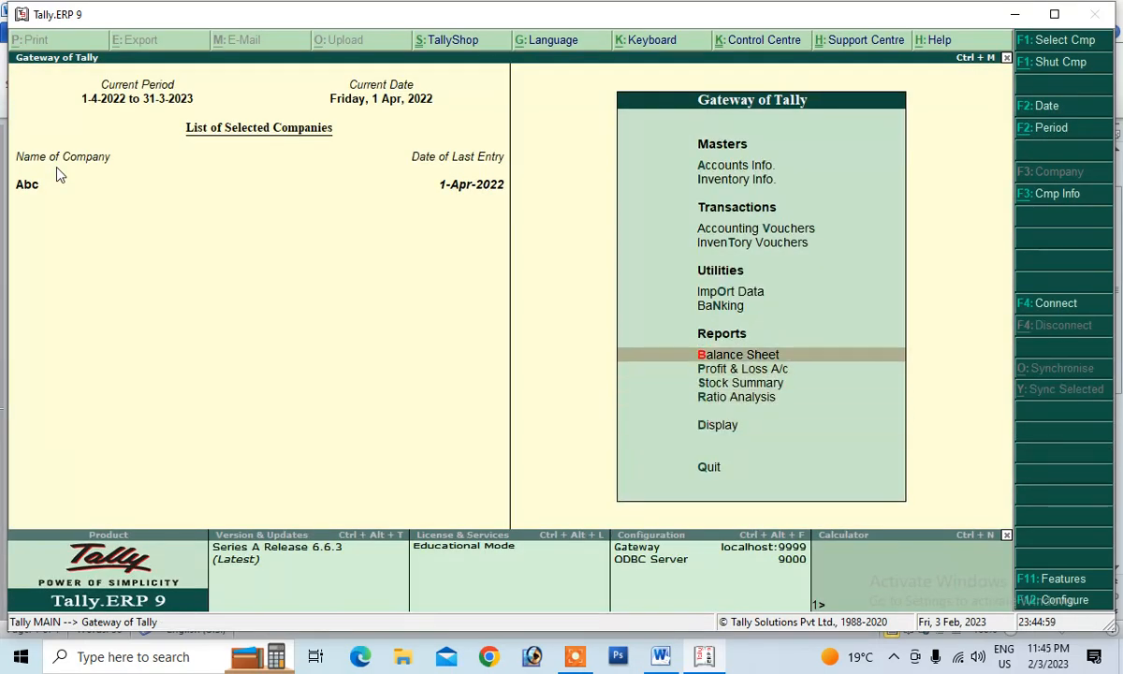
{"action": "key", "text": "Return"}
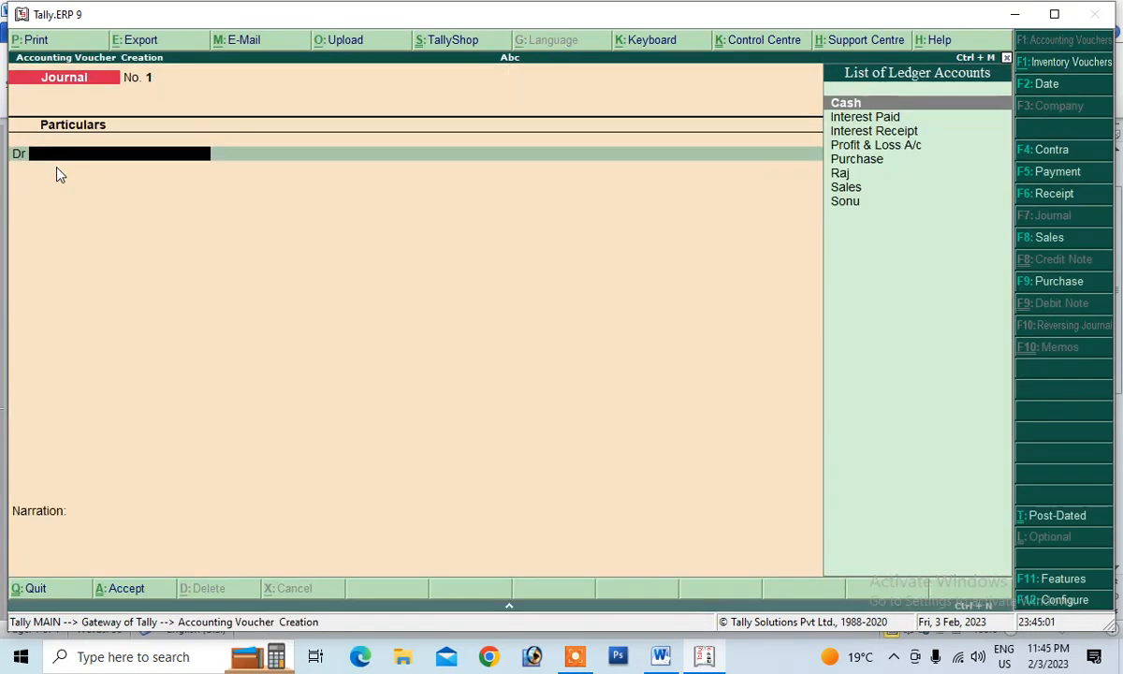
Step: Debit the customer's ledger with 1,316.67 in the journal voucher
{"action": "key", "text": "Down"}
{"action": "key", "text": "Down"}
{"action": "key", "text": "Down"}
{"action": "key", "text": "Down"}
{"action": "key", "text": "Down"}
{"action": "key", "text": "Down"}
{"action": "key", "text": "Down"}
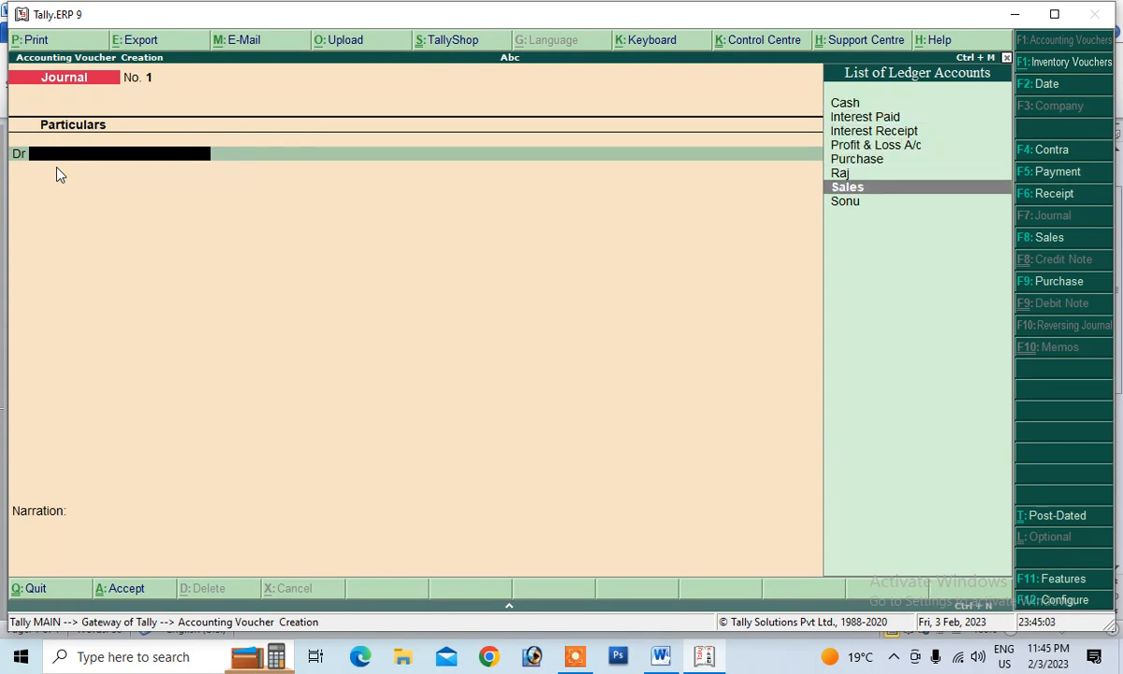
{"action": "key", "text": "Return"}
{"action": "type", "text": "1"}
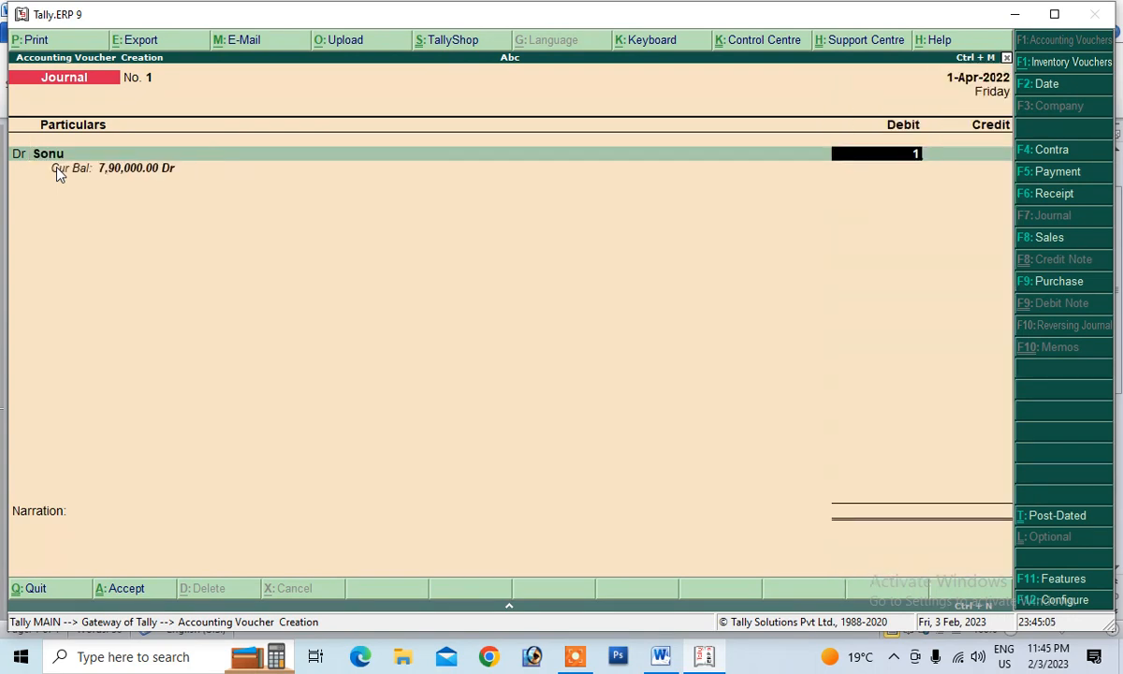
{"action": "type", "text": ",316.67"}
{"action": "key", "text": "Return"}
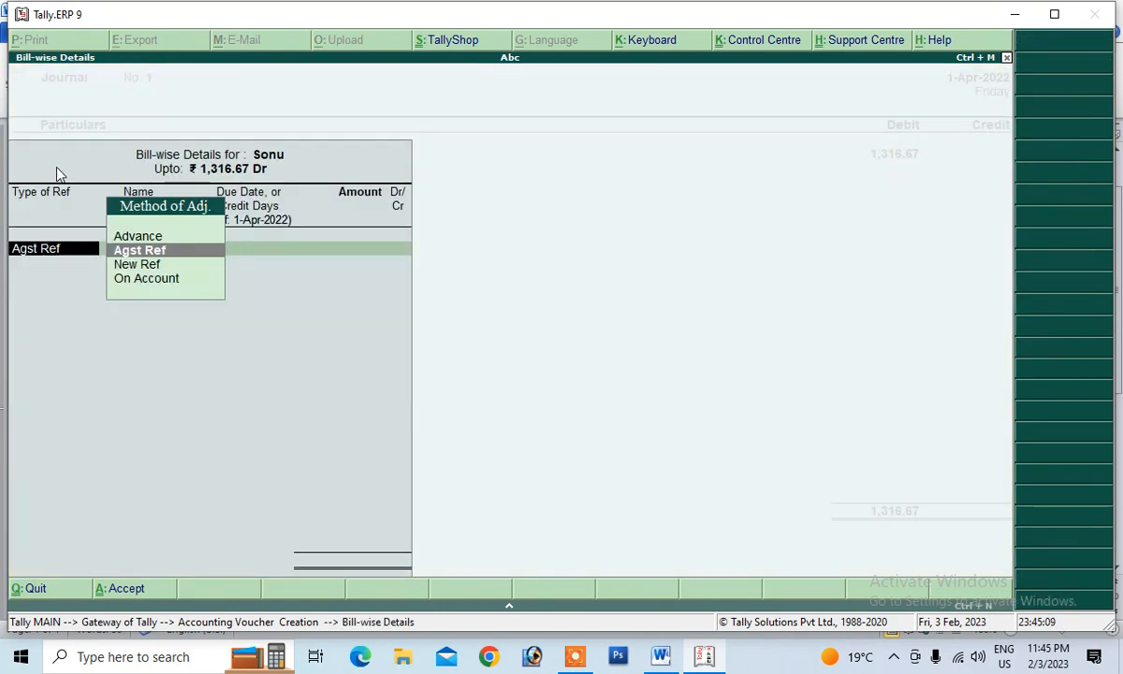
Step: Allocate the debit of 1,316.67 to a New Ref named 1 in the customer's bill-wise details
{"action": "key", "text": "Down"}
{"action": "key", "text": "Return"}
{"action": "key", "text": "Return"}
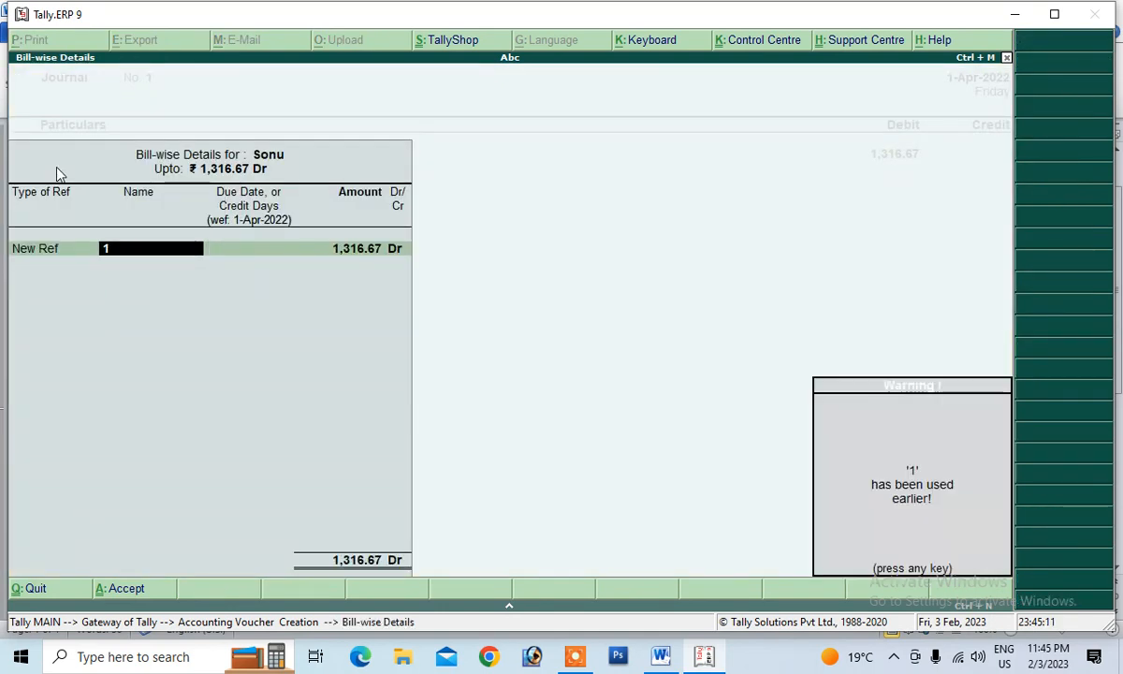
{"action": "key", "text": "Return"}
{"action": "key", "text": "Return"}
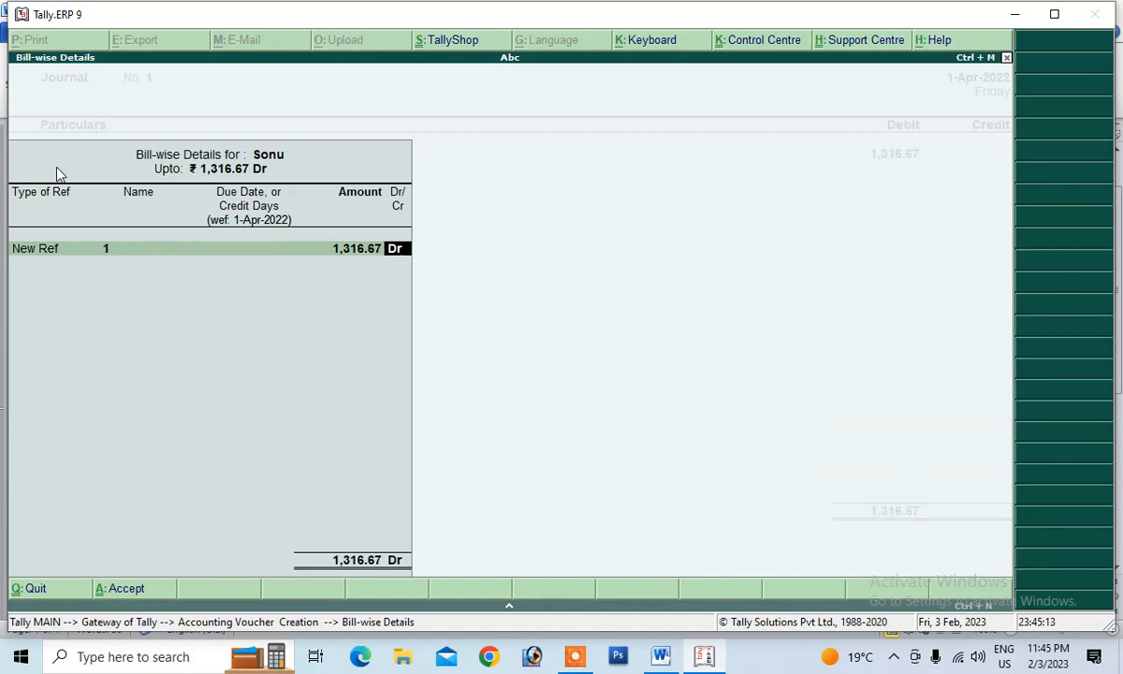
{"action": "key", "text": "Return"}
Step: Accept the interest parameters of 5% per 30-Day Month on Debit Balances Only and start the journal's credit line
{"action": "key", "text": "Return"}
{"action": "key", "text": "Return"}
{"action": "key", "text": "Return"}
{"action": "key", "text": "Return"}
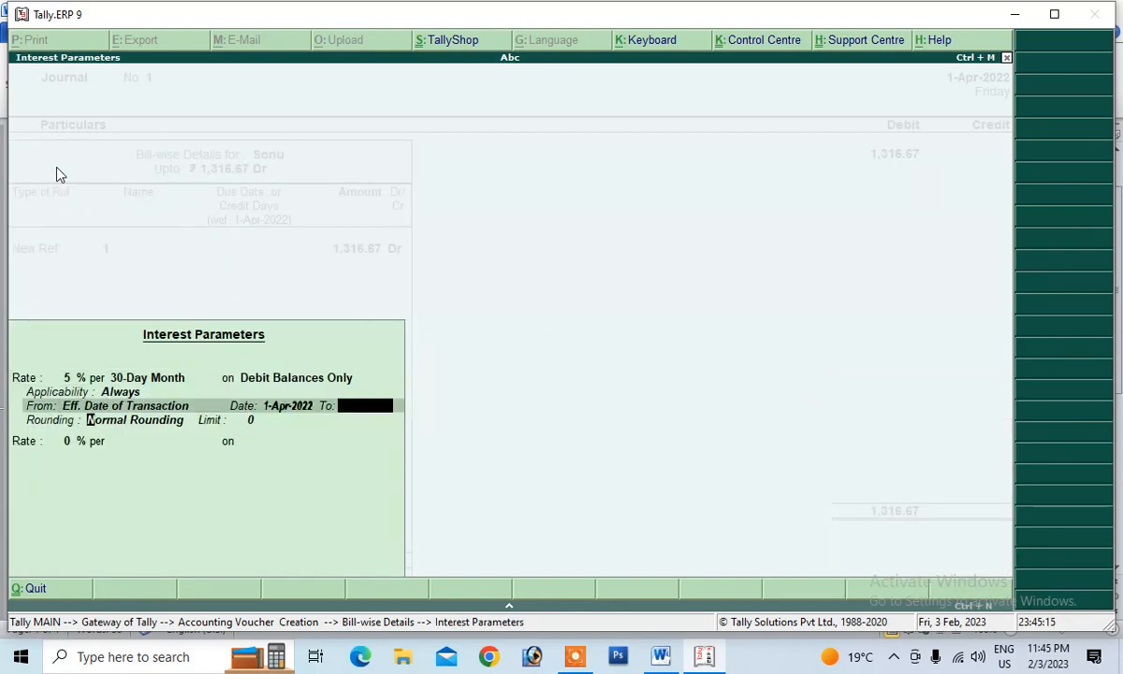
{"action": "key", "text": "Return"}
{"action": "key", "text": "Return"}
{"action": "key", "text": "Return"}
{"action": "key", "text": "Return"}
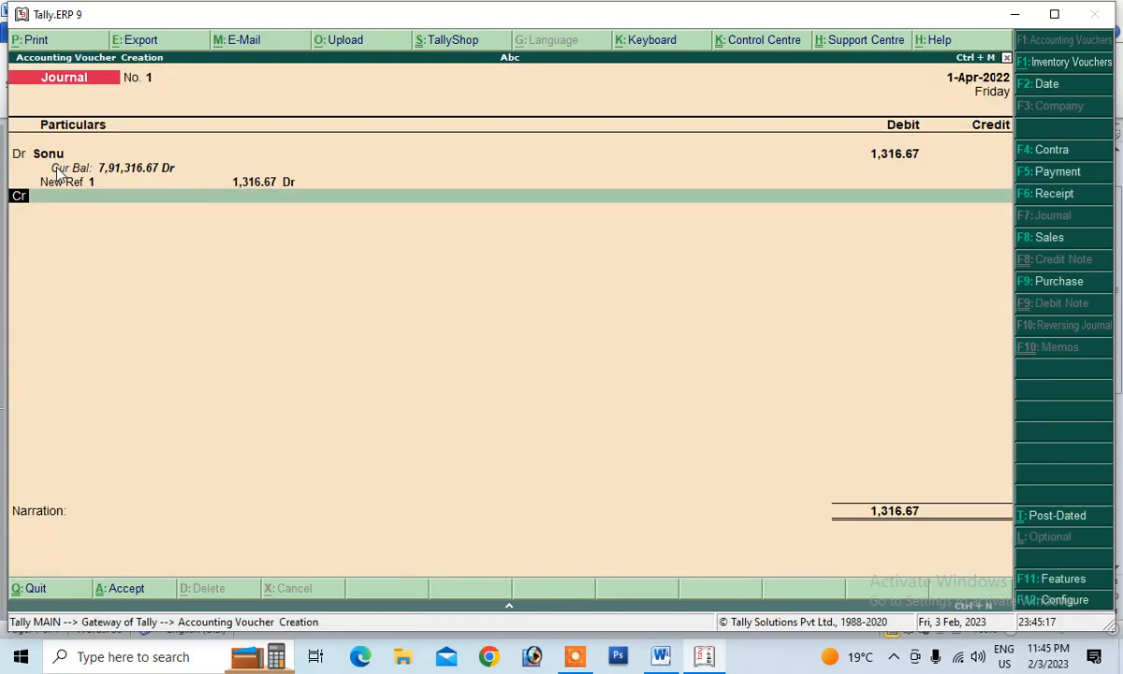
{"action": "key", "text": "Return"}
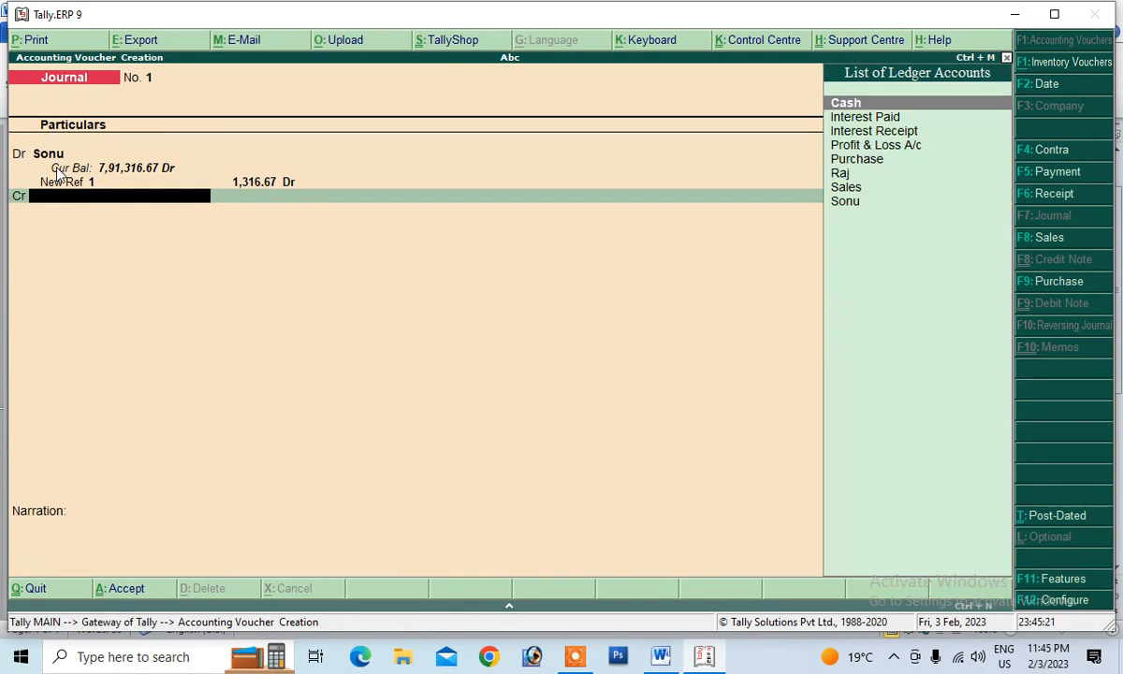
Step: Credit the Interest Receipt ledger with 1,316.67 in the journal voucher
{"action": "key", "text": "Down"}
{"action": "key", "text": "Down"}
{"action": "key", "text": "Down"}
{"action": "key", "text": "Up"}
{"action": "key", "text": "Up"}
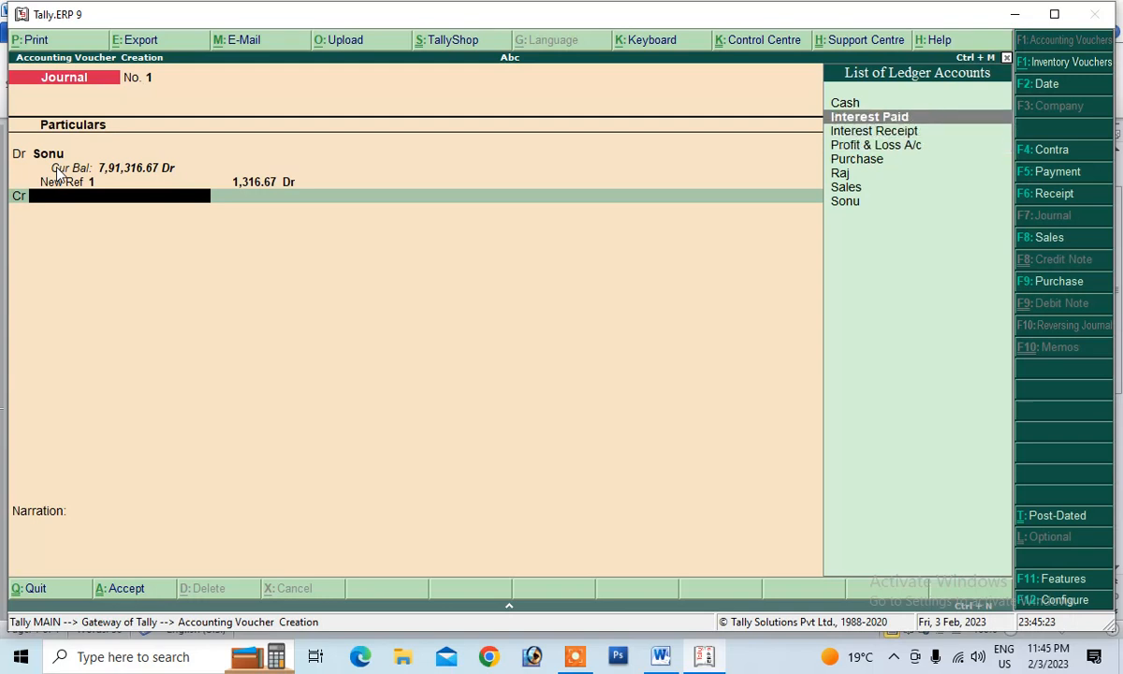
{"action": "key", "text": "Down"}
{"action": "key", "text": "Return"}
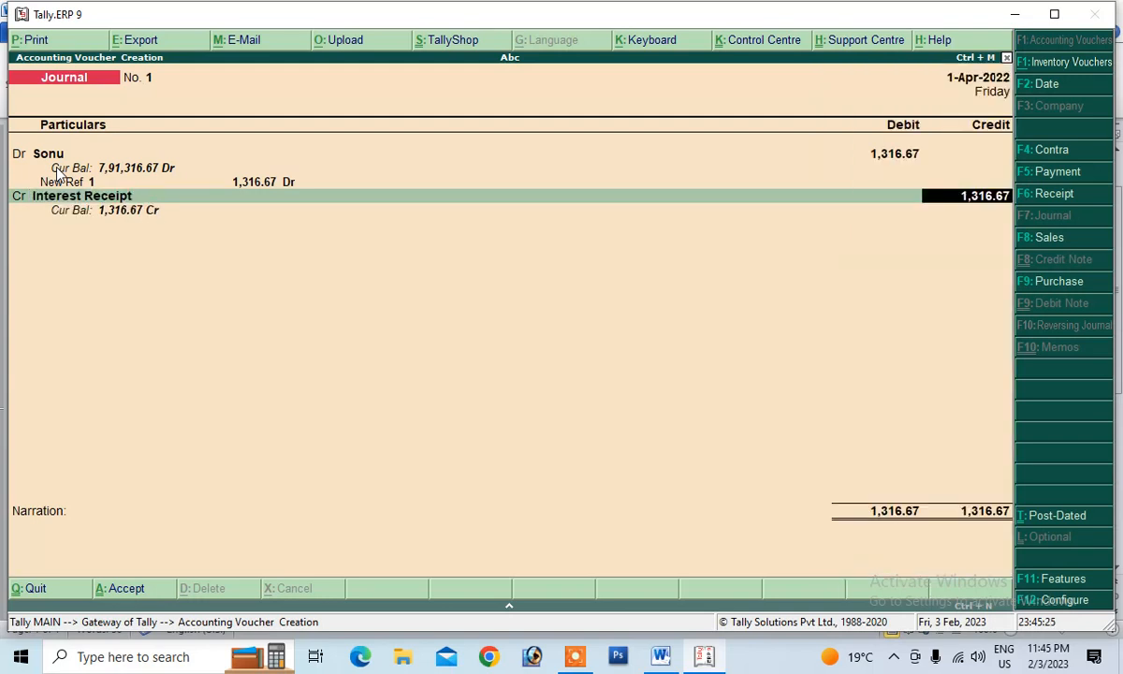
{"action": "key", "text": "Return"}
Step: Allocate the 1,316.67 credit to a New Ref named 1 in the Interest Receipt bill-wise details
{"action": "key", "text": "Up"}
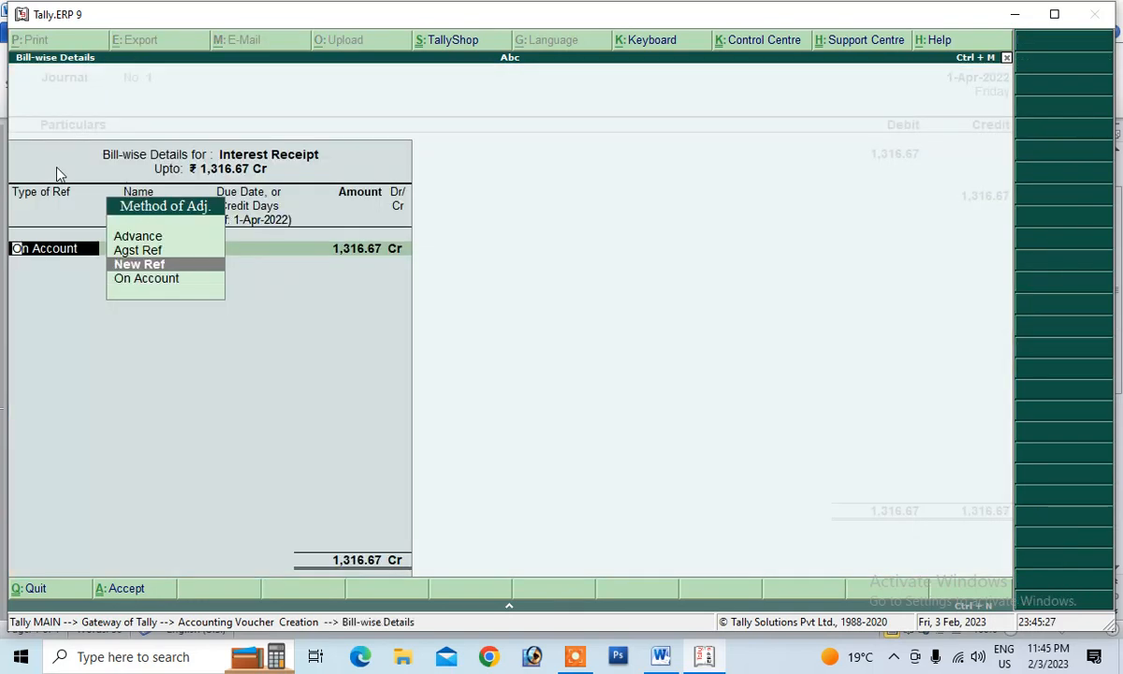
{"action": "key", "text": "Return"}
{"action": "type", "text": "1"}
{"action": "key", "text": "Return"}
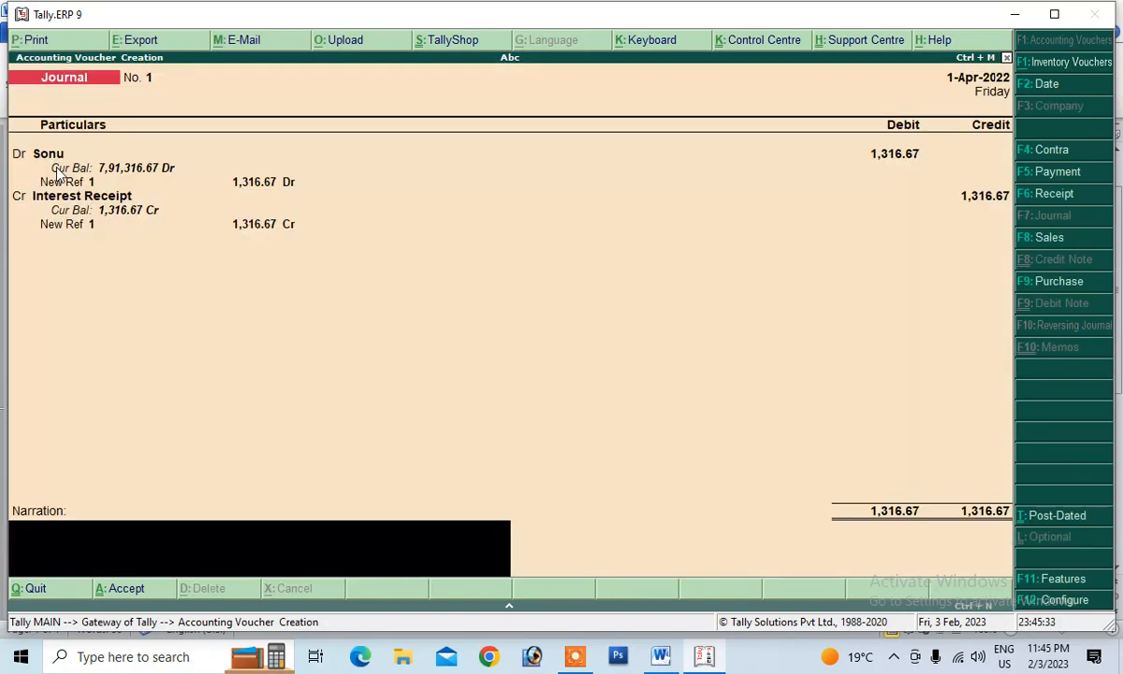
Step: Add the narration "being int add" and save the customer's interest journal voucher
{"action": "type", "text": "being int add"}
{"action": "key", "text": "Return"}
{"action": "key", "text": "Return"}
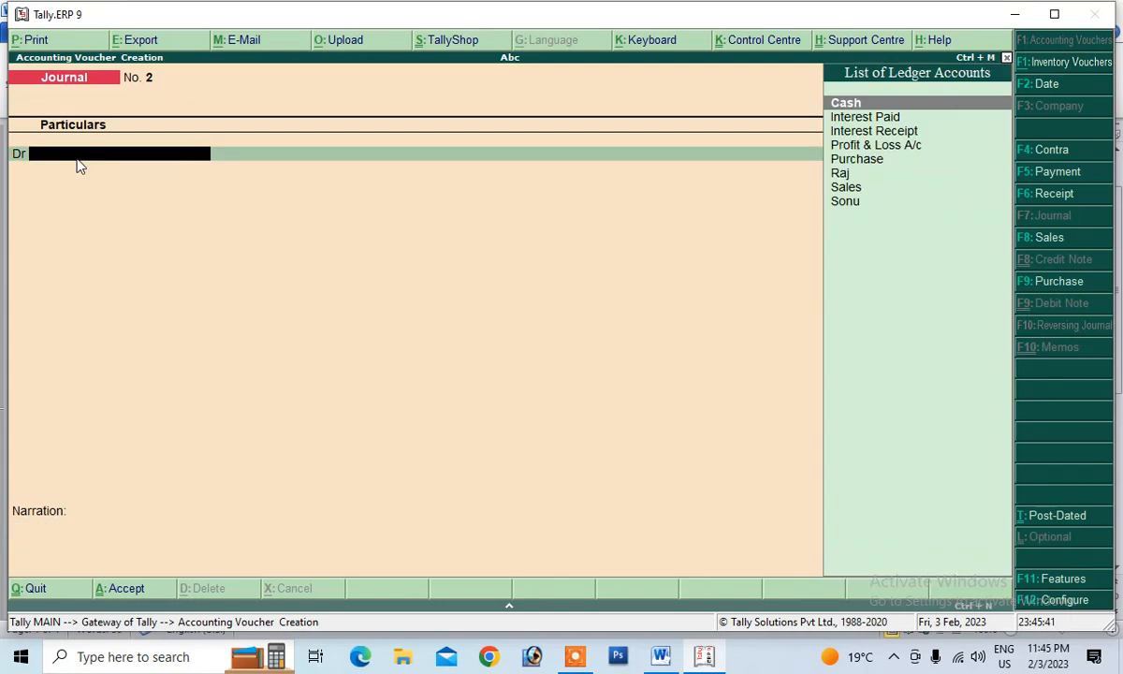
Step: Start a receipt voucher and credit the customer's ledger with 7,91,316.67
{"action": "left_click", "coordinate": [1026, 195]}
{"action": "key", "text": "Down"}
{"action": "key", "text": "Down"}
{"action": "key", "text": "Down"}
{"action": "key", "text": "Down"}
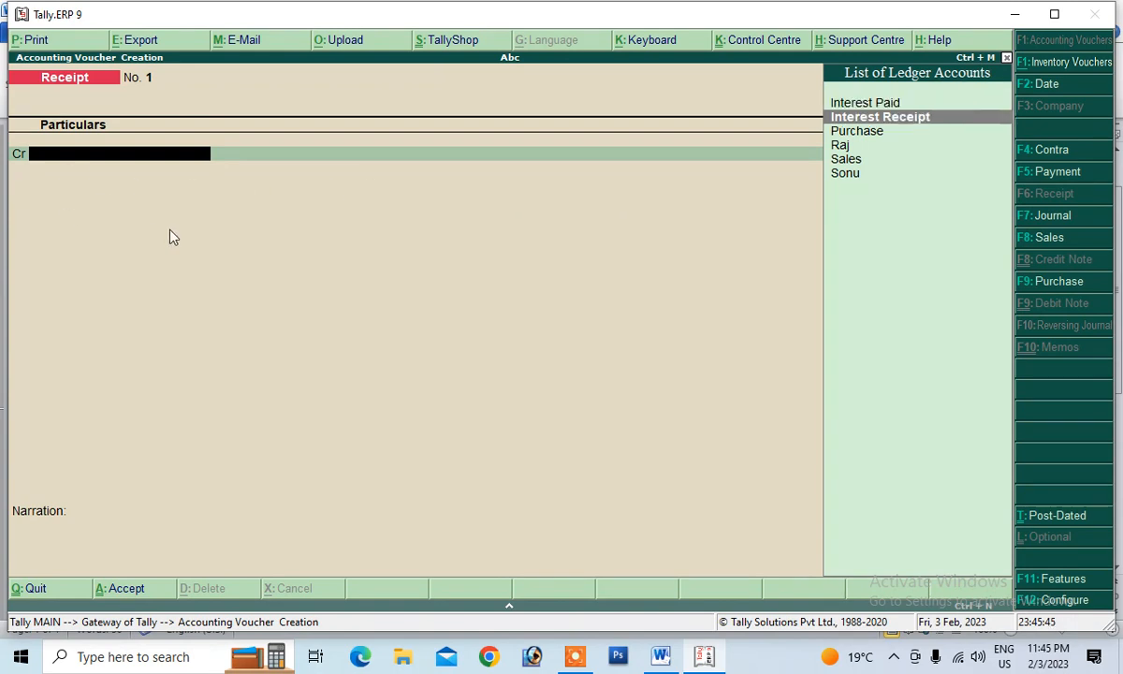
{"action": "key", "text": "Down"}
{"action": "key", "text": "Return"}
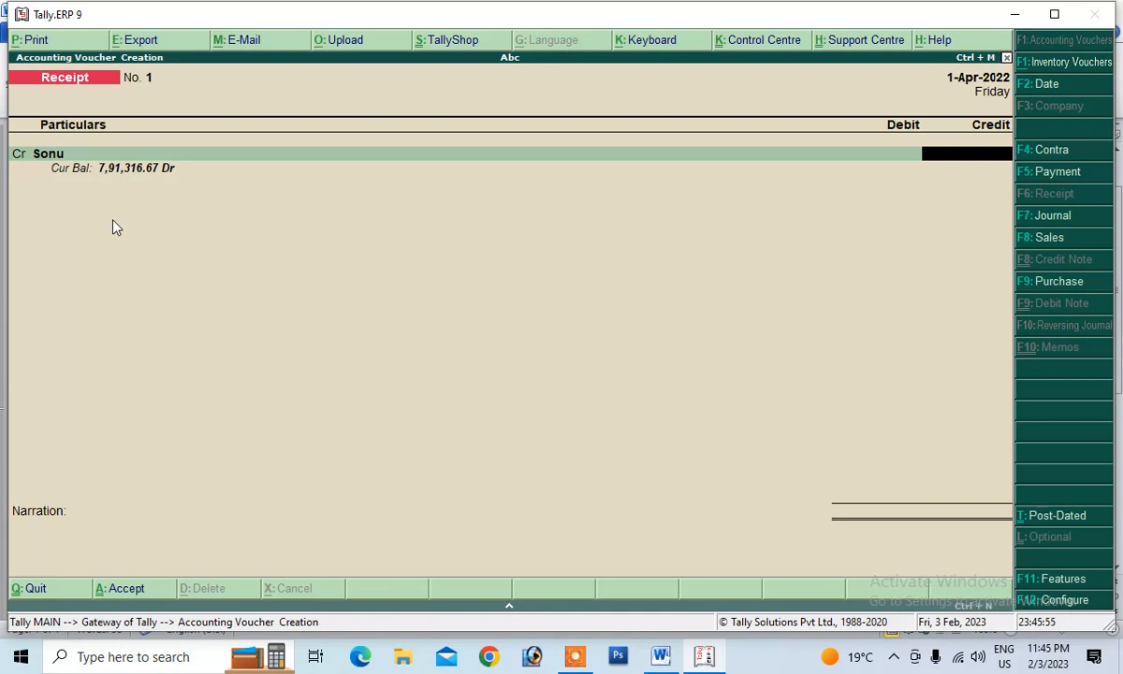
{"action": "type", "text": "7,"}
{"action": "type", "text": "91,"}
{"action": "type", "text": "316"}
{"action": "type", "text": ".67"}
{"action": "key", "text": "Return"}
Step: Settle the receipt as Agst Ref against the customer's pending bill 1
{"action": "key", "text": "Return"}
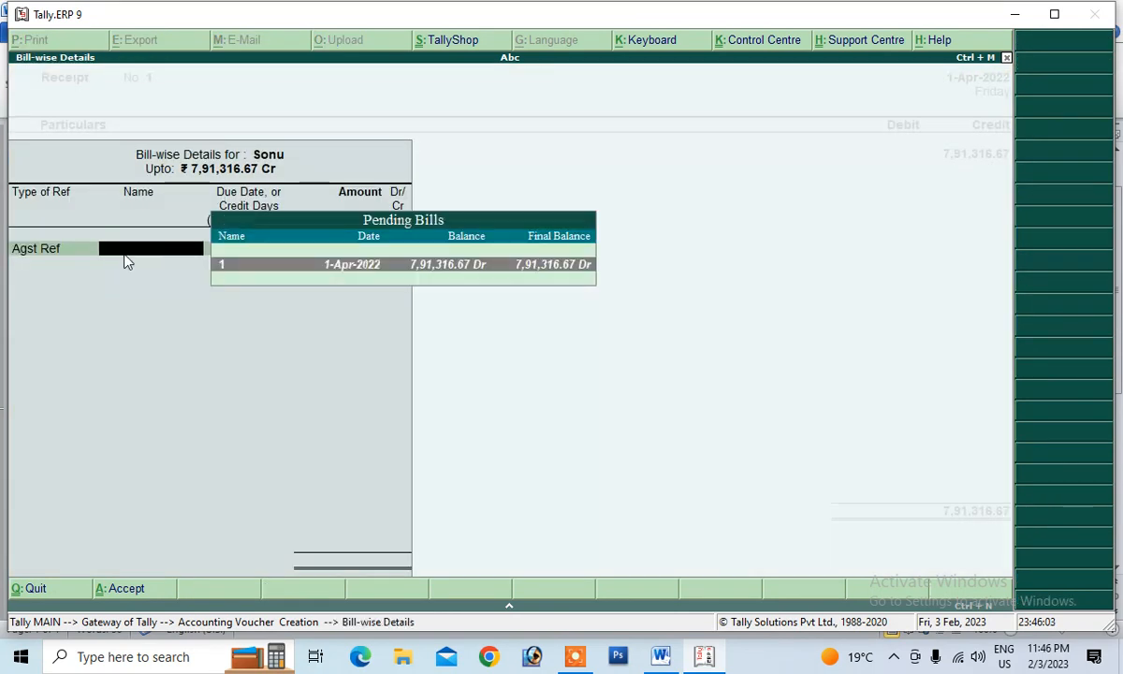
{"action": "key", "text": "Return"}
{"action": "key", "text": "Return"}
Step: Debit Cash with 7,91,316.67 in the receipt voucher
{"action": "key", "text": "Down"}
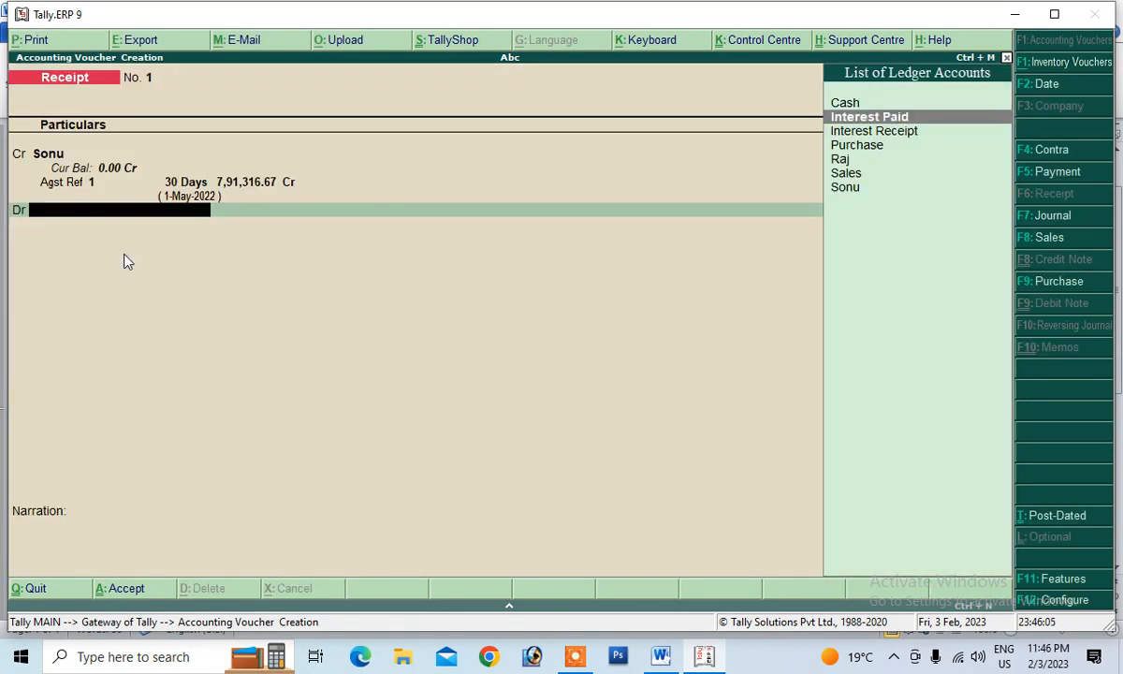
{"action": "key", "text": "Up"}
{"action": "key", "text": "Return"}
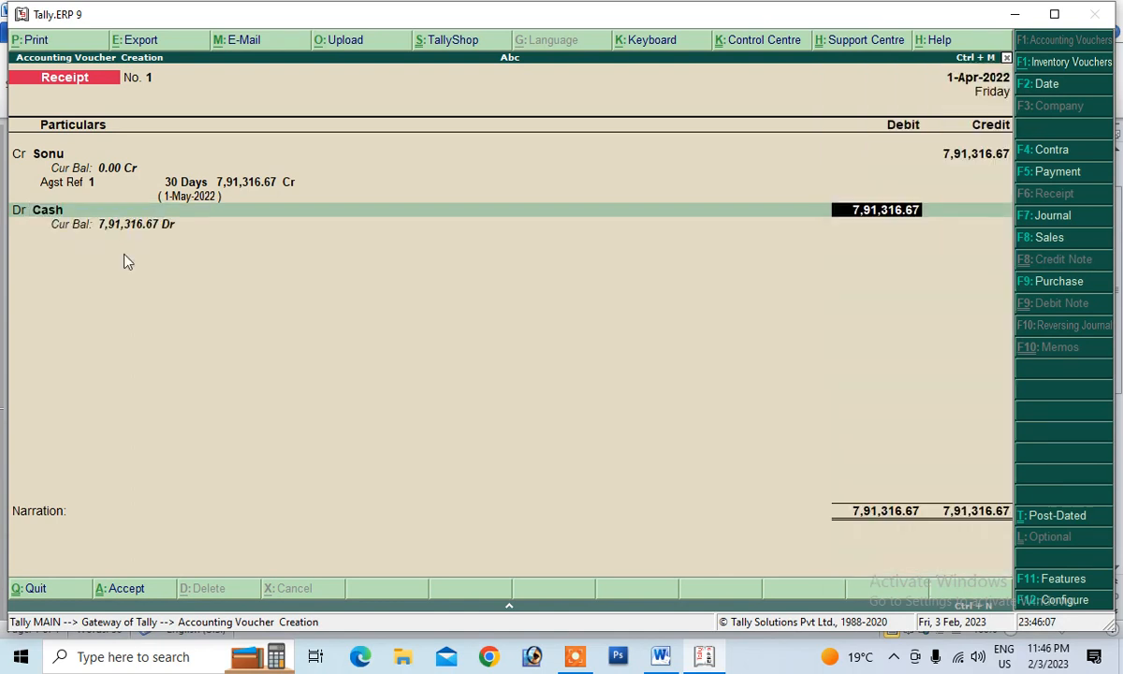
{"action": "key", "text": "Return"}
Step: Add the narration "being cash receipt to" followed by the customer's name and save the receipt voucher
{"action": "type", "text": "be"}
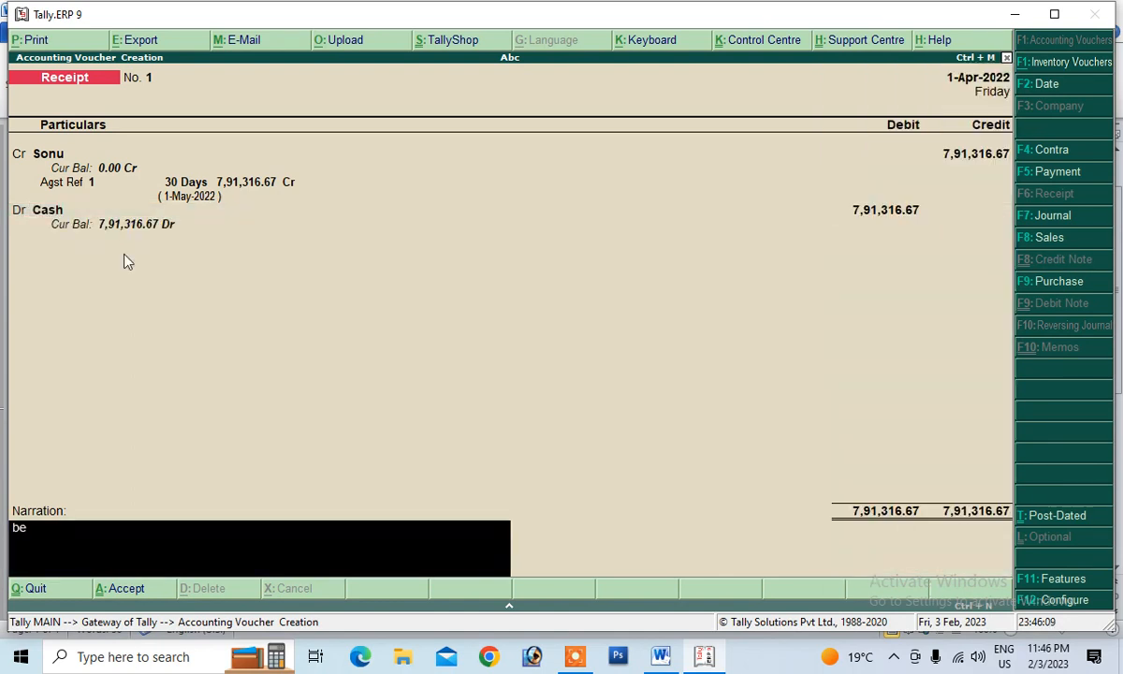
{"action": "type", "text": "ing cash receip"}
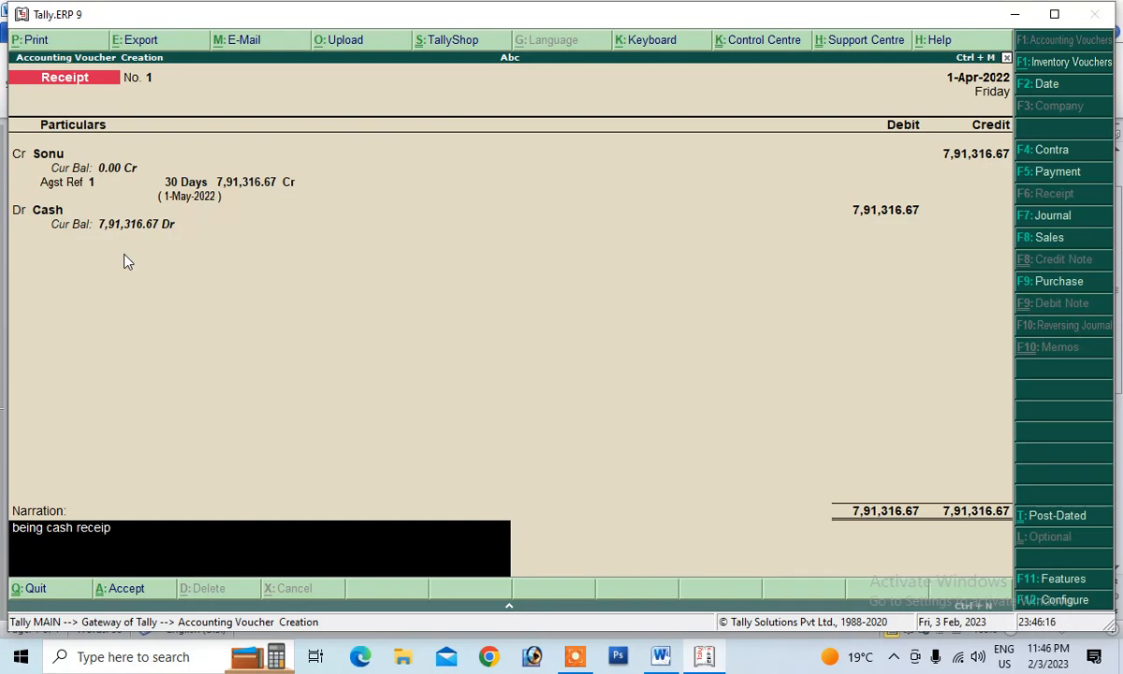
{"action": "type", "text": "t to sonu"}
{"action": "key", "text": "Return"}
{"action": "key", "text": "Return"}
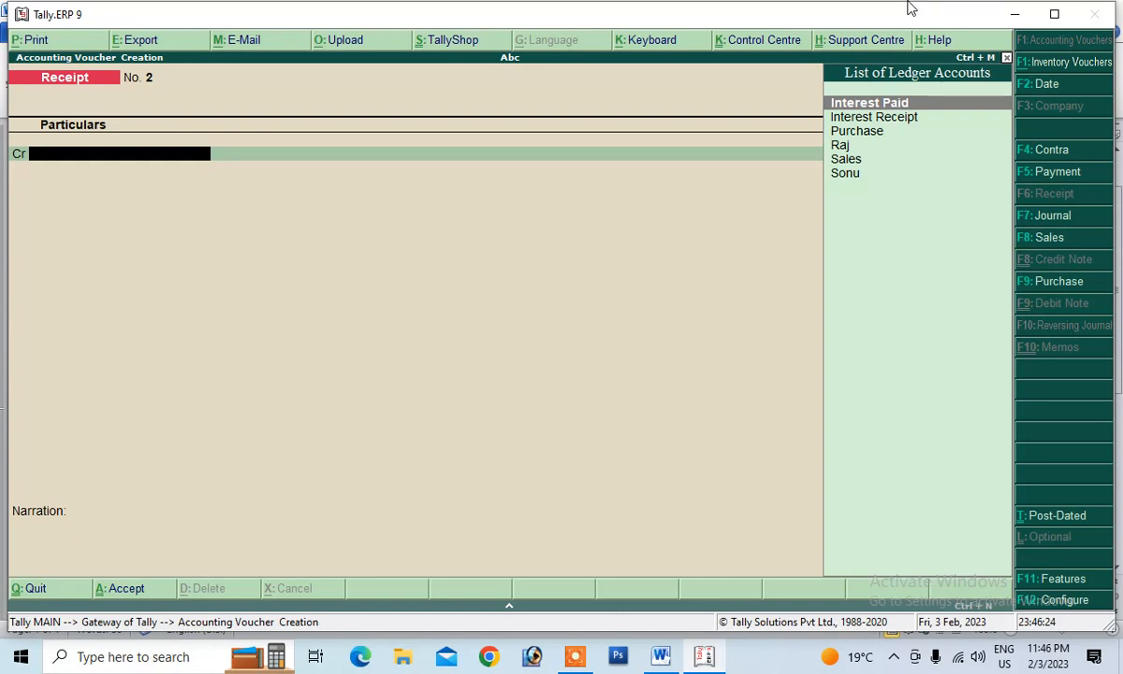
Step: Start a second journal voucher and debit the Interest Paid ledger with 1,250
{"action": "left_click", "coordinate": [1046, 216]}
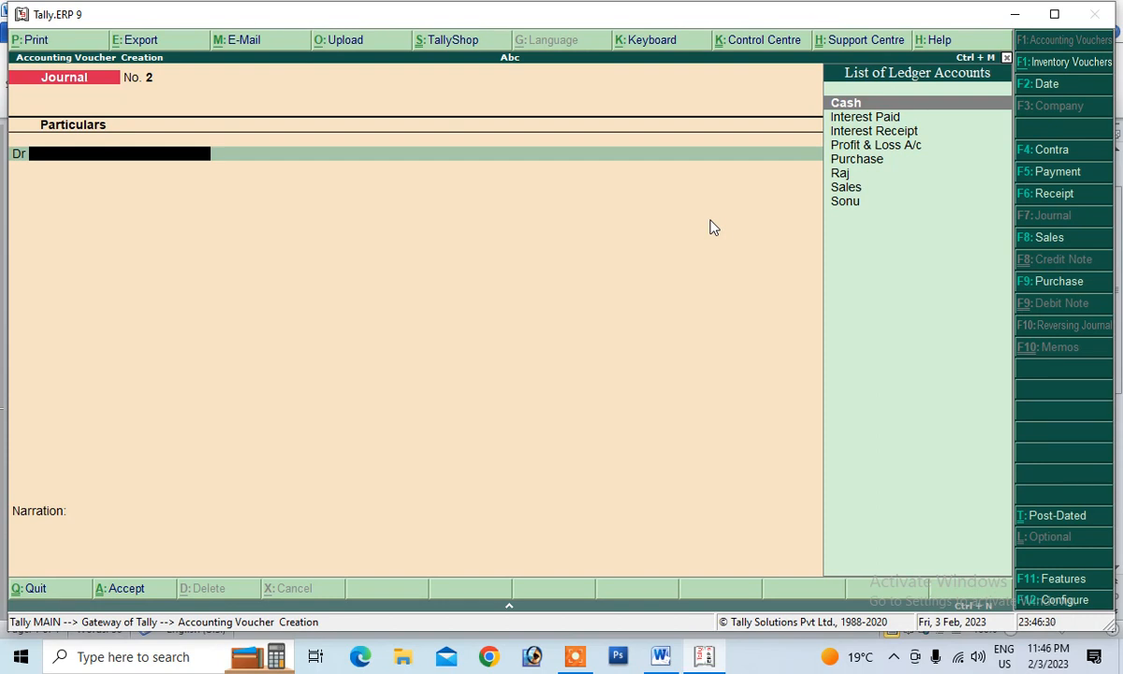
{"action": "key", "text": "Down"}
{"action": "key", "text": "Down"}
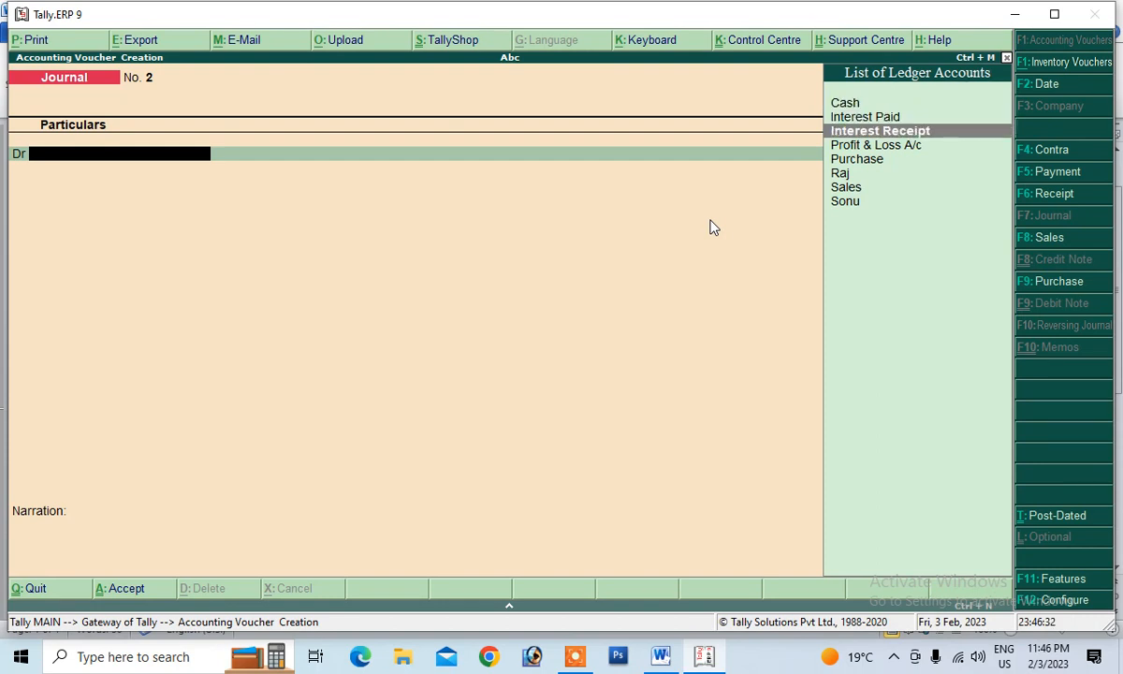
{"action": "key", "text": "Up"}
{"action": "key", "text": "Return"}
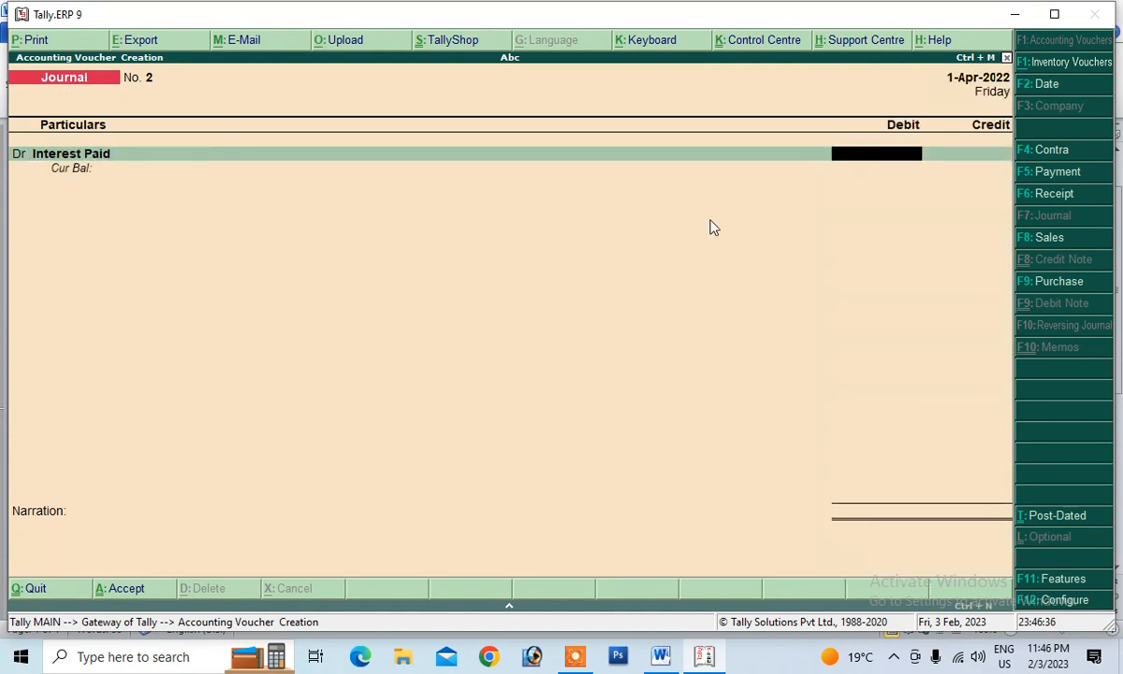
{"action": "type", "text": "1250"}
{"action": "key", "text": "Return"}
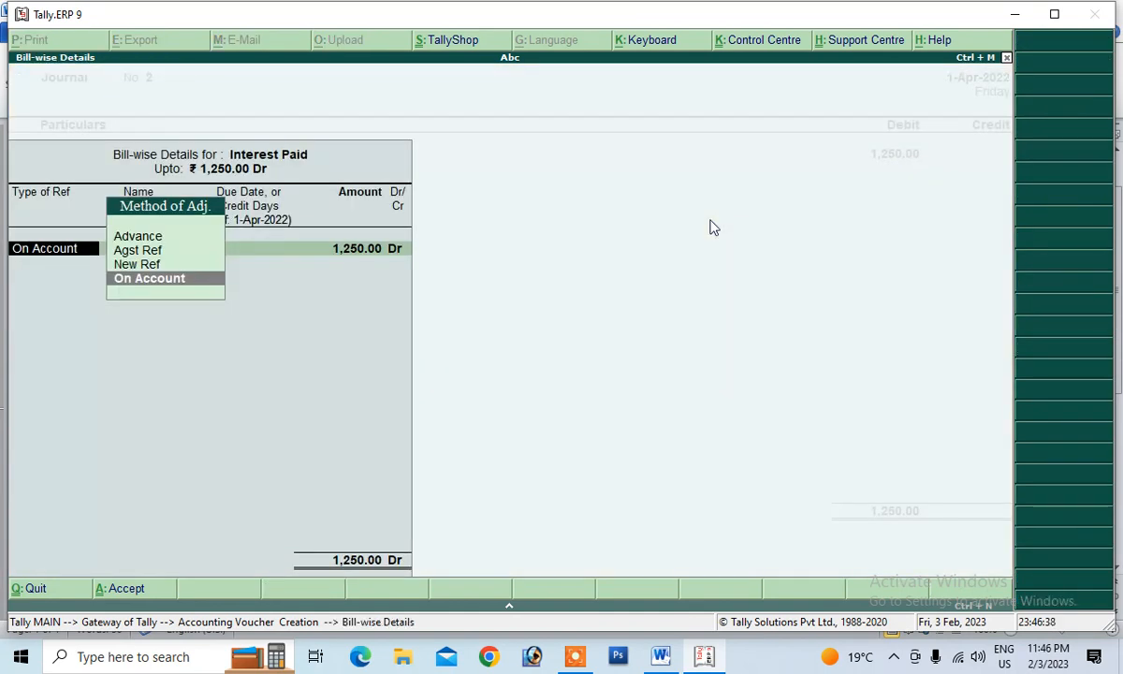
Step: Allocate the 1,250 debit to a New Ref named 2 in the Interest Paid bill-wise details and start the credit line
{"action": "key", "text": "Up"}
{"action": "key", "text": "Return"}
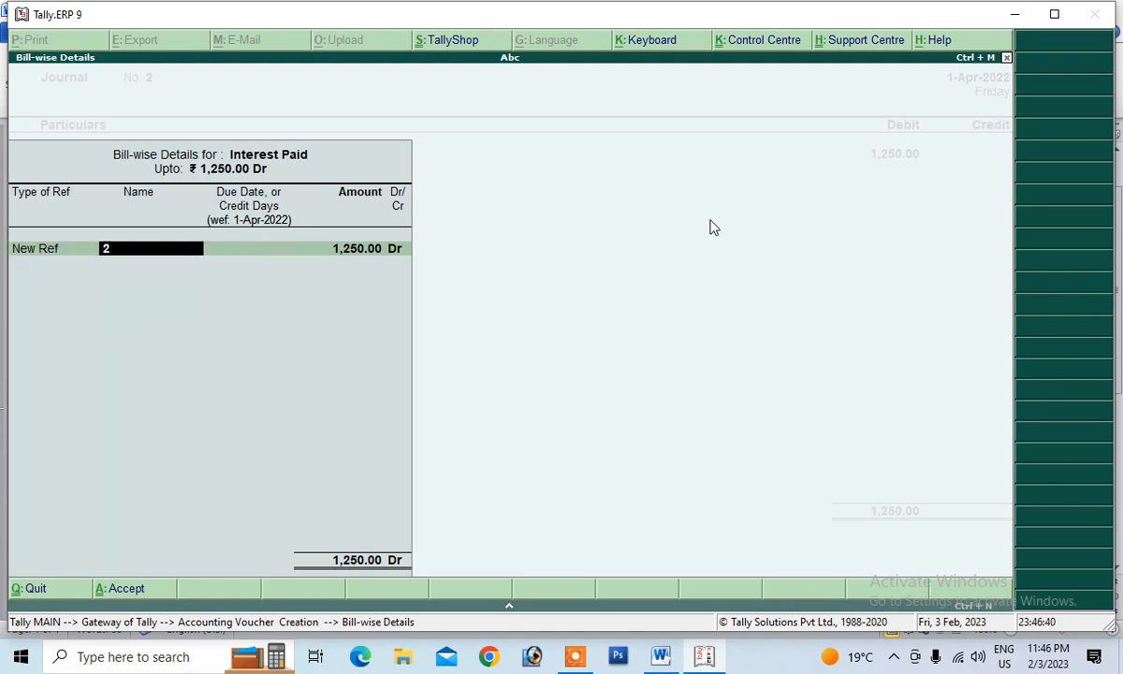
{"action": "key", "text": "Return"}
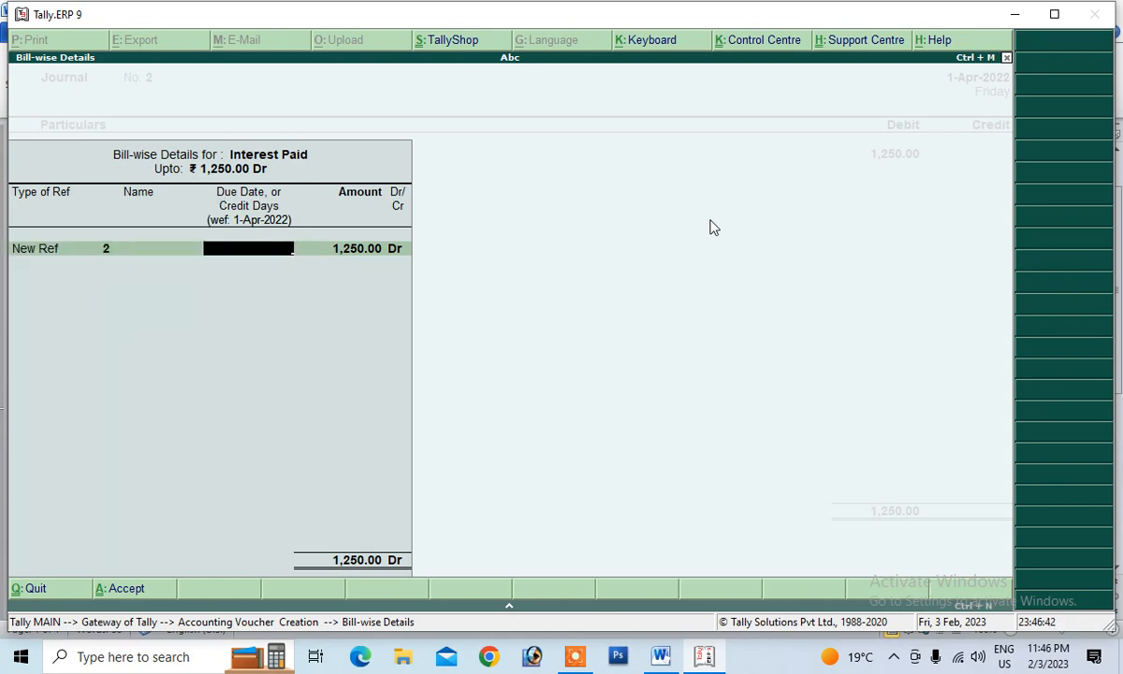
{"action": "key", "text": "Return"}
{"action": "key", "text": "Return"}
{"action": "key", "text": "Return"}
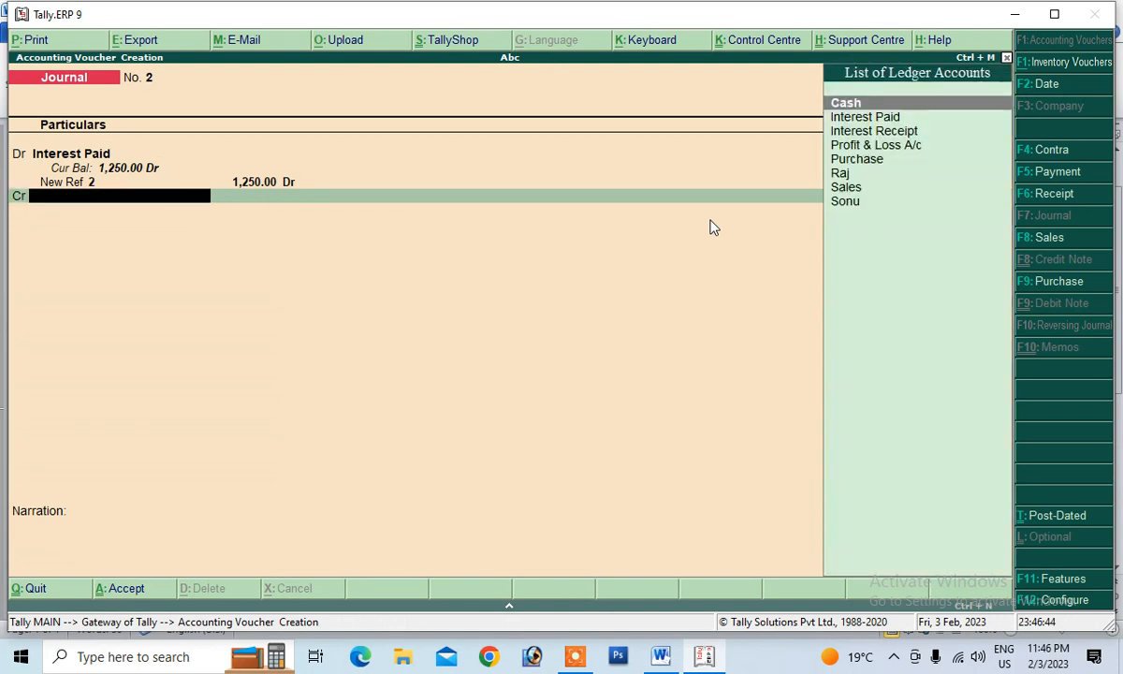
Step: Credit the supplier's ledger with 1,250 in the journal voucher
{"action": "key", "text": "Down"}
{"action": "key", "text": "Down"}
{"action": "key", "text": "Down"}
{"action": "key", "text": "Down"}
{"action": "key", "text": "Down"}
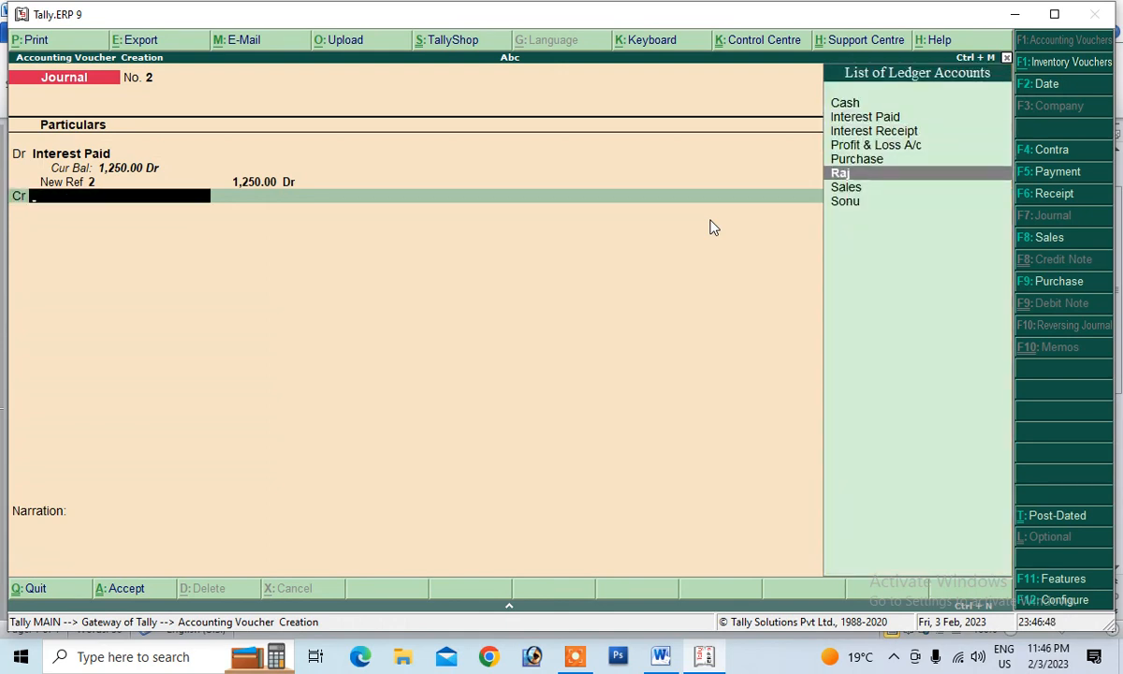
{"action": "key", "text": "Return"}
{"action": "key", "text": "Return"}
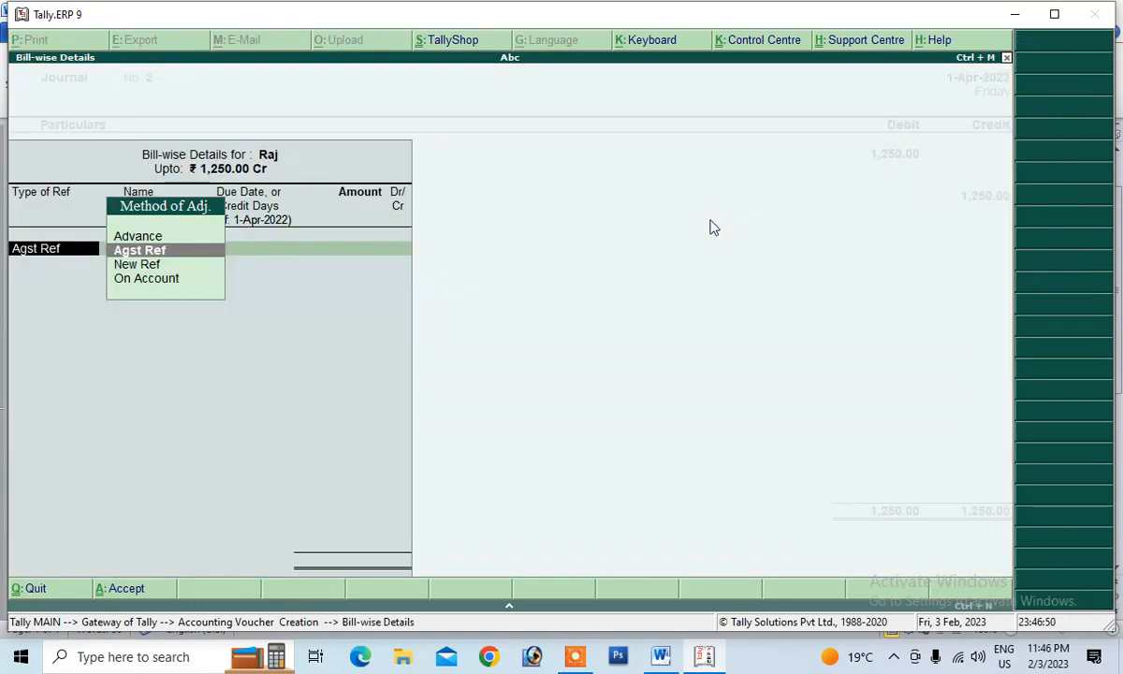
Step: Allocate the 1,250 credit to a New Ref named 2 in the supplier's bill-wise details
{"action": "key", "text": "Down"}
{"action": "key", "text": "Return"}
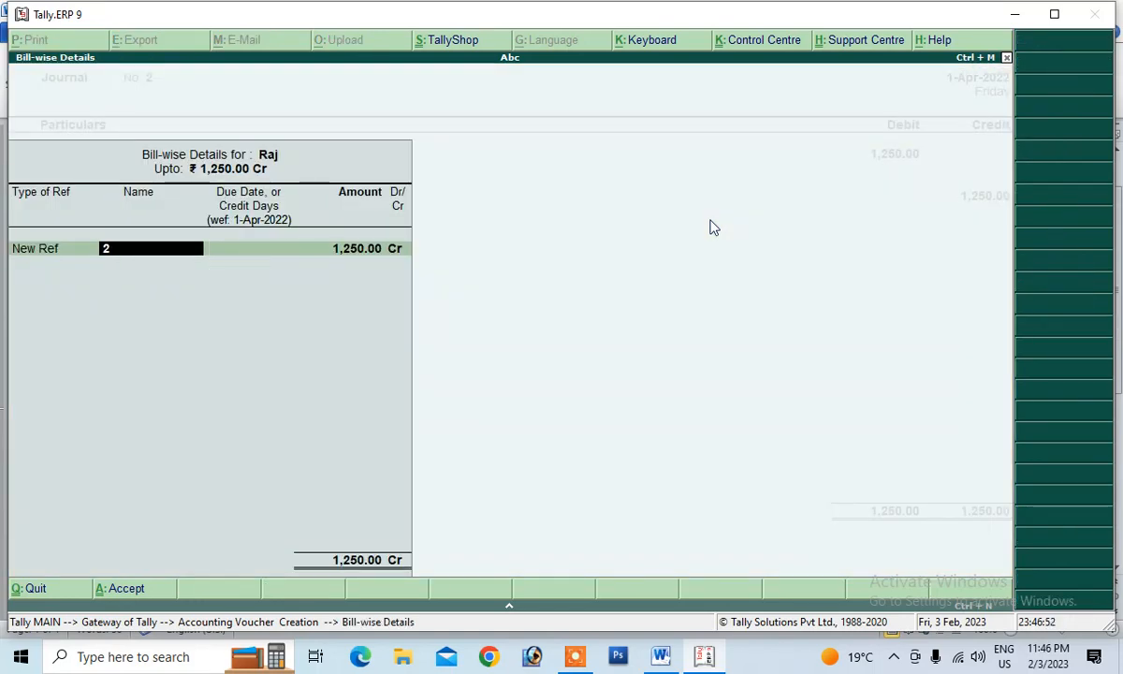
{"action": "key", "text": "Return"}
{"action": "key", "text": "Return"}
{"action": "key", "text": "Return"}
{"action": "key", "text": "Return"}
Step: Accept the supplier's interest parameters of 5% per 30-Day Month on Credit Balances Only and return to the journal
{"action": "key", "text": "Return"}
{"action": "key", "text": "Return"}
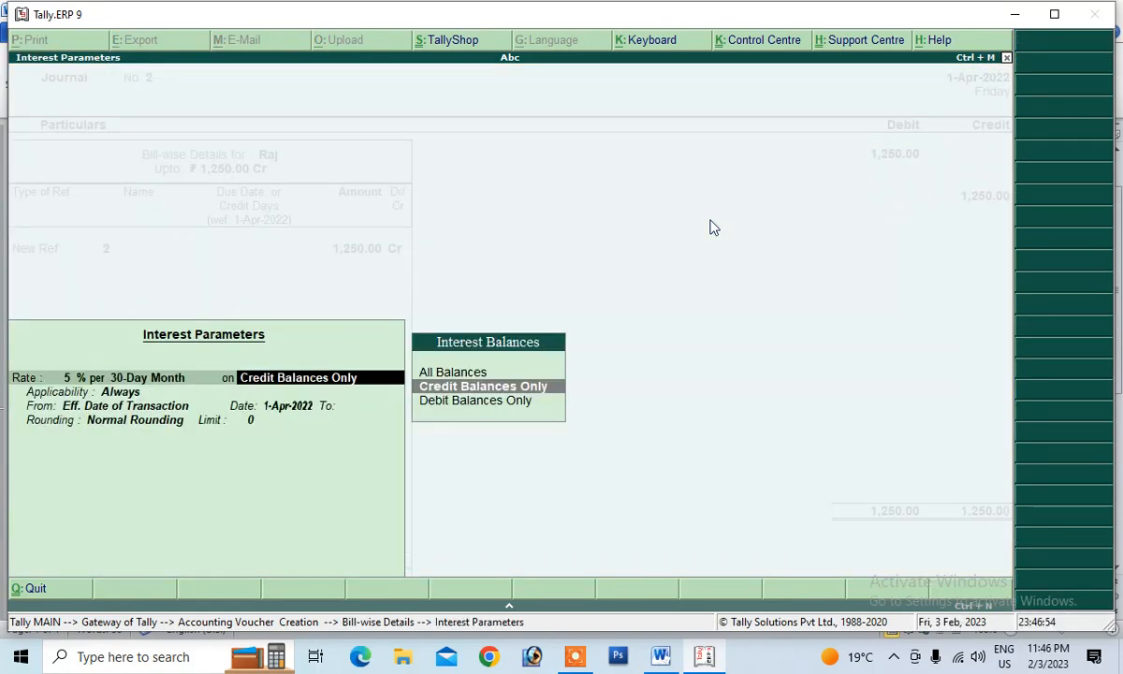
{"action": "key", "text": "Return"}
{"action": "key", "text": "Return"}
{"action": "key", "text": "Return"}
{"action": "key", "text": "Return"}
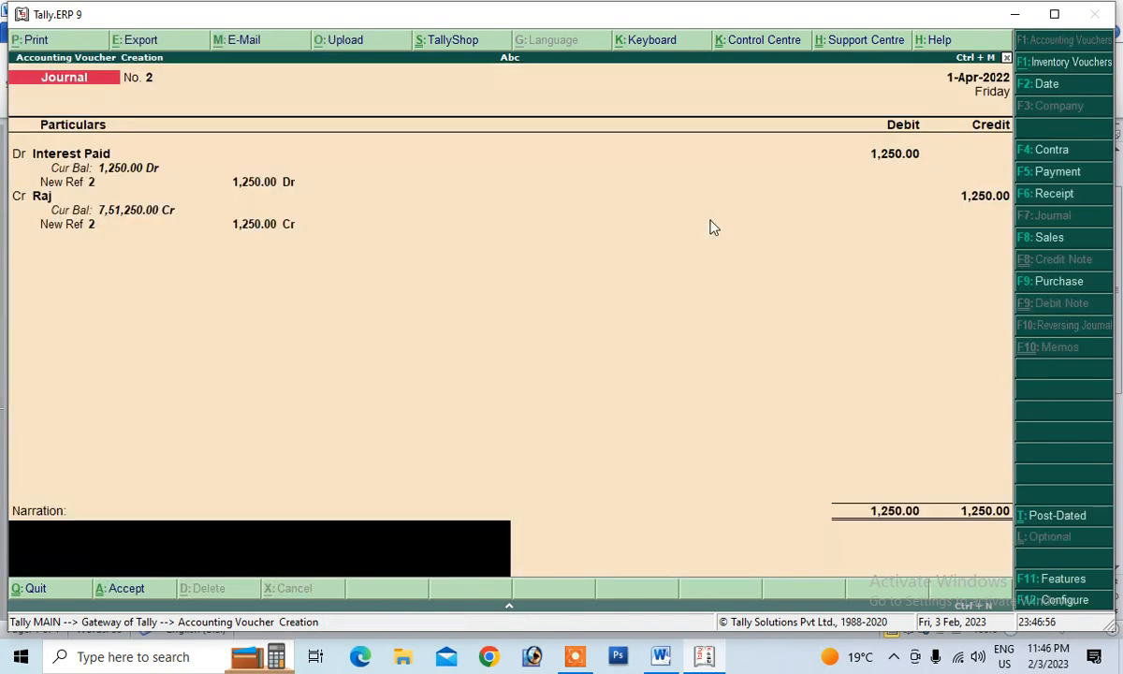
Step: Add the narration "being int add" and save the supplier's interest journal voucher
{"action": "type", "text": "being int add"}
{"action": "key", "text": "Return"}
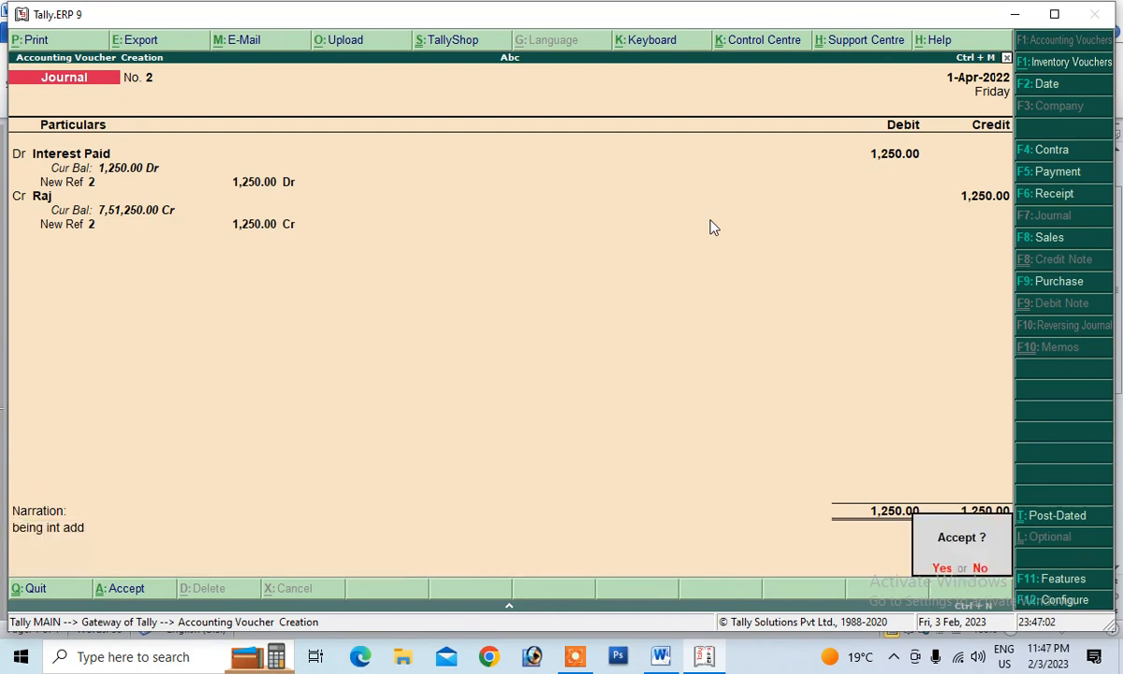
{"action": "key", "text": "Return"}
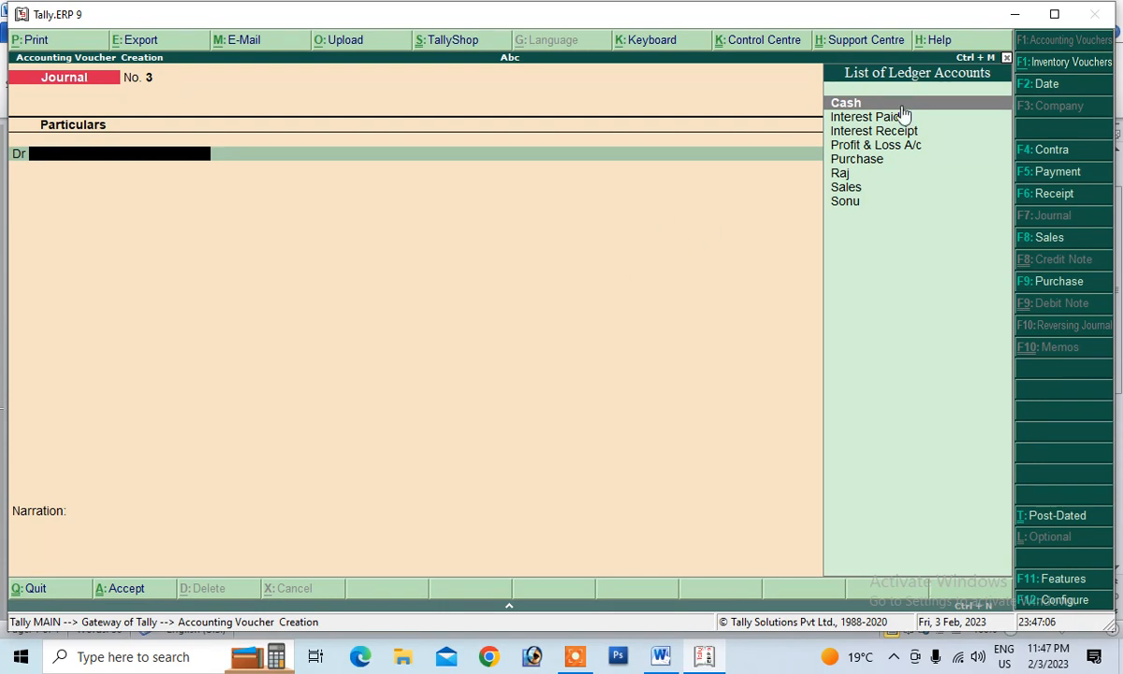
Step: Start a payment voucher and debit the supplier's ledger with 7,51,250
{"action": "left_click", "coordinate": [1046, 176]}
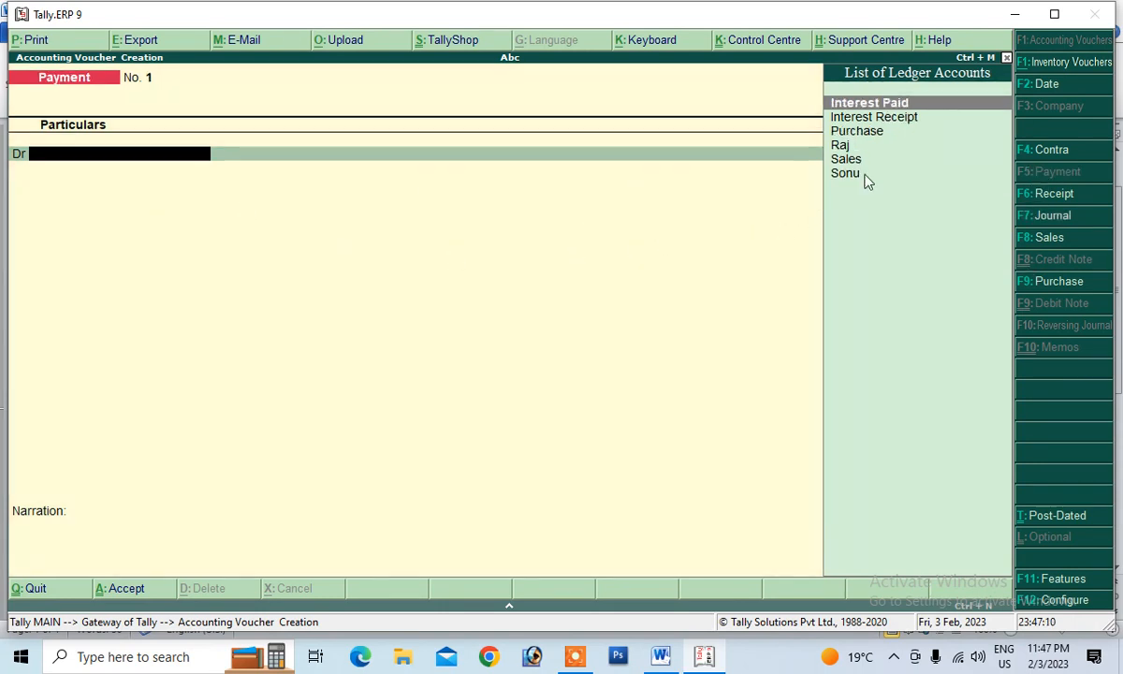
{"action": "left_click", "coordinate": [843, 146]}
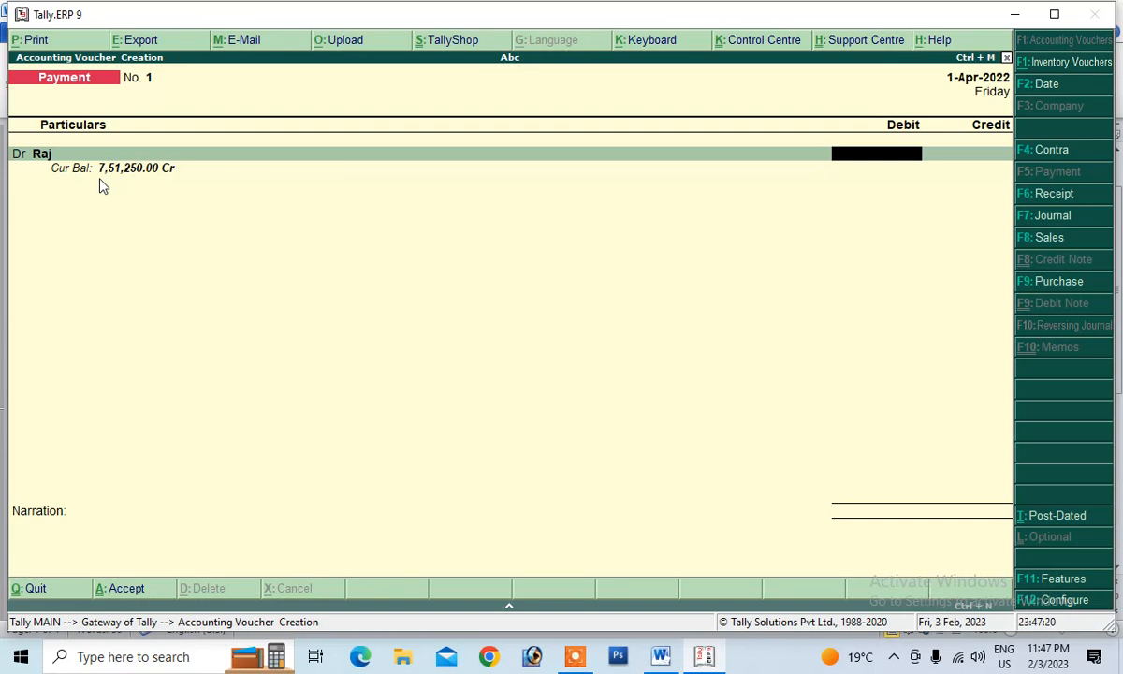
{"action": "type", "text": "7,51,250"}
{"action": "key", "text": "Return"}
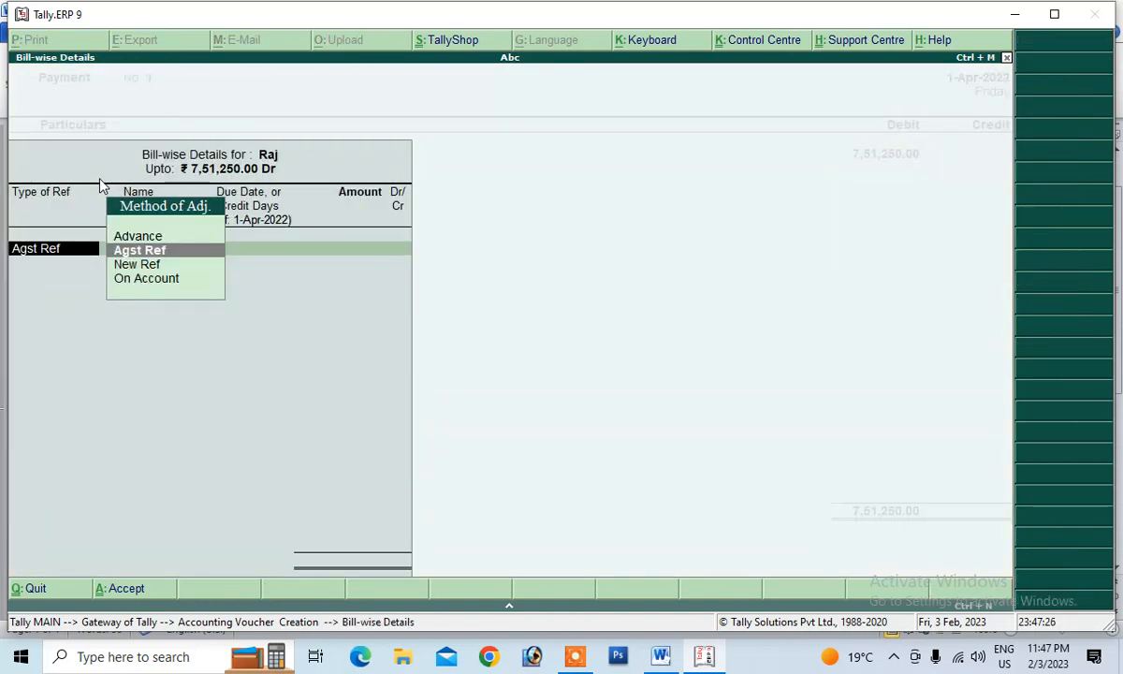
Step: Settle the payment as Agst Ref against the supplier's pending bills 01 for 7,50,000 and 2 for 1,250
{"action": "key", "text": "Return"}
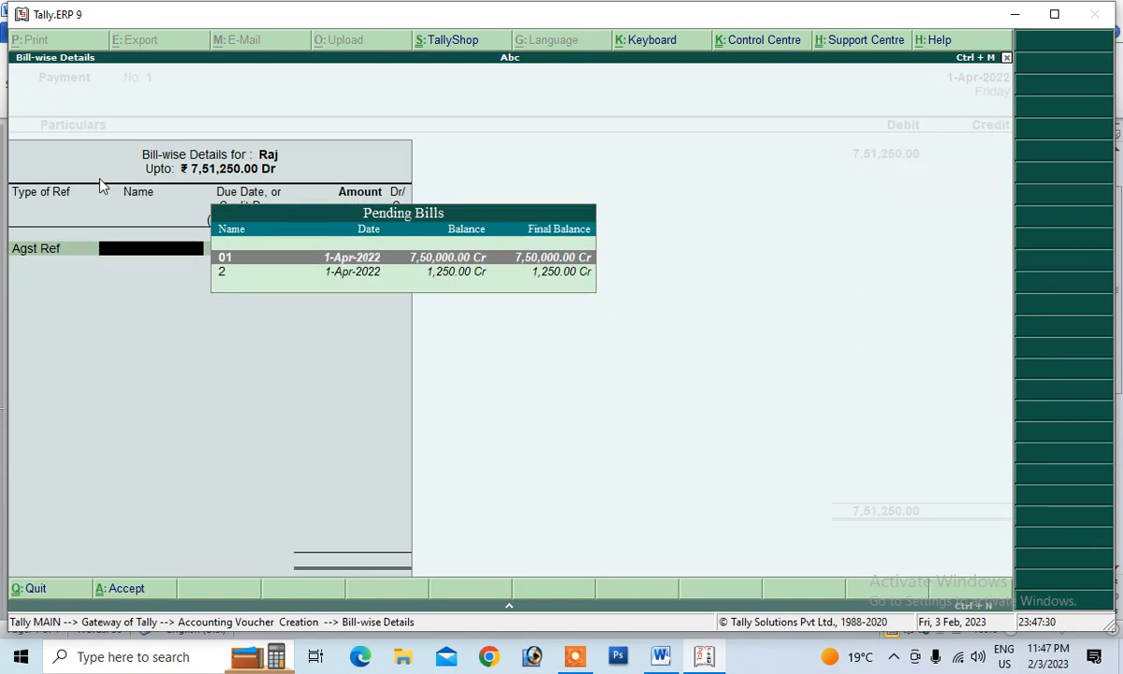
{"action": "key", "text": "Return"}
{"action": "key", "text": "Return"}
{"action": "key", "text": "Return"}
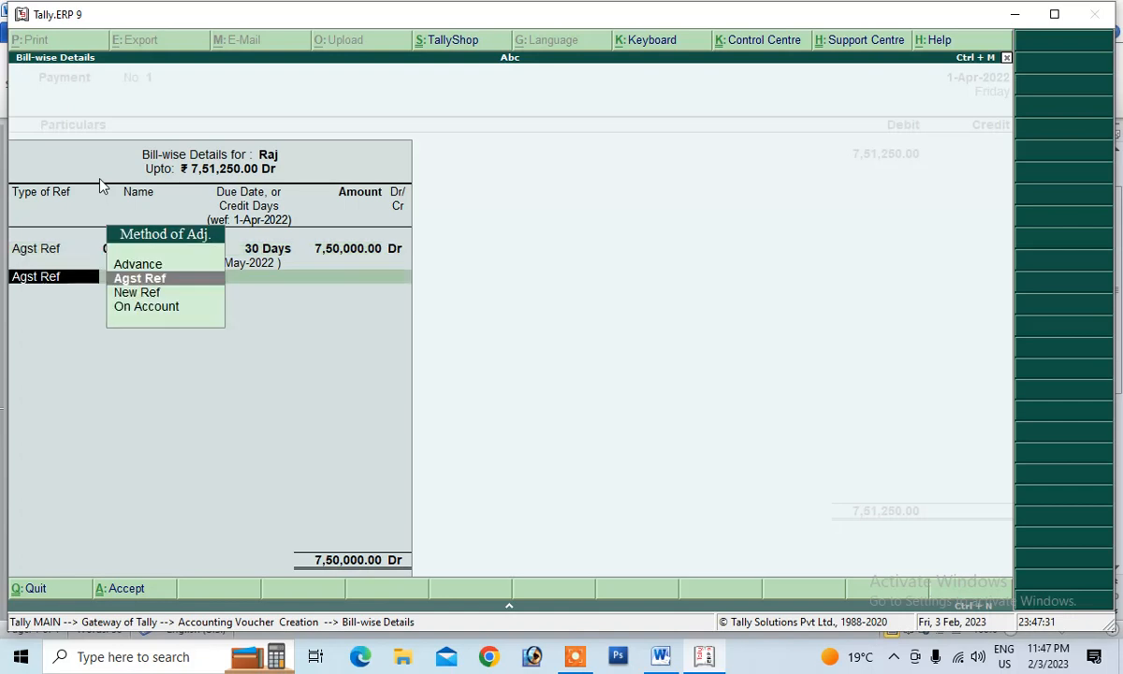
{"action": "key", "text": "Return"}
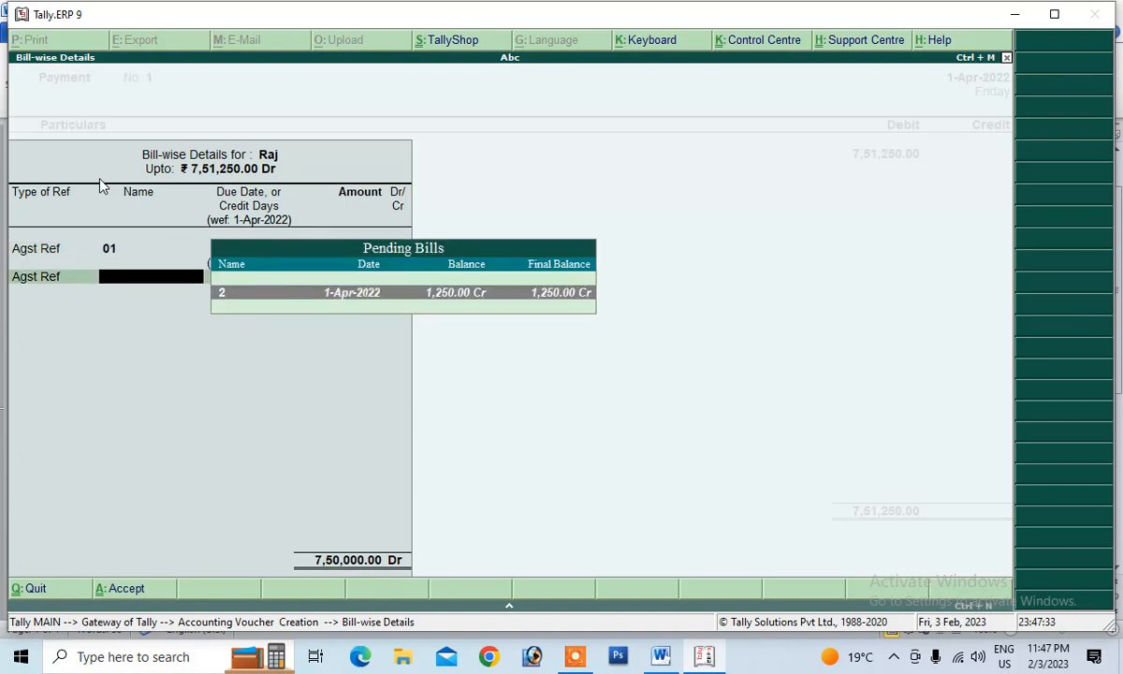
{"action": "key", "text": "Return"}
{"action": "key", "text": "Return"}
{"action": "key", "text": "Return"}
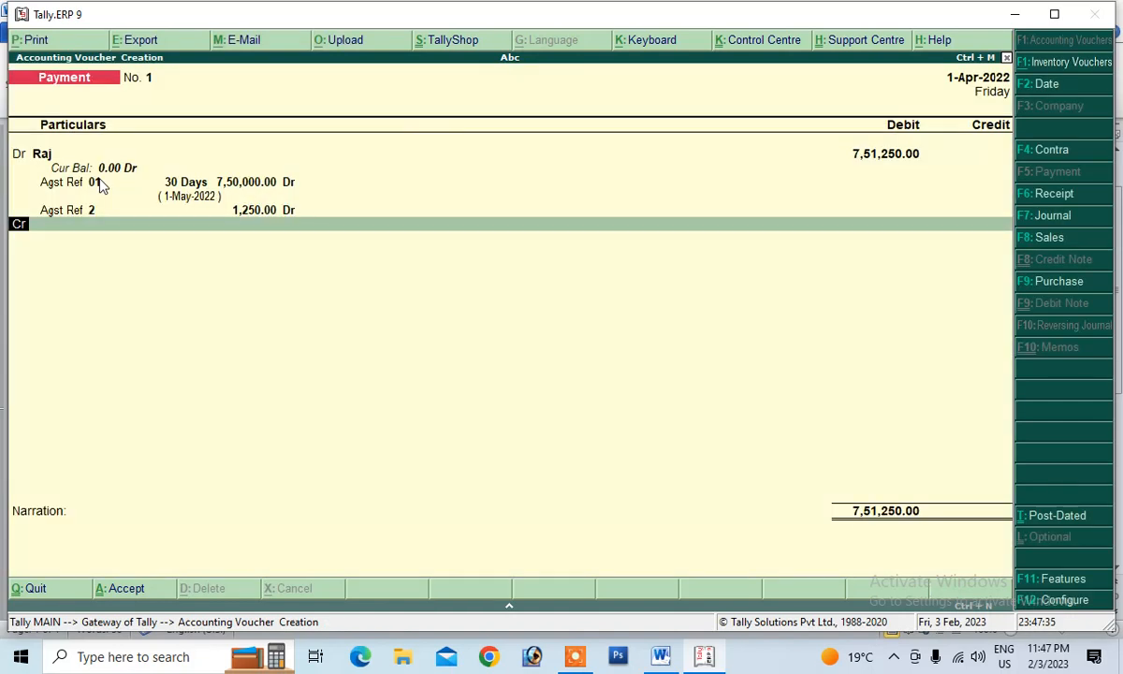
Step: Credit Cash with 7,51,250 in the payment voucher and continue to the narration
{"action": "key", "text": "Down"}
{"action": "key", "text": "Up"}
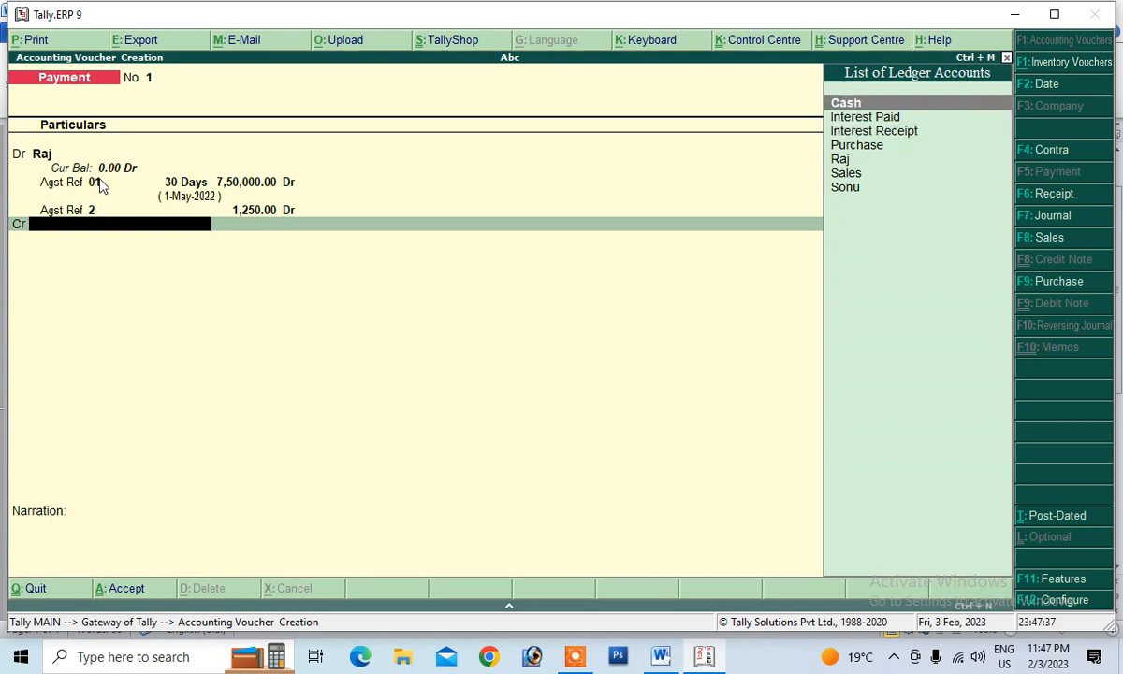
{"action": "key", "text": "Return"}
{"action": "key", "text": "Return"}
{"action": "key", "text": "Return"}
{"action": "key", "text": "Escape"}
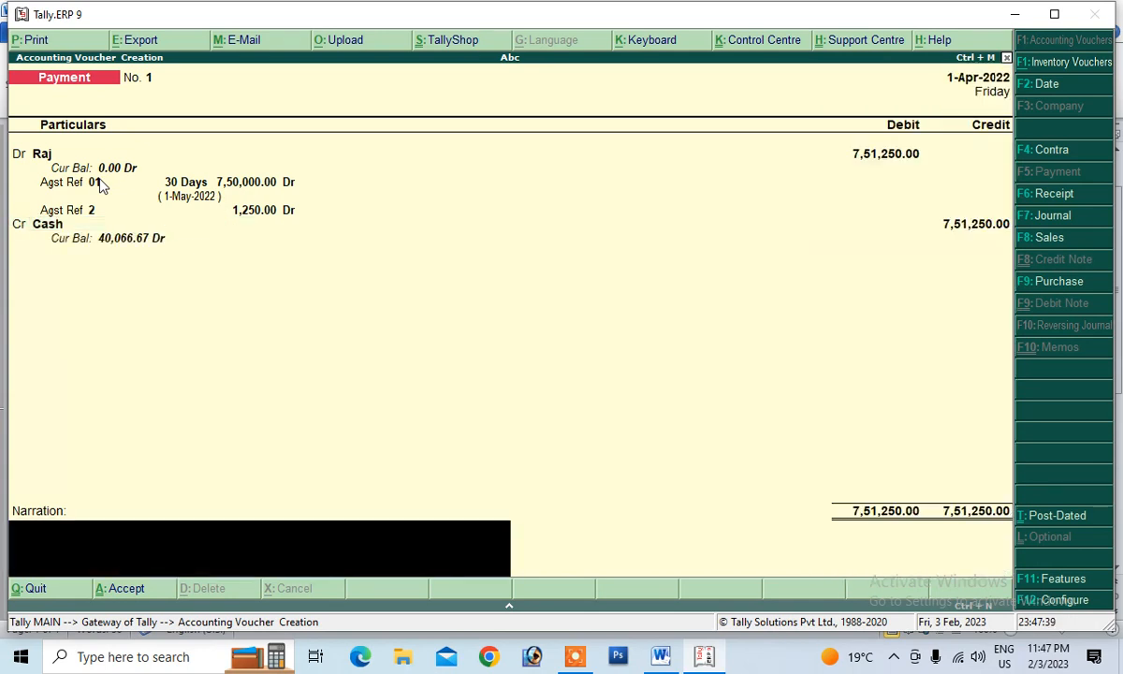
Step: Add the narration "being cash paid to" followed by the supplier's name and save the payment voucher
{"action": "type", "text": "being cash paid"}
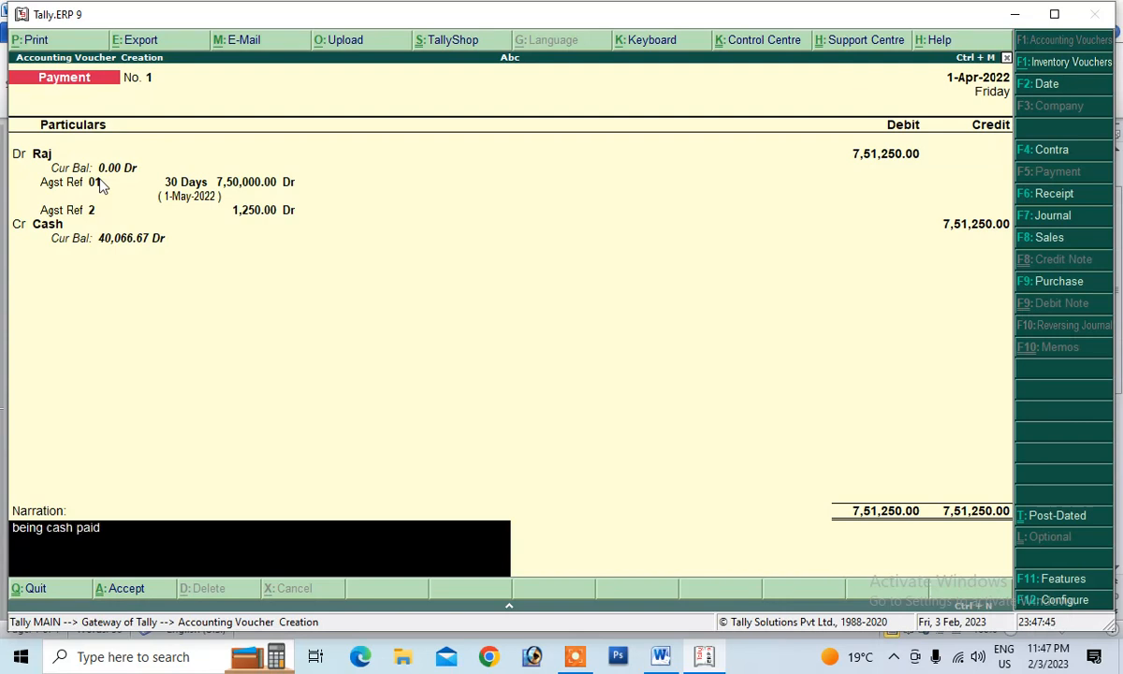
{"action": "type", "text": " to raj"}
{"action": "key", "text": "Return"}
{"action": "key", "text": "Return"}
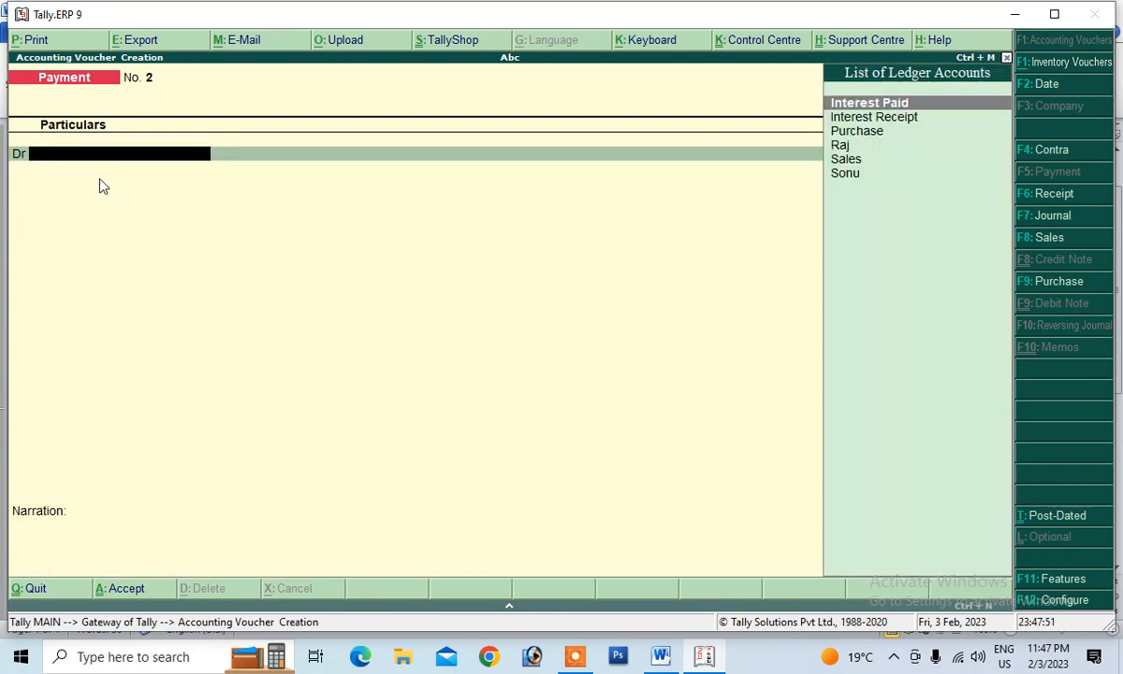
Step: Switch to the Word document containing the purchase and sale exercise
{"action": "left_click", "coordinate": [661, 656]}
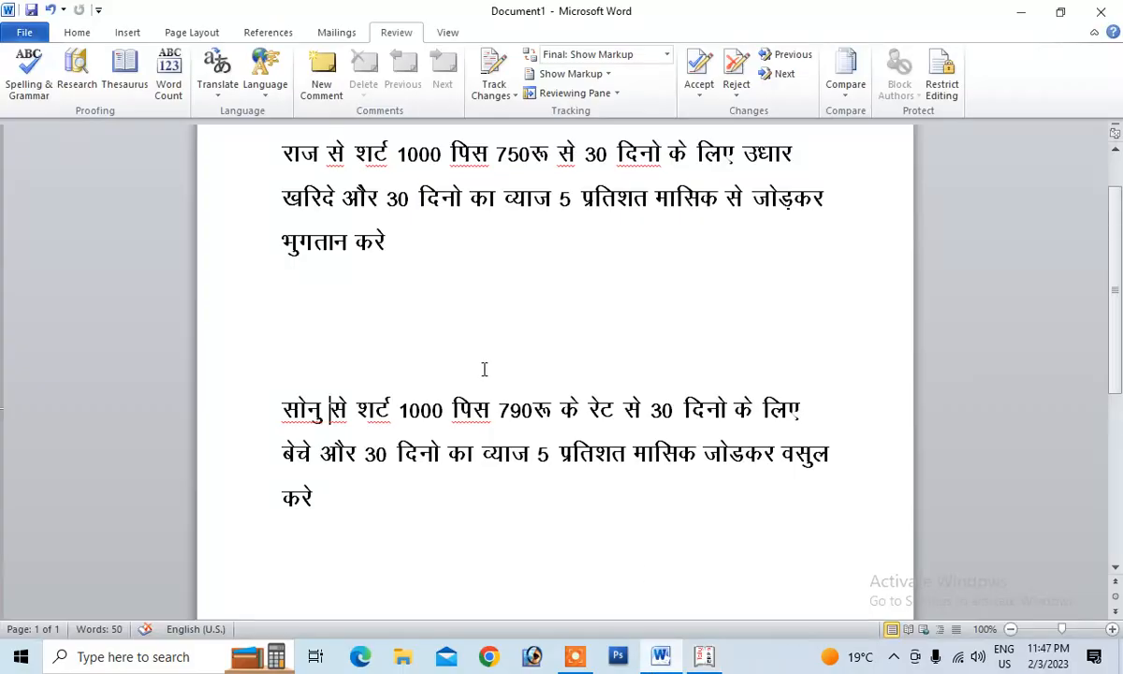